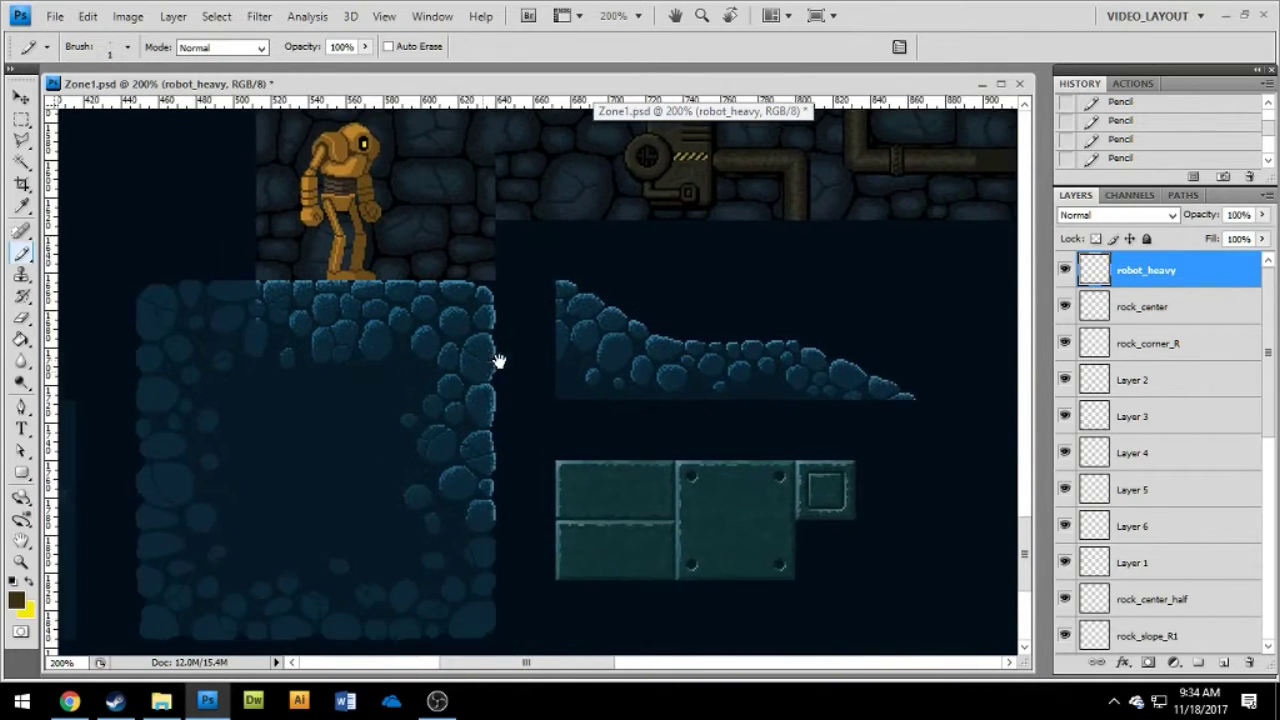
# Look over the orange robot against the rock tiles in Zone1.psd and switch to the Untitled-1 robot sprite document.
pyautogui.moveTo(497, 360); pyautogui.dragTo(588, 299)
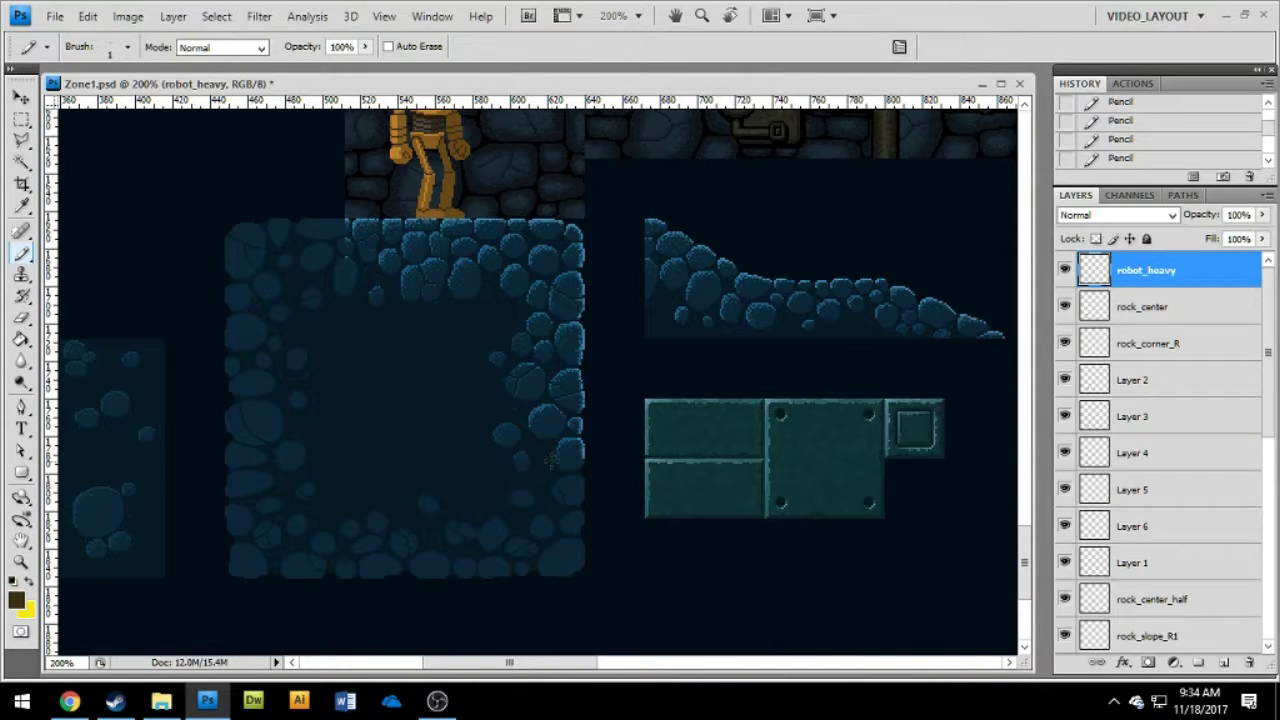
pyautogui.moveTo(750, 268); pyautogui.dragTo(749, 400)
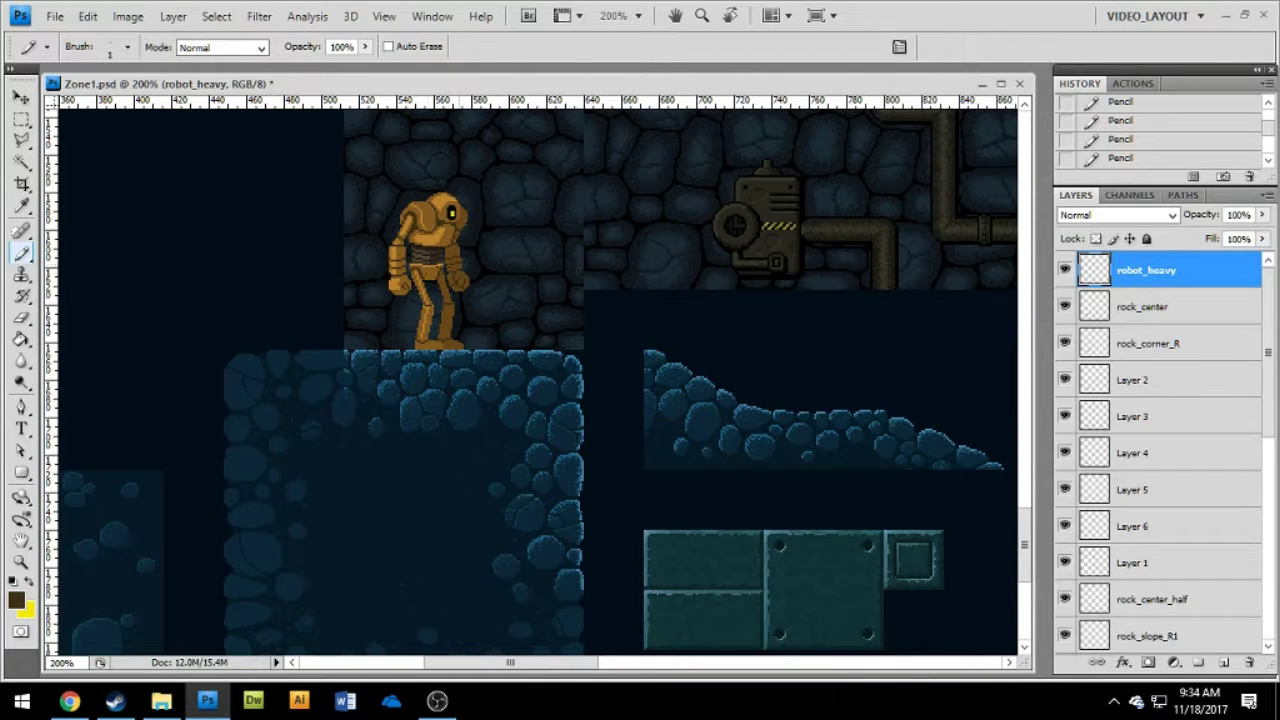
pyautogui.click(1065, 270)
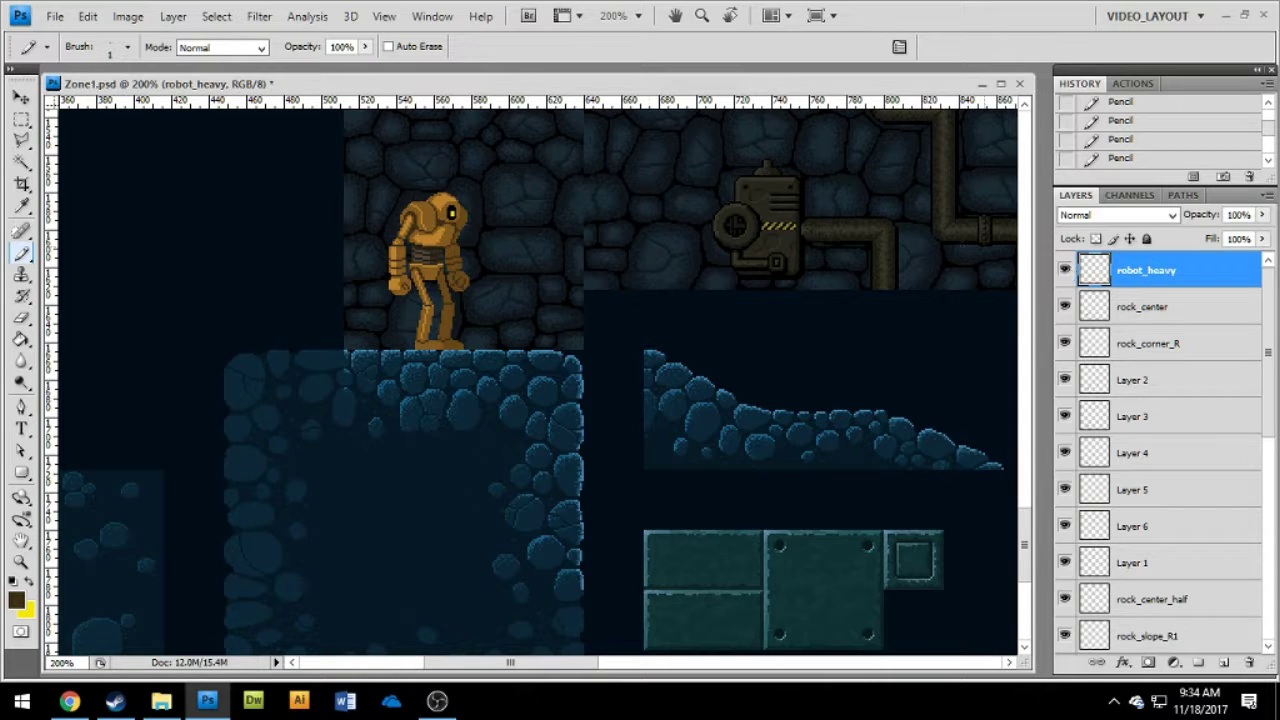
pyautogui.click(981, 85)
pyautogui.moveTo(606, 90)
pyautogui.mouseDown()
pyautogui.moveTo(584, 86)
pyautogui.moveTo(595, 87)
pyautogui.mouseUp()
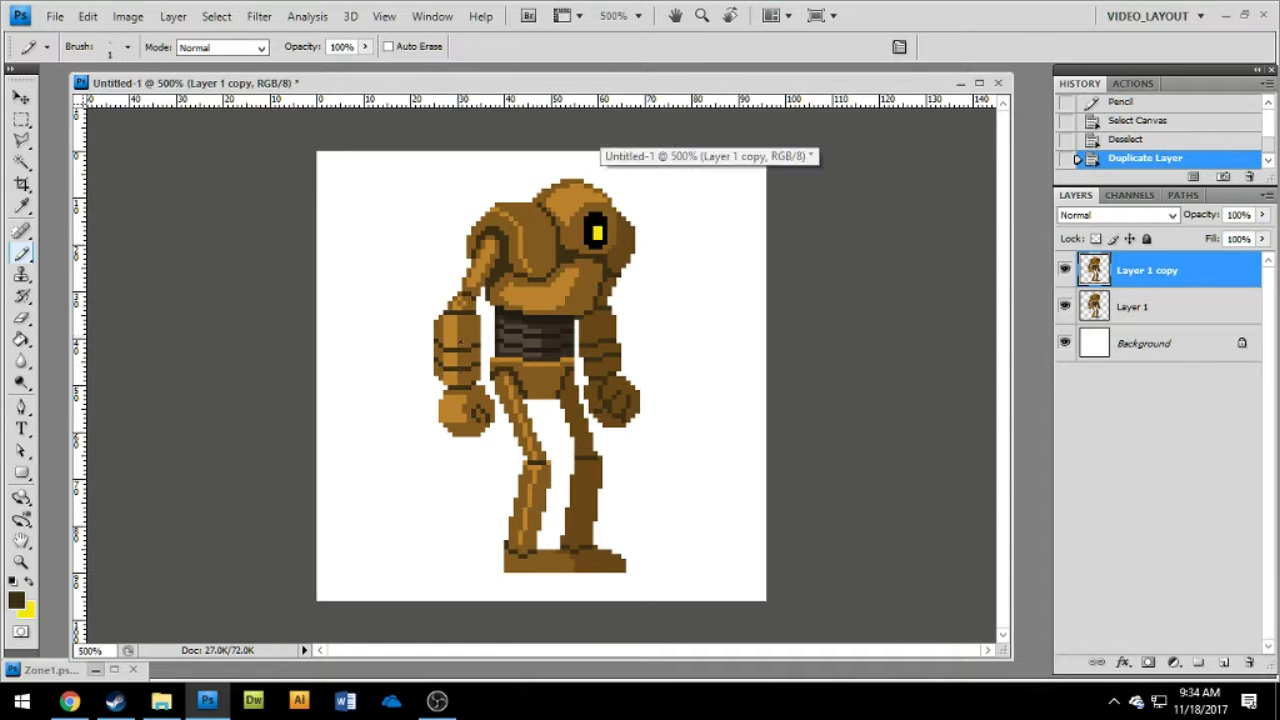
# Check the robot sprite document's pixel width and height in the Image Size settings.
pyautogui.click(128, 16)
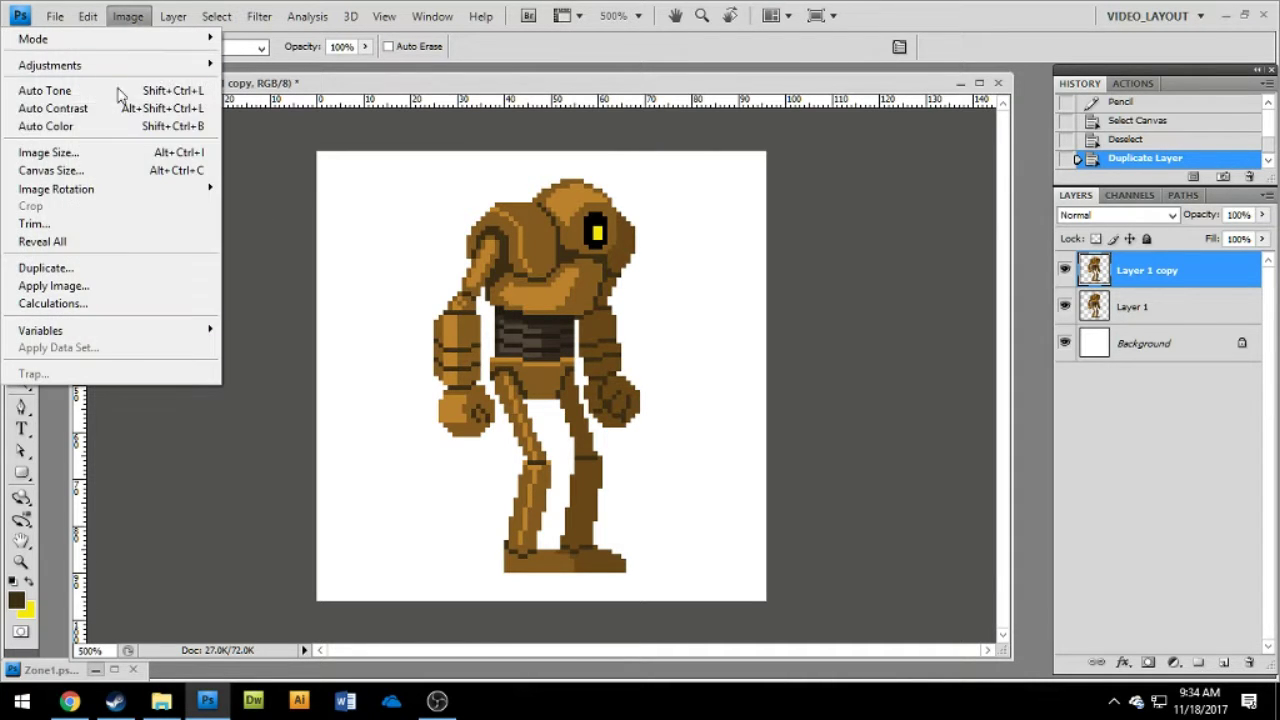
pyautogui.click(84, 152)
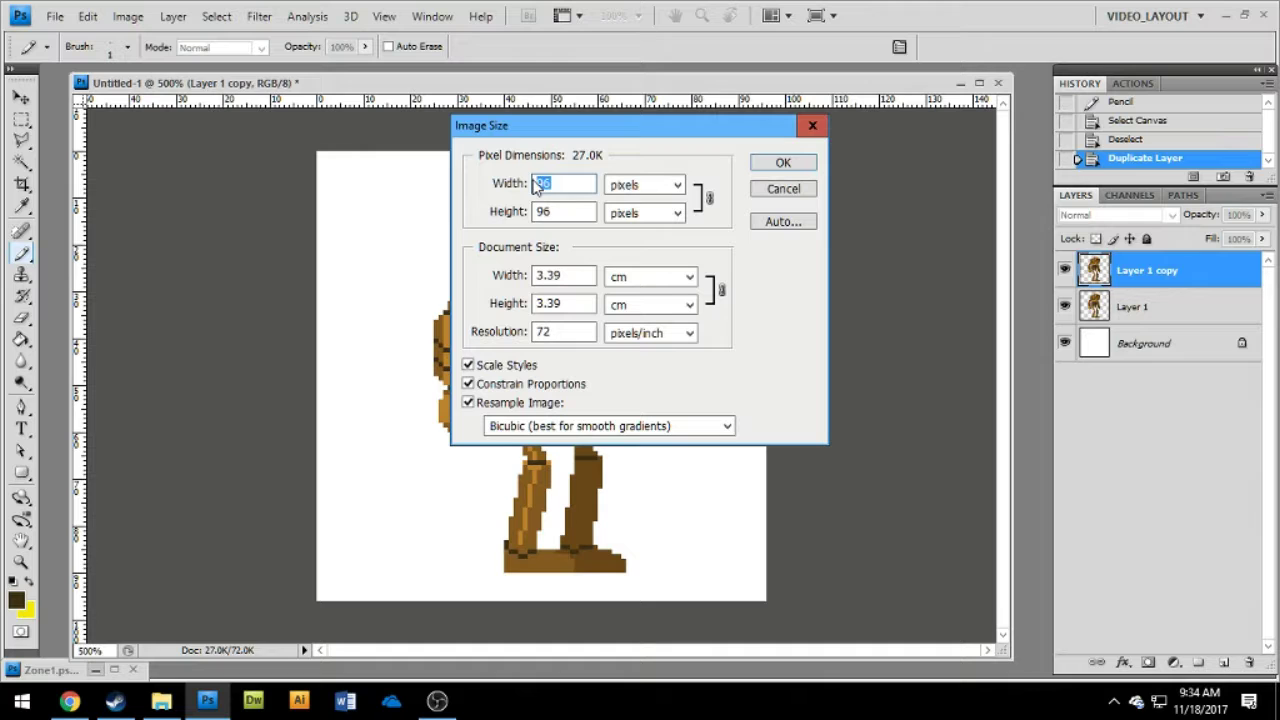
pyautogui.moveTo(572, 210); pyautogui.dragTo(535, 181)
pyautogui.click(788, 166)
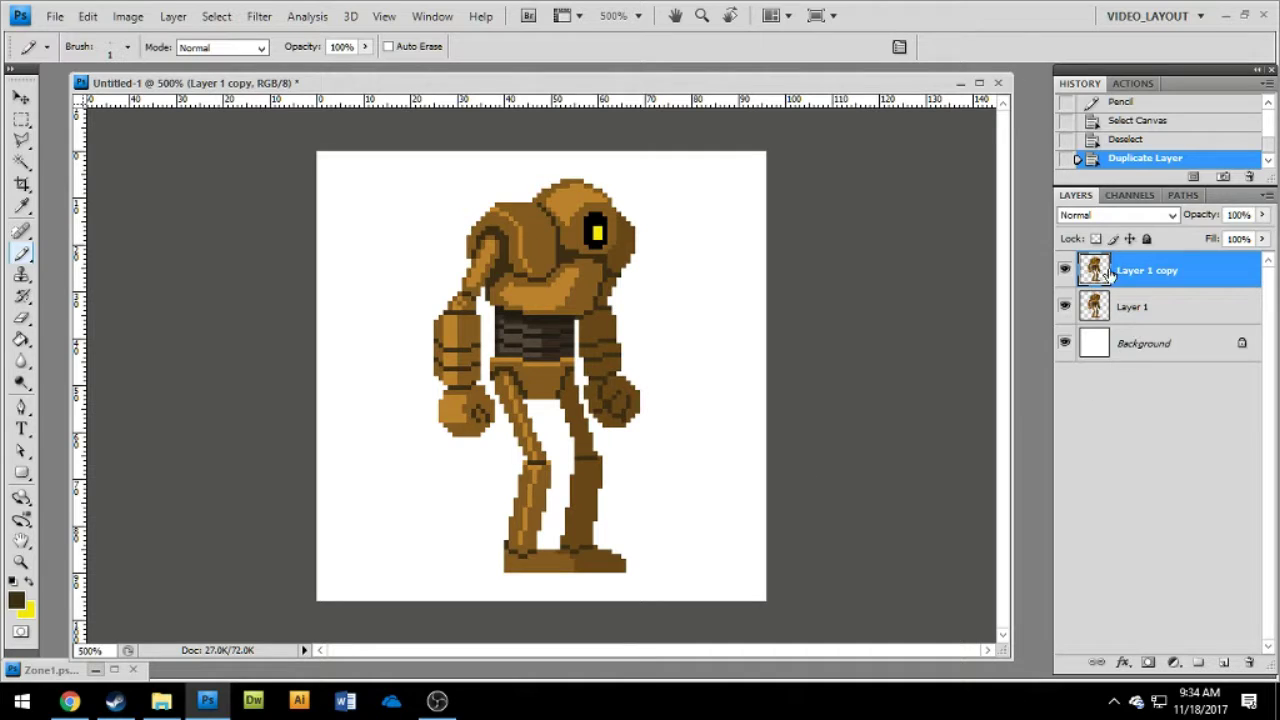
# Compare the robot layers by hiding and showing Layer 1 copy and Layer 1.
pyautogui.click(1064, 270)
pyautogui.click(1065, 308)
pyautogui.click(1065, 308)
pyautogui.click(1064, 270)
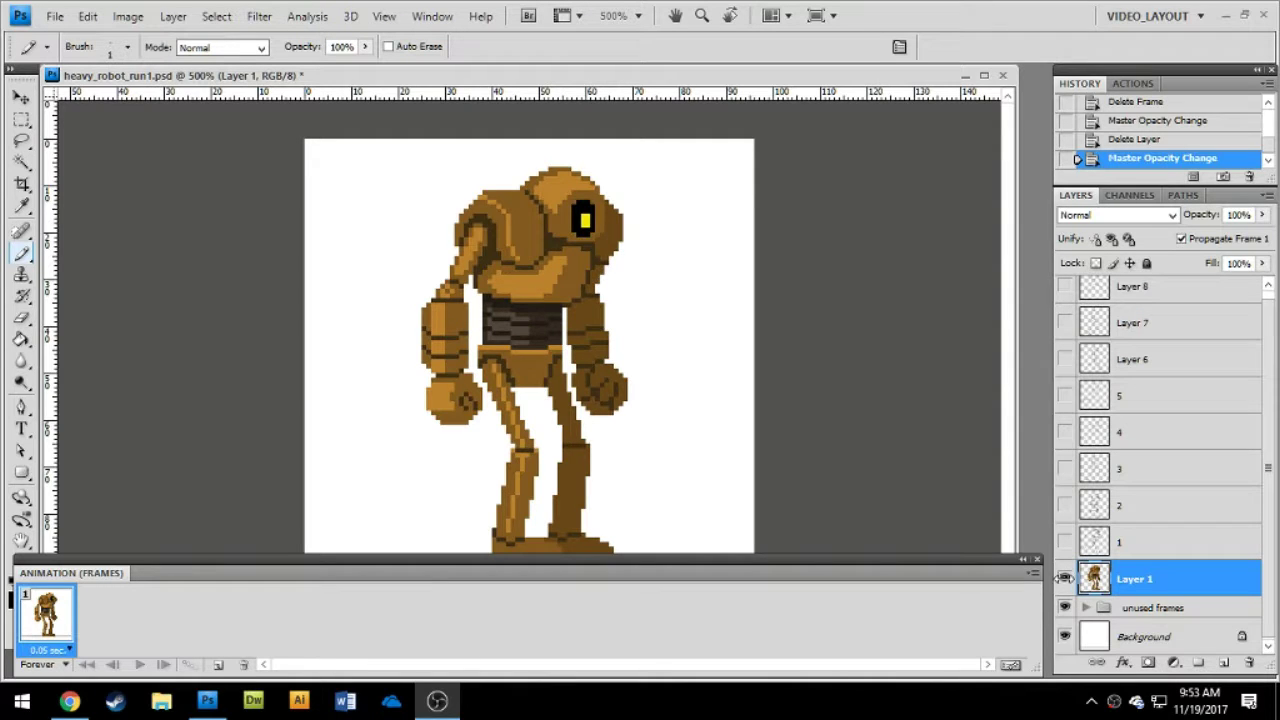
# Replace the finished robot with sketch layer 1 in the first animation frame and add a second frame showing only sketch layer 2.
pyautogui.click(1064, 578)
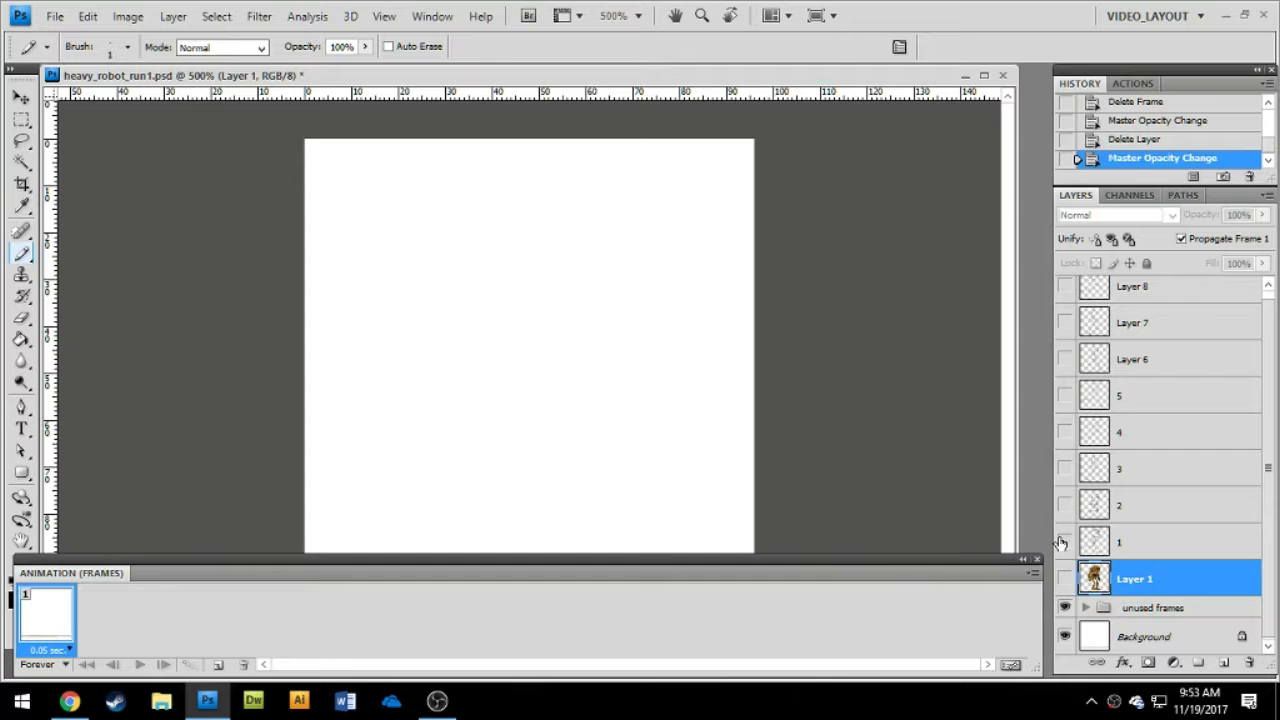
pyautogui.click(1065, 542)
pyautogui.click(217, 664)
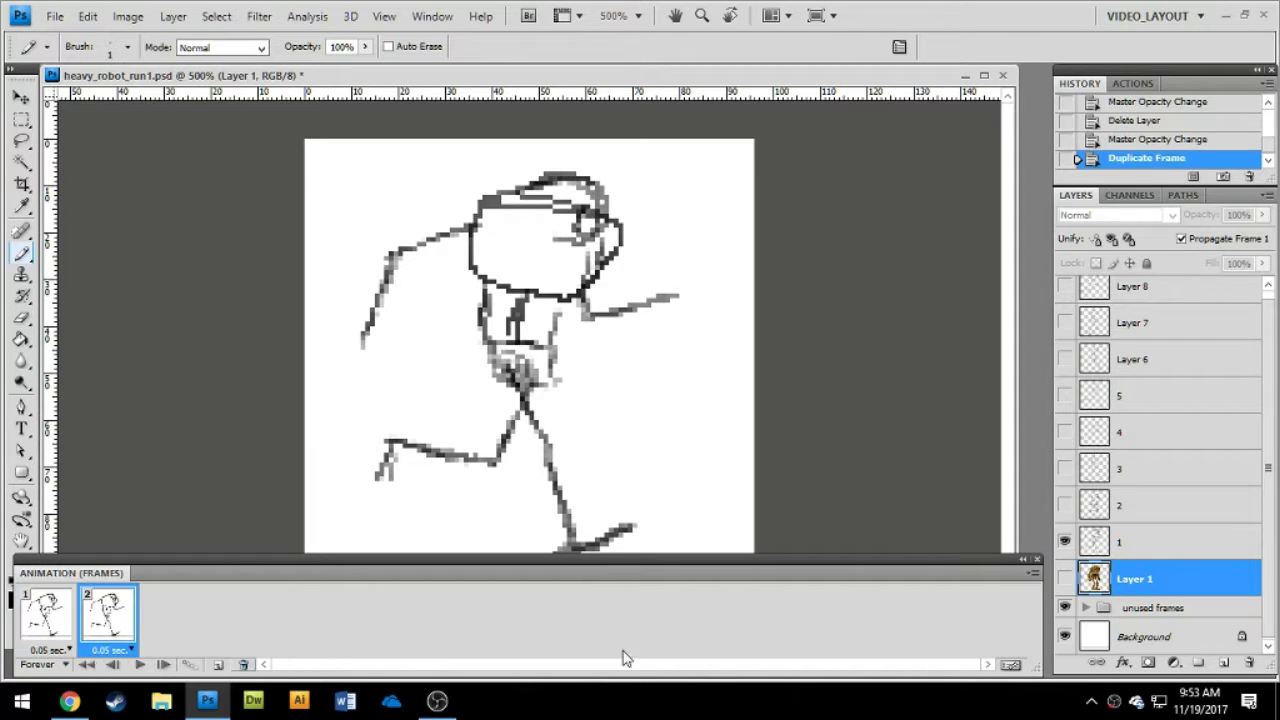
pyautogui.click(1065, 505)
pyautogui.click(1065, 542)
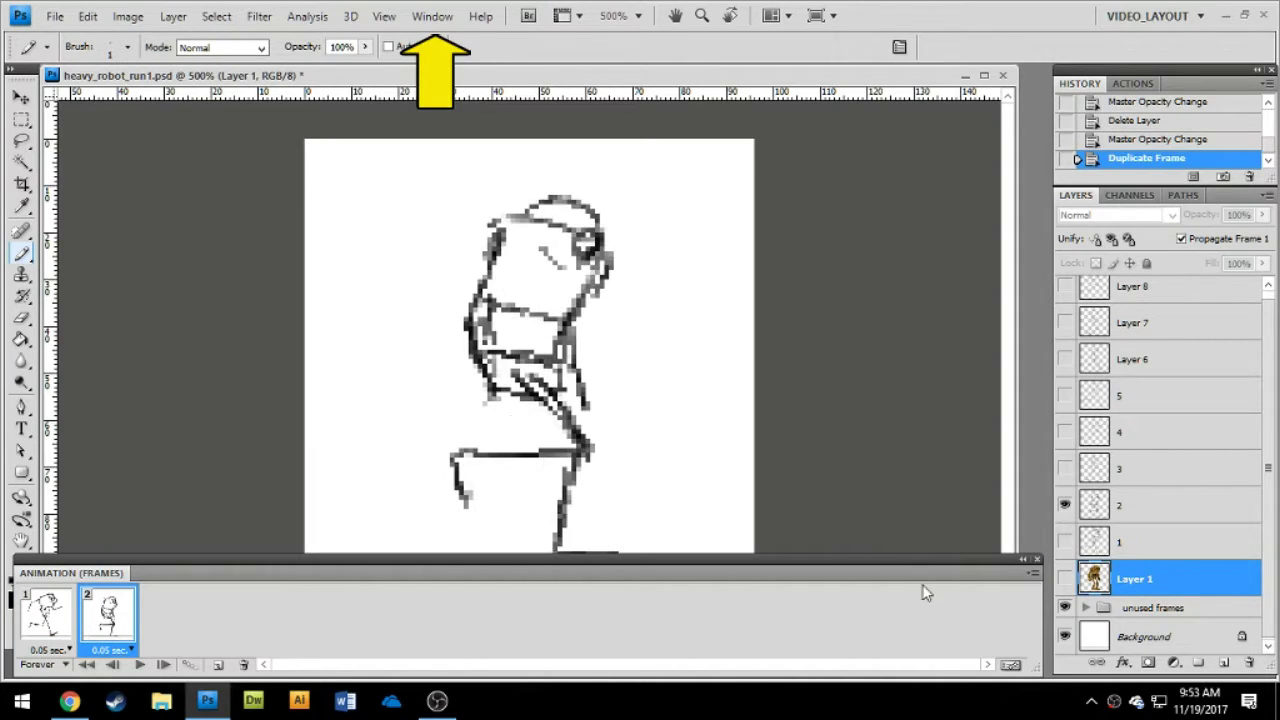
# Add animation frames 3 and 4, showing only sketch layer 3 and sketch layer 4 respectively.
pyautogui.click(217, 664)
pyautogui.click(1065, 468)
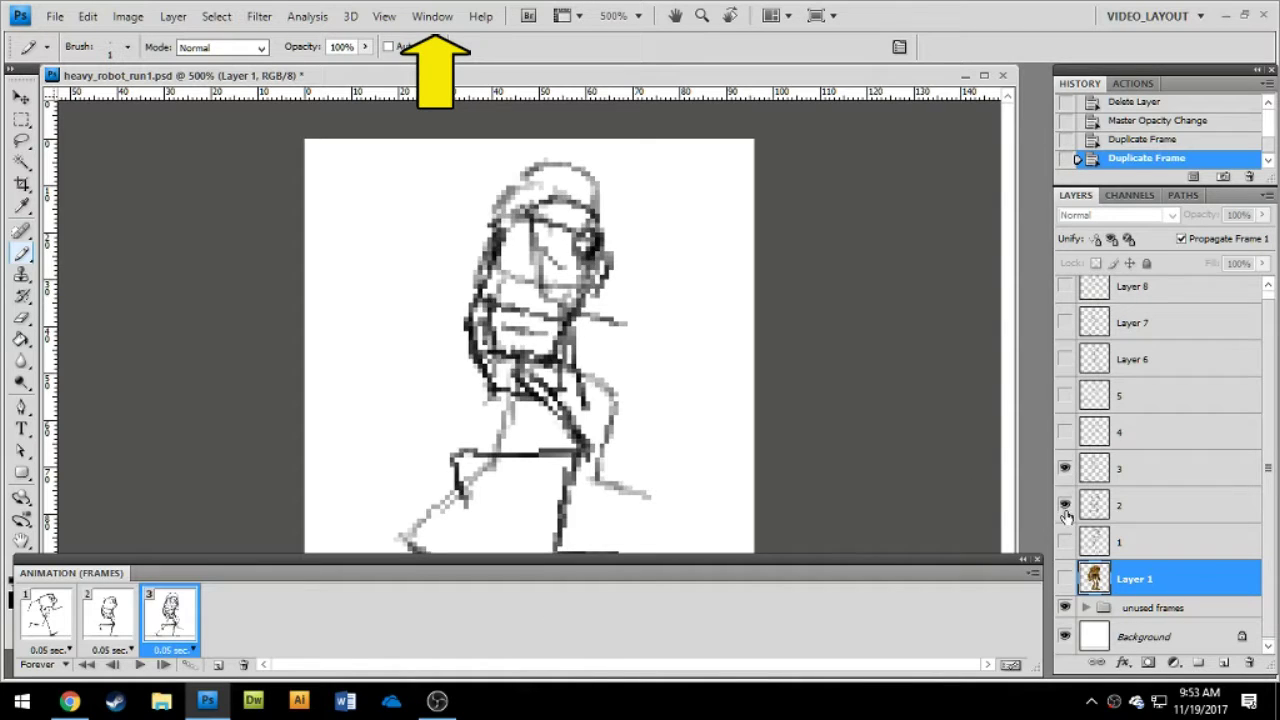
pyautogui.click(1065, 505)
pyautogui.click(217, 664)
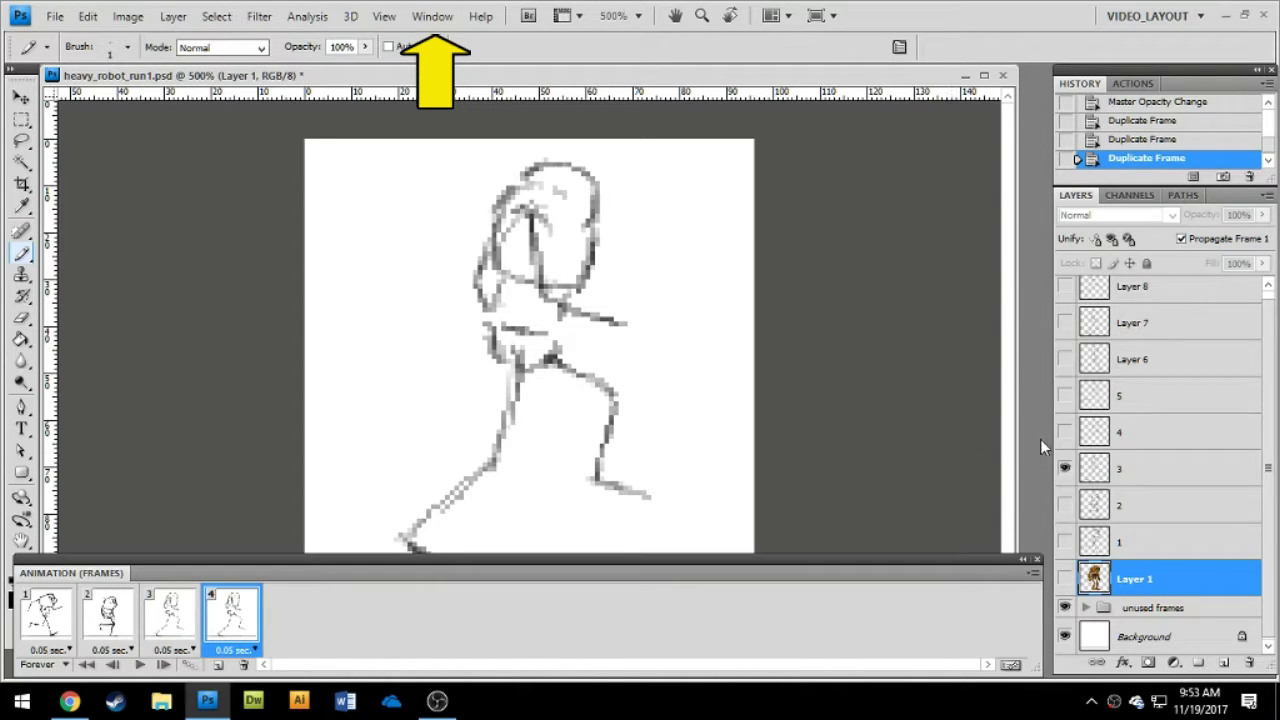
pyautogui.click(1065, 431)
pyautogui.click(1065, 468)
# Add animation frames 5 and 6, showing only sketch layer 5 and Layer 6 respectively.
pyautogui.click(217, 664)
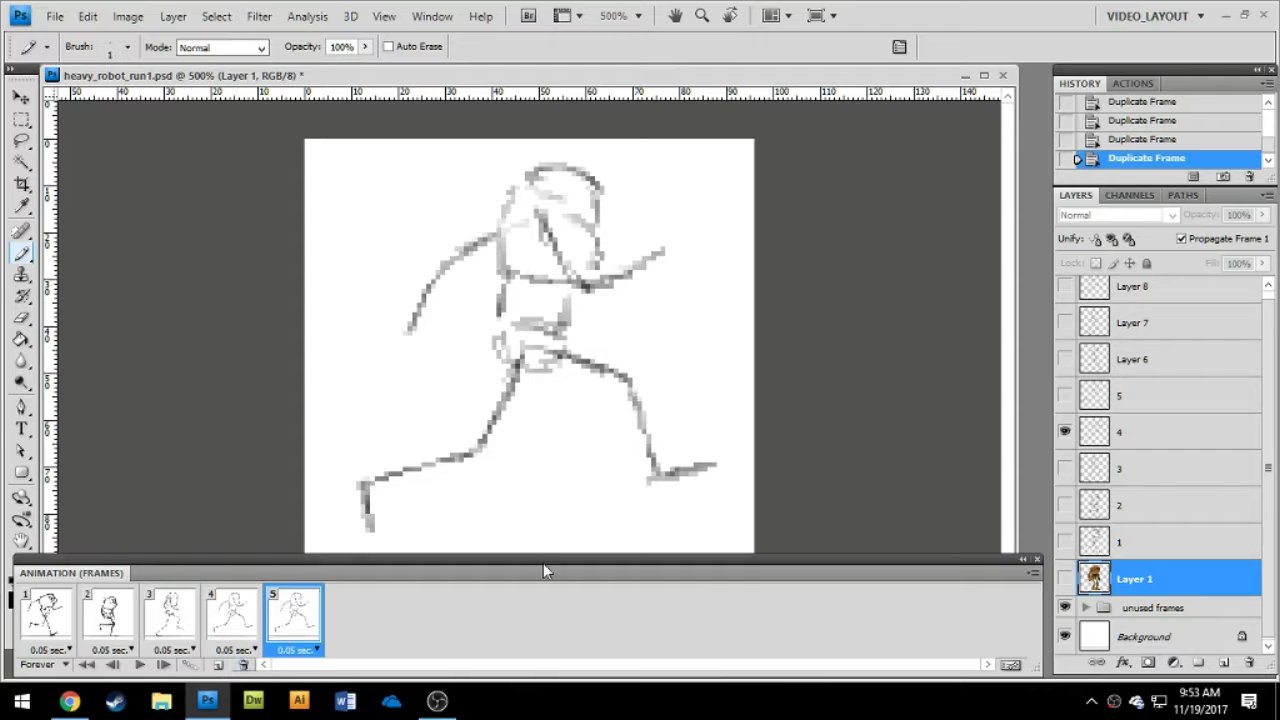
pyautogui.click(1065, 395)
pyautogui.click(1065, 431)
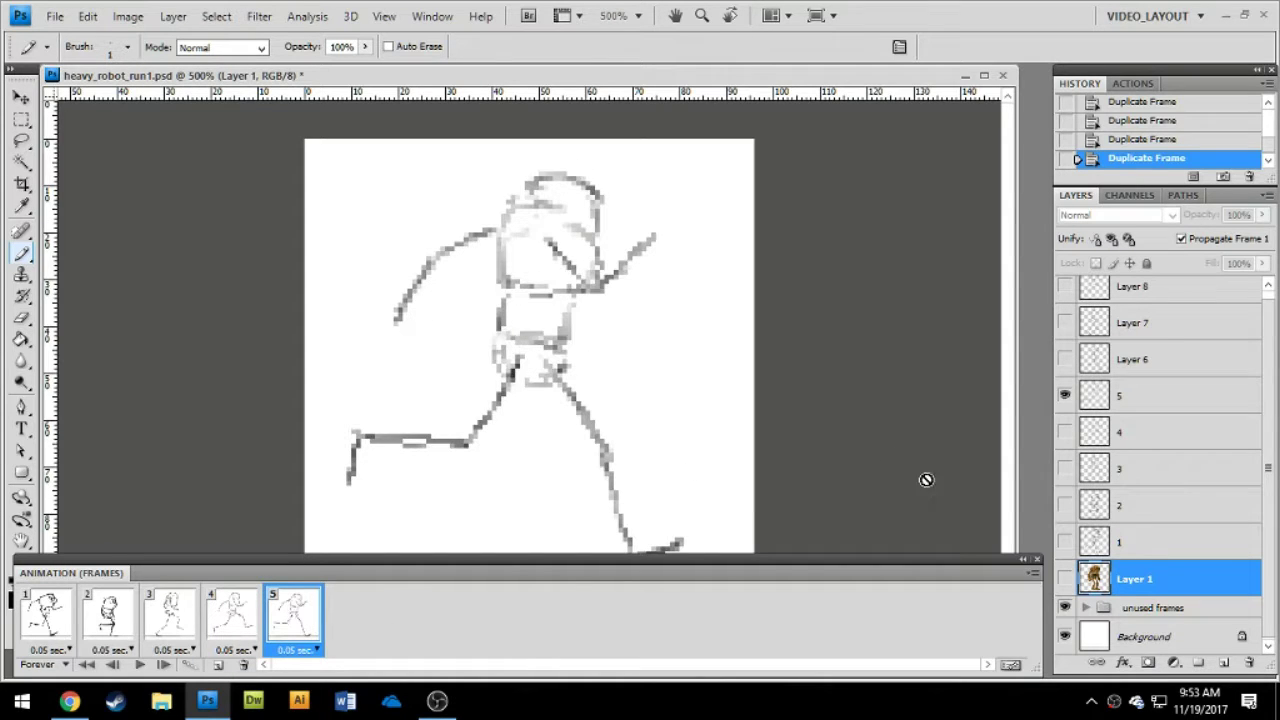
pyautogui.click(216, 665)
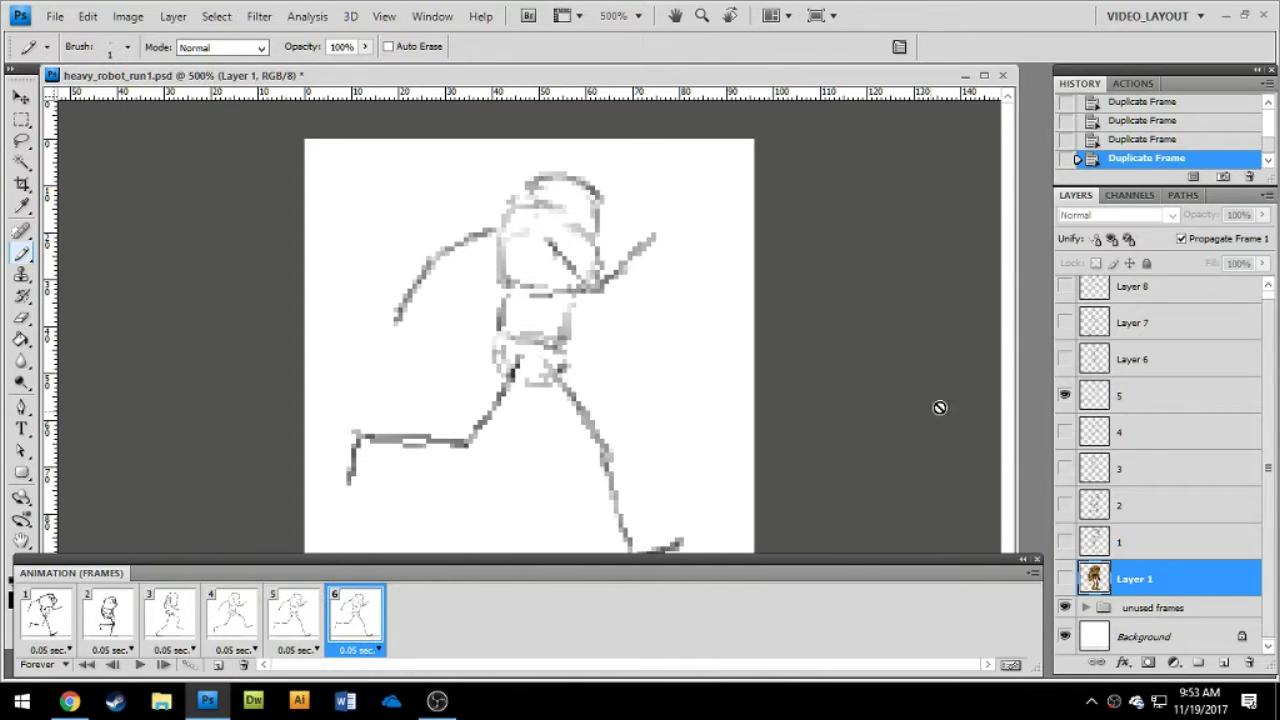
pyautogui.click(1065, 358)
pyautogui.click(1065, 395)
# Add animation frames 7 and 8, showing only Layer 7 and Layer 8 respectively.
pyautogui.click(217, 664)
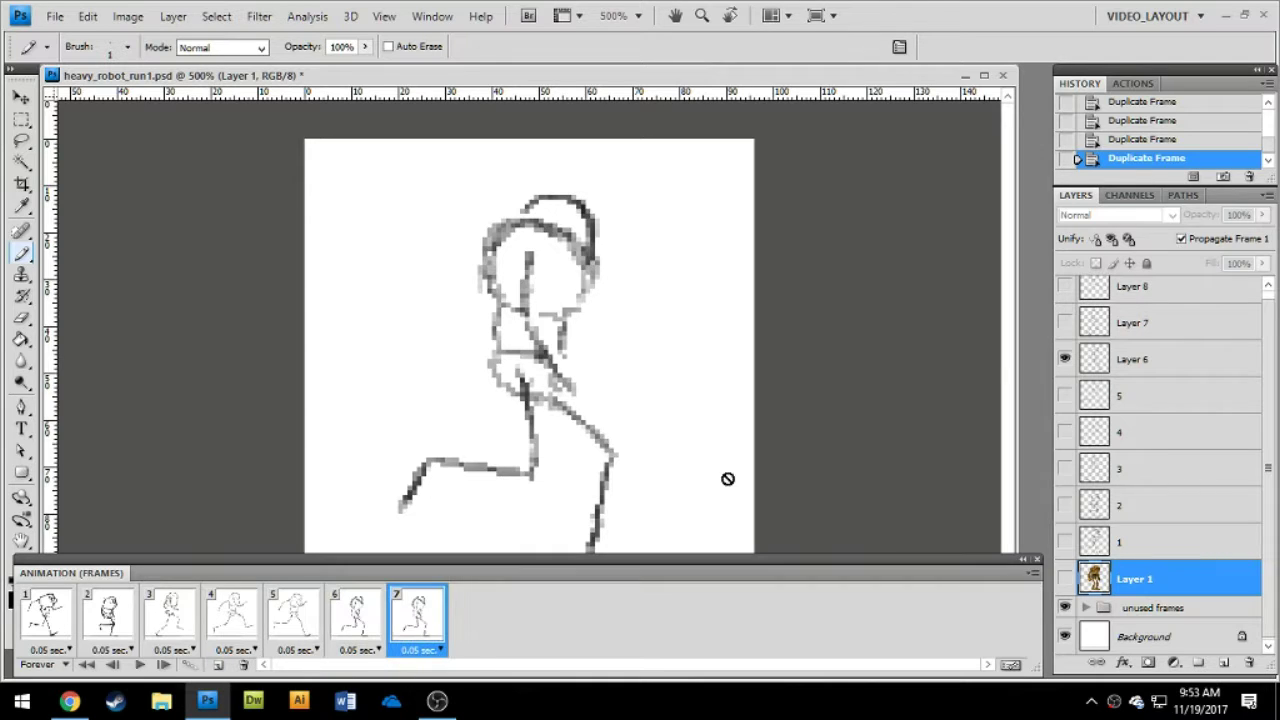
pyautogui.click(1065, 322)
pyautogui.click(1065, 358)
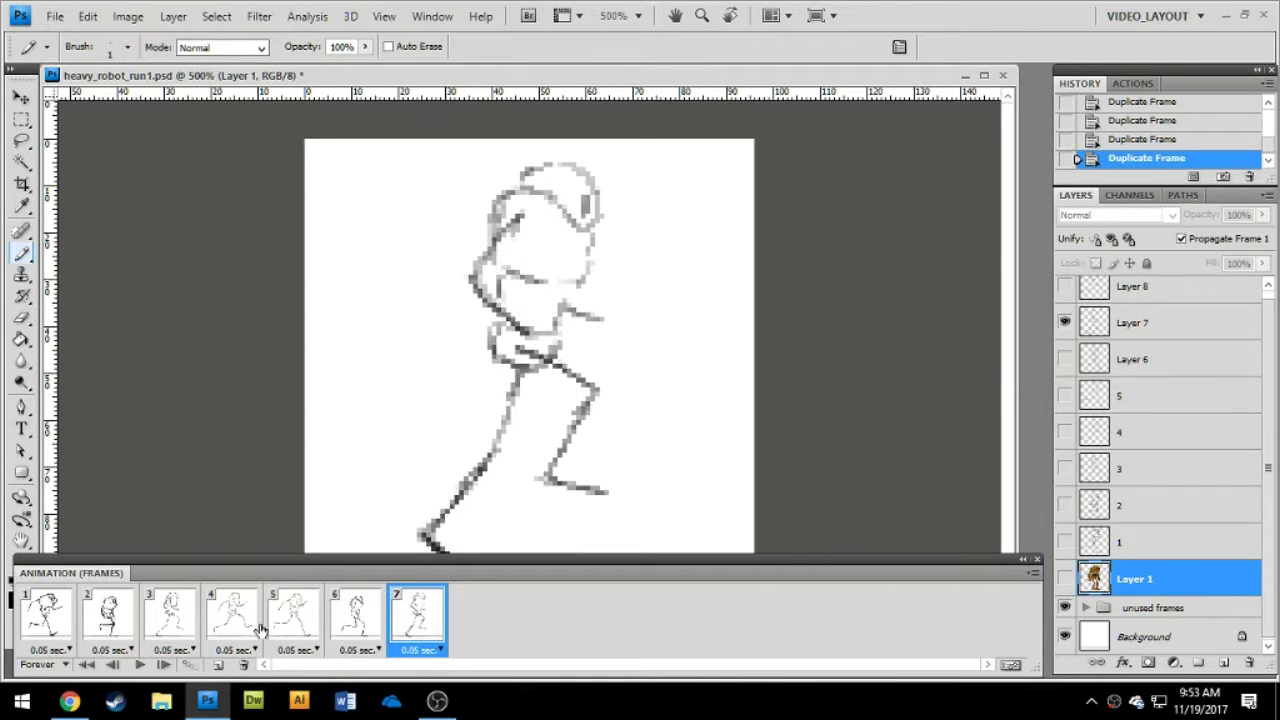
pyautogui.click(217, 664)
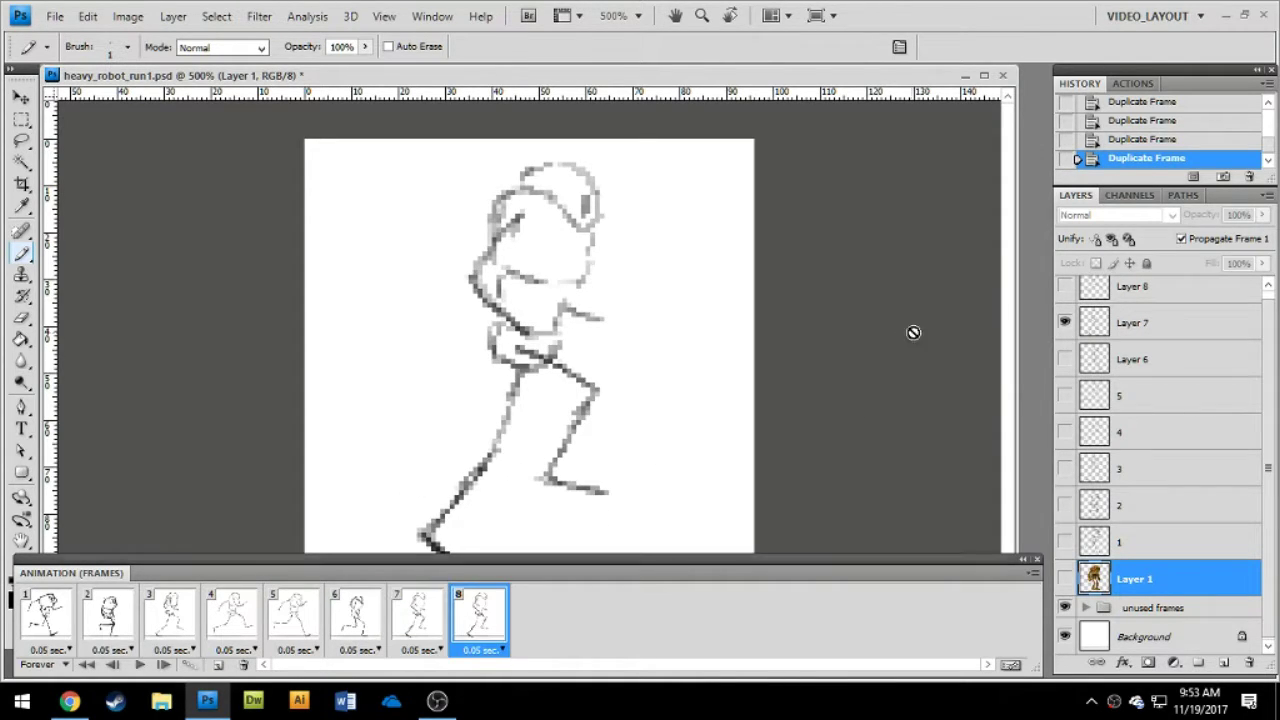
pyautogui.click(1065, 286)
pyautogui.click(1065, 322)
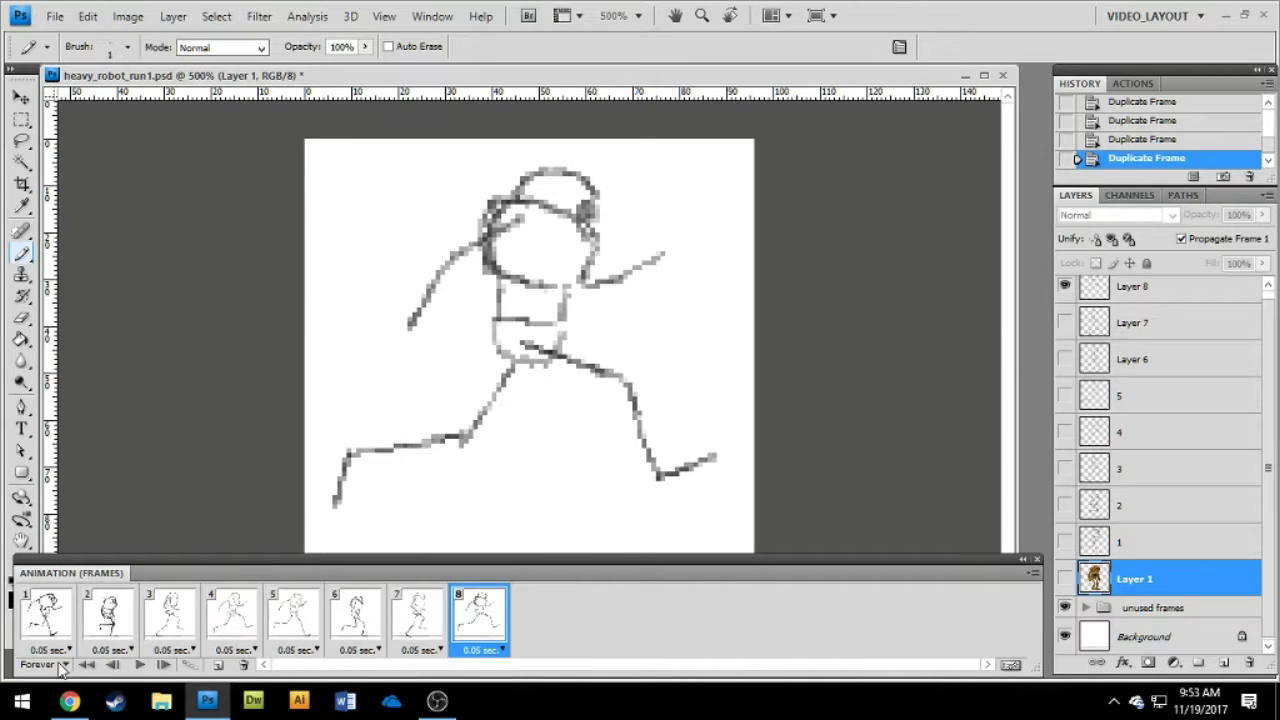
# Preview the run animation and examine the sketched poses of frames 1 through 7 one by one.
pyautogui.click(139, 666)
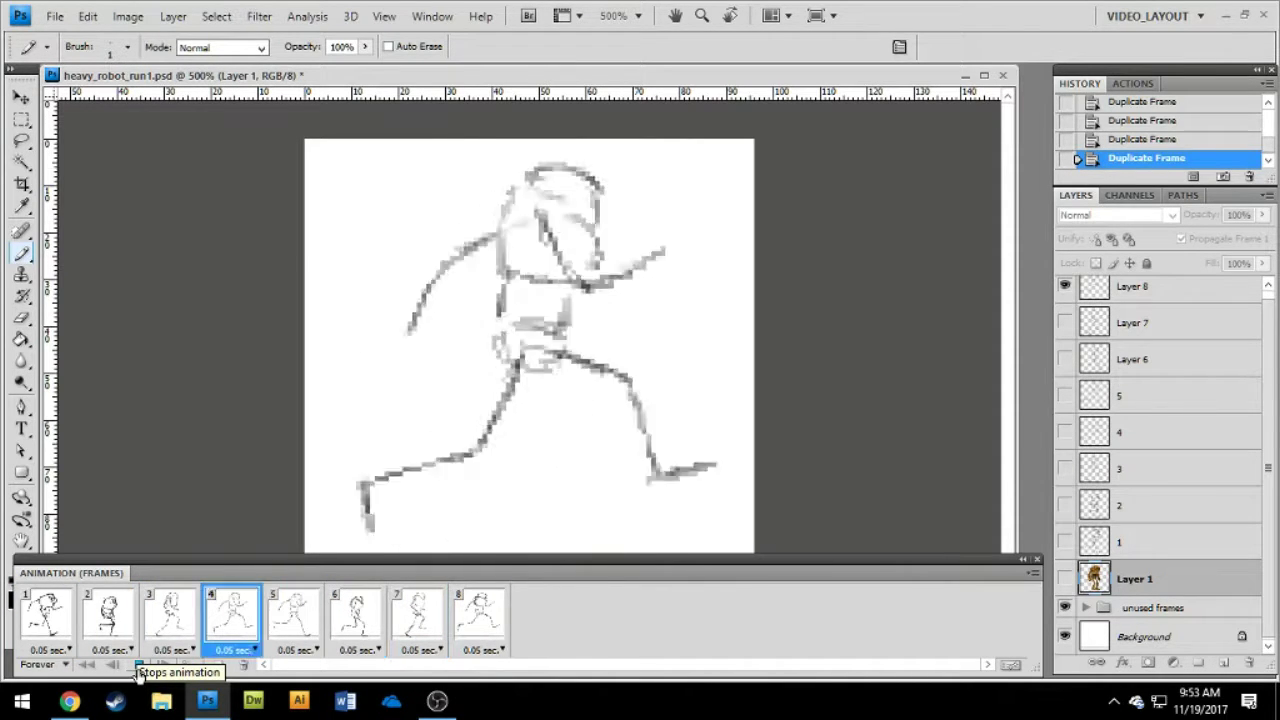
pyautogui.click(140, 668)
pyautogui.click(62, 622)
pyautogui.click(100, 625)
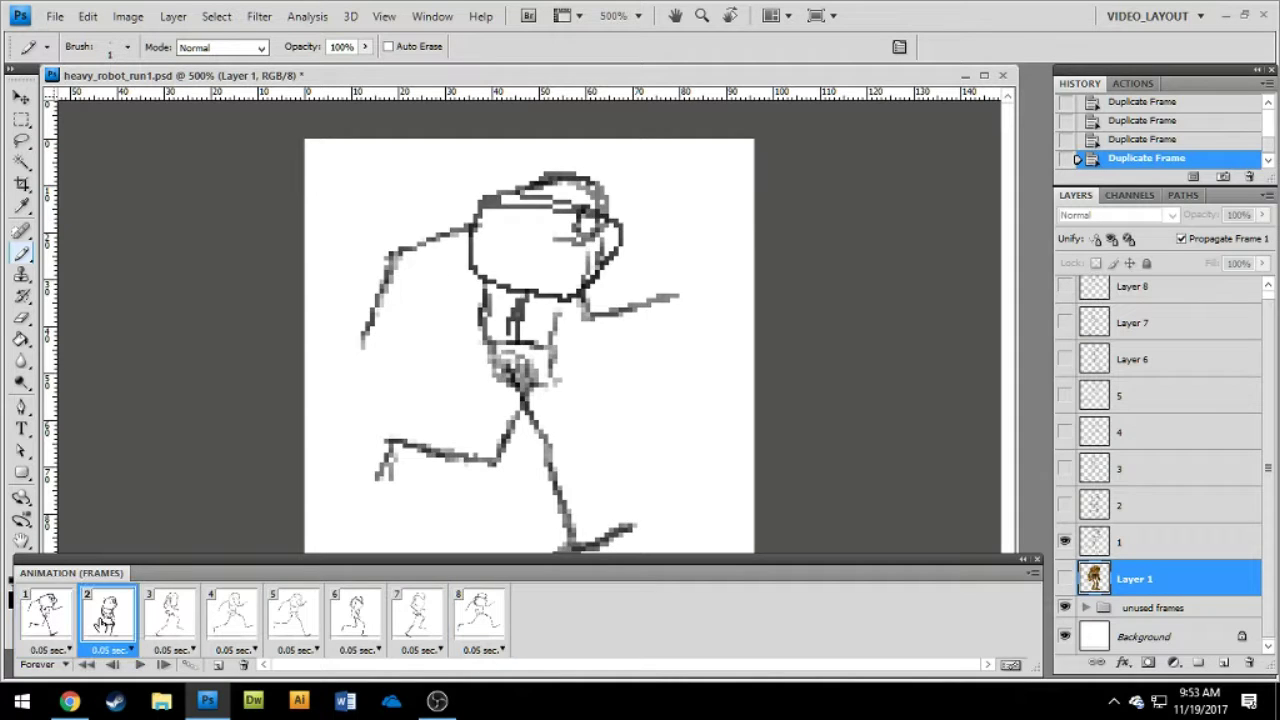
pyautogui.click(165, 627)
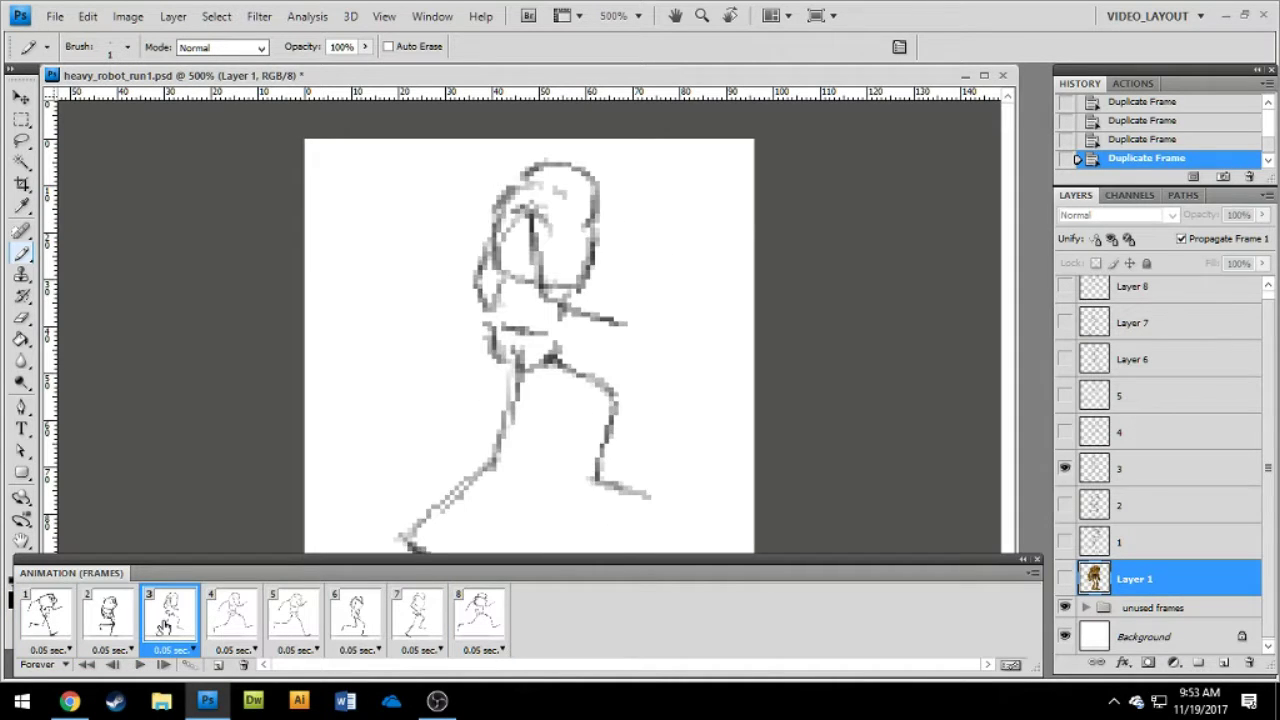
pyautogui.click(233, 628)
pyautogui.click(290, 627)
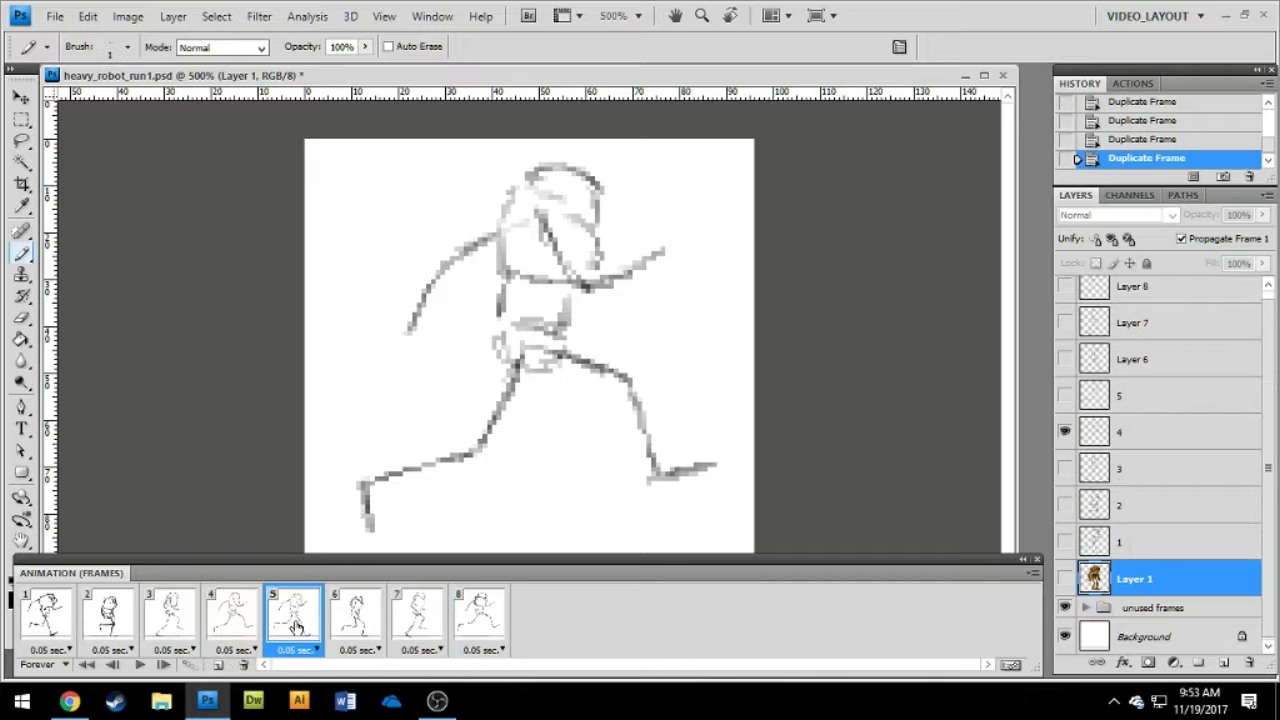
pyautogui.click(356, 627)
pyautogui.click(415, 625)
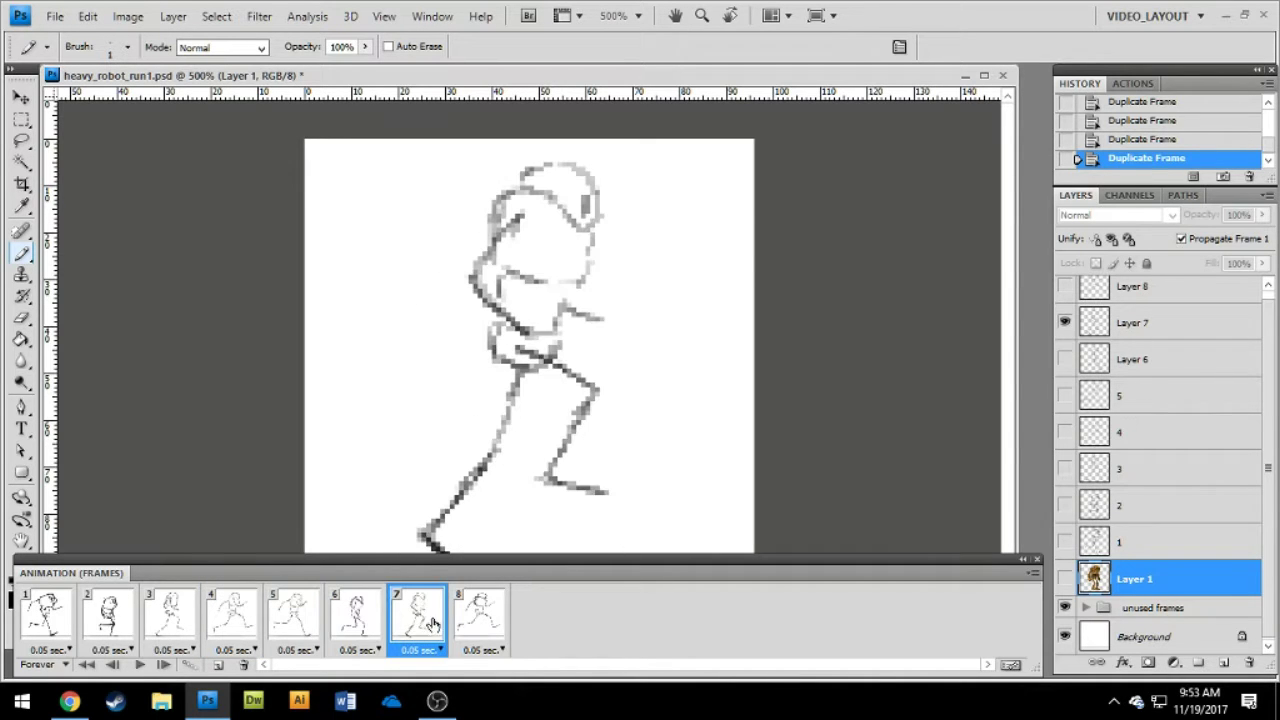
# Compare the sketched poses of frames 6, 7 and 8 by switching back and forth between them.
pyautogui.click(355, 620)
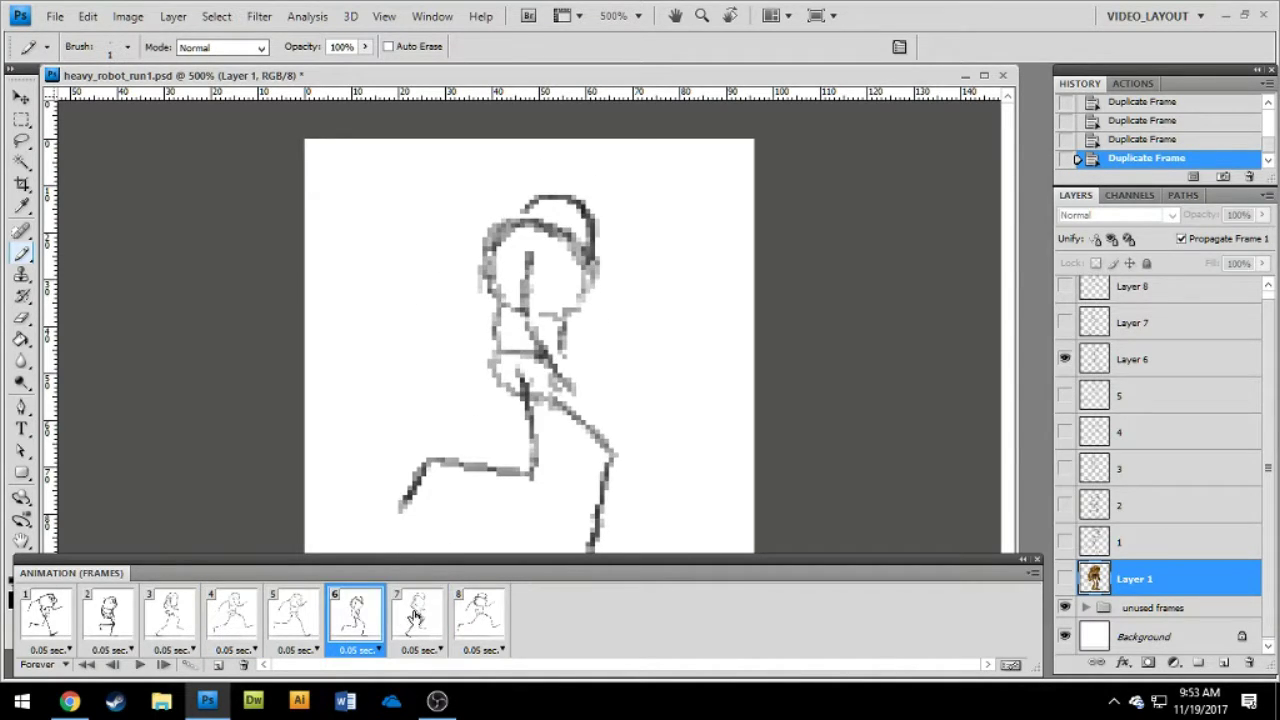
pyautogui.click(418, 618)
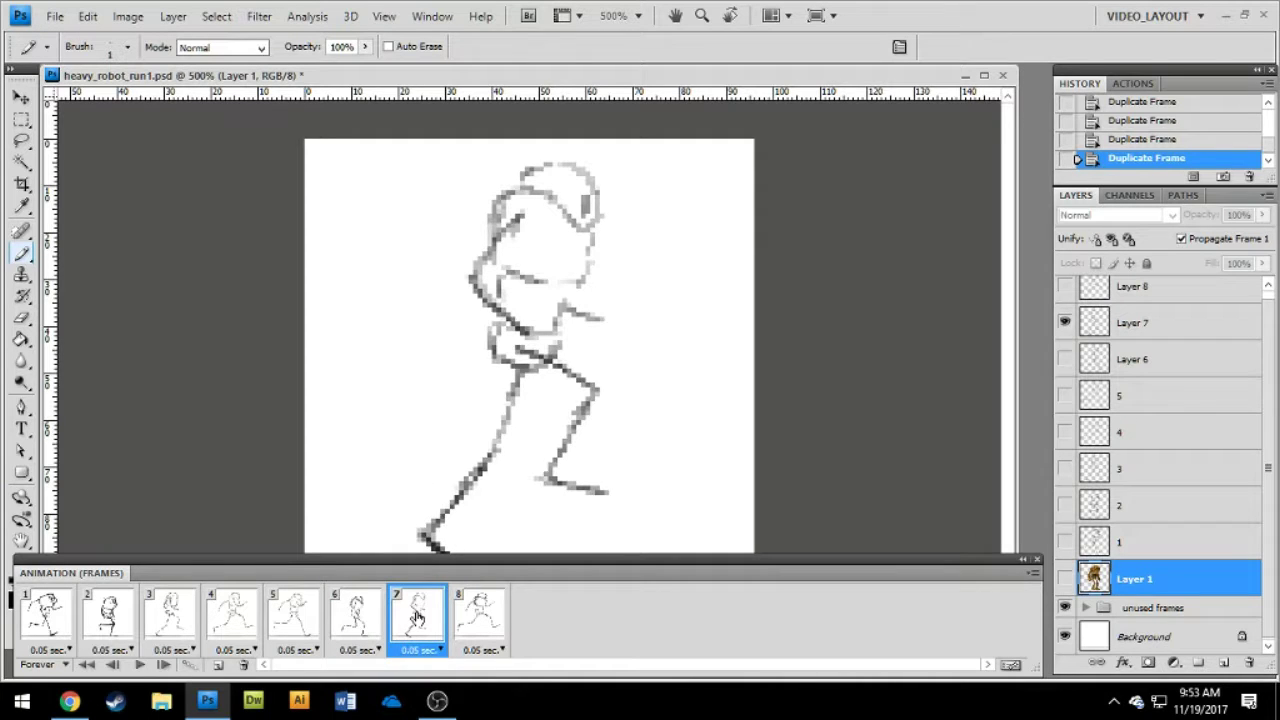
pyautogui.click(367, 619)
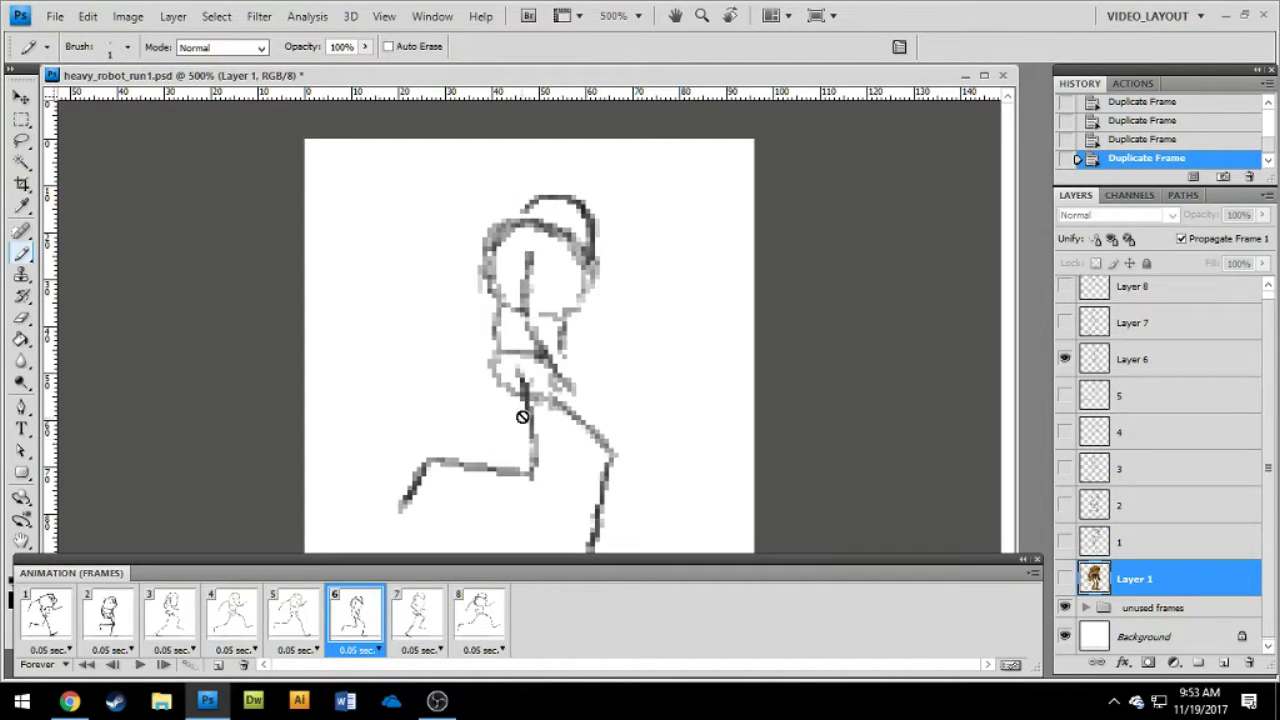
pyautogui.click(420, 622)
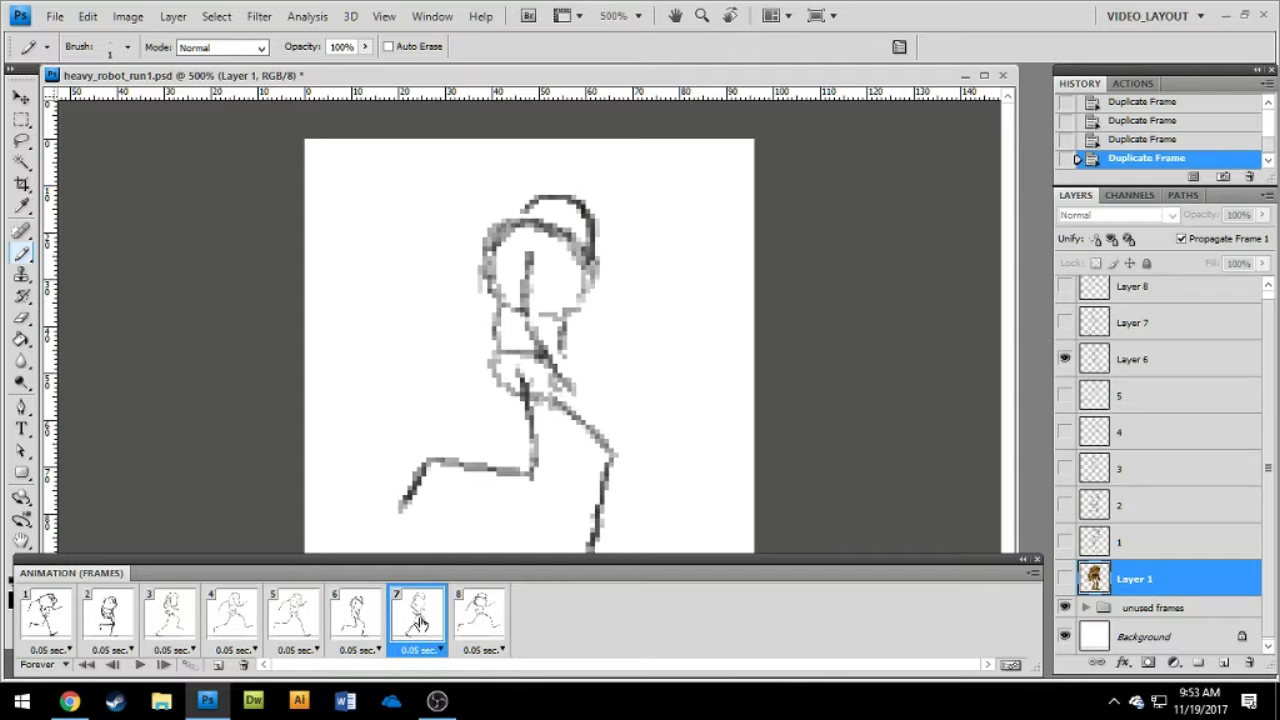
pyautogui.click(480, 620)
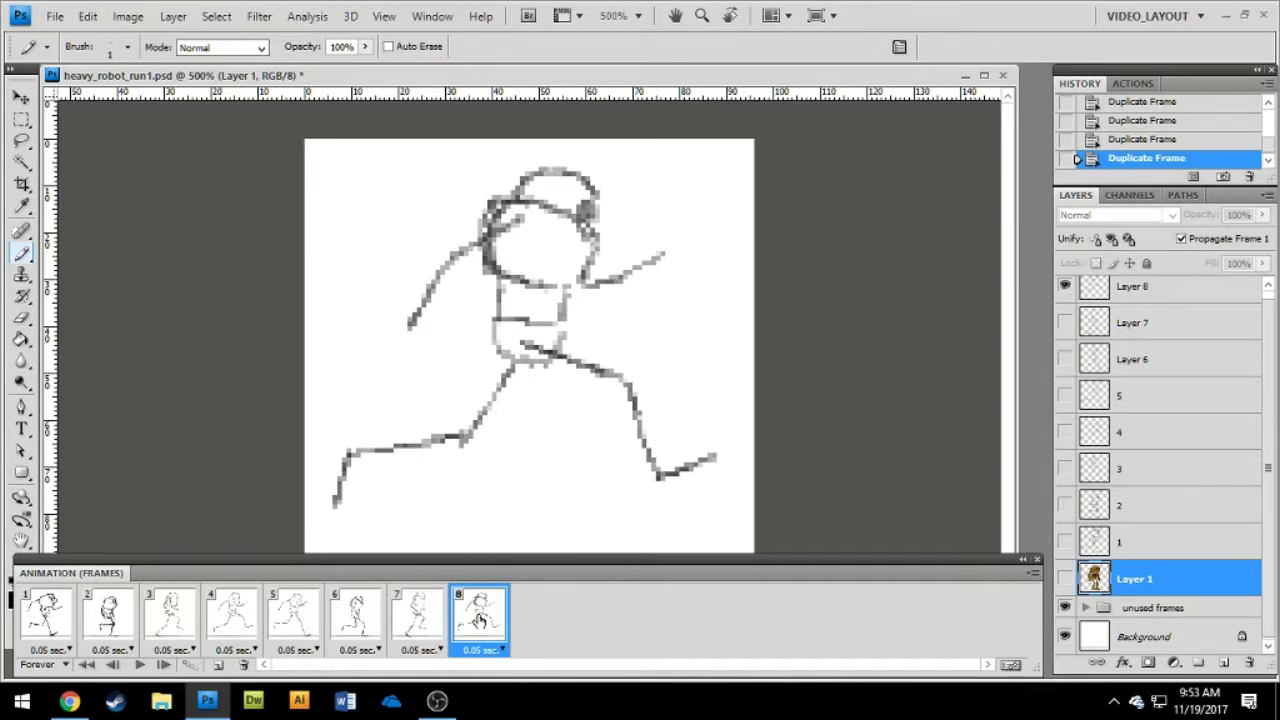
pyautogui.click(434, 622)
pyautogui.click(357, 620)
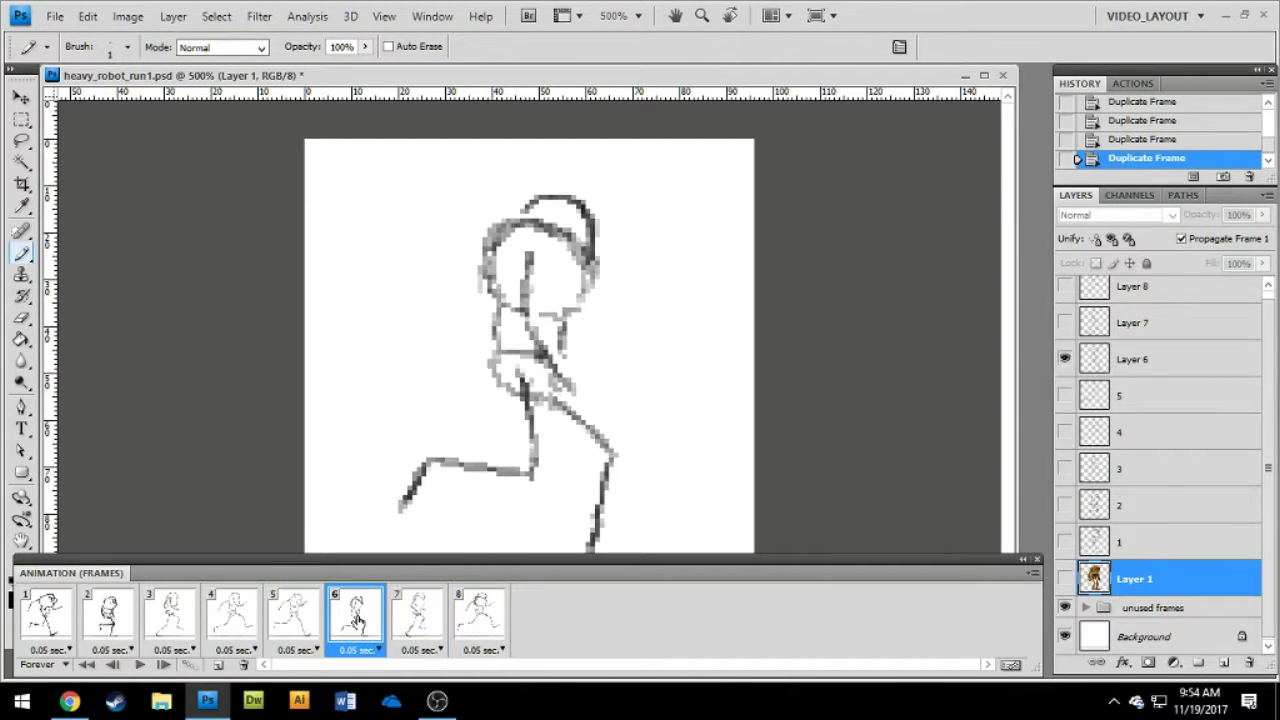
pyautogui.click(423, 623)
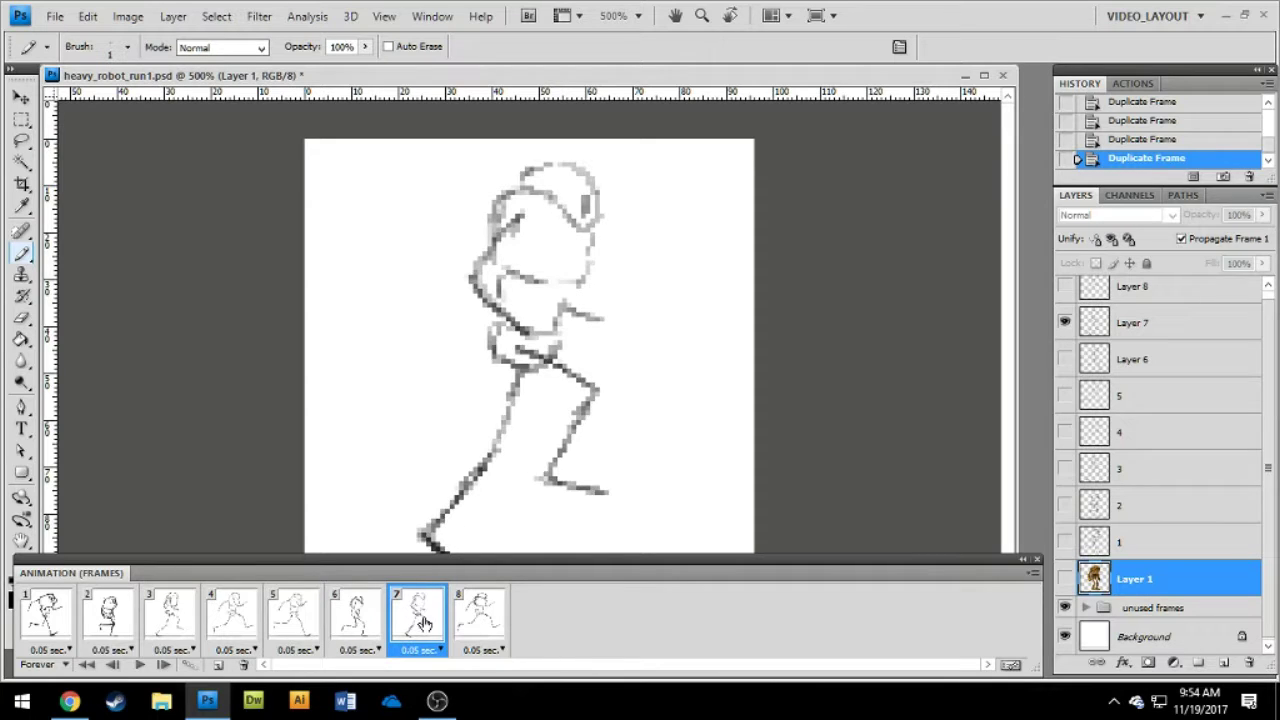
pyautogui.click(480, 625)
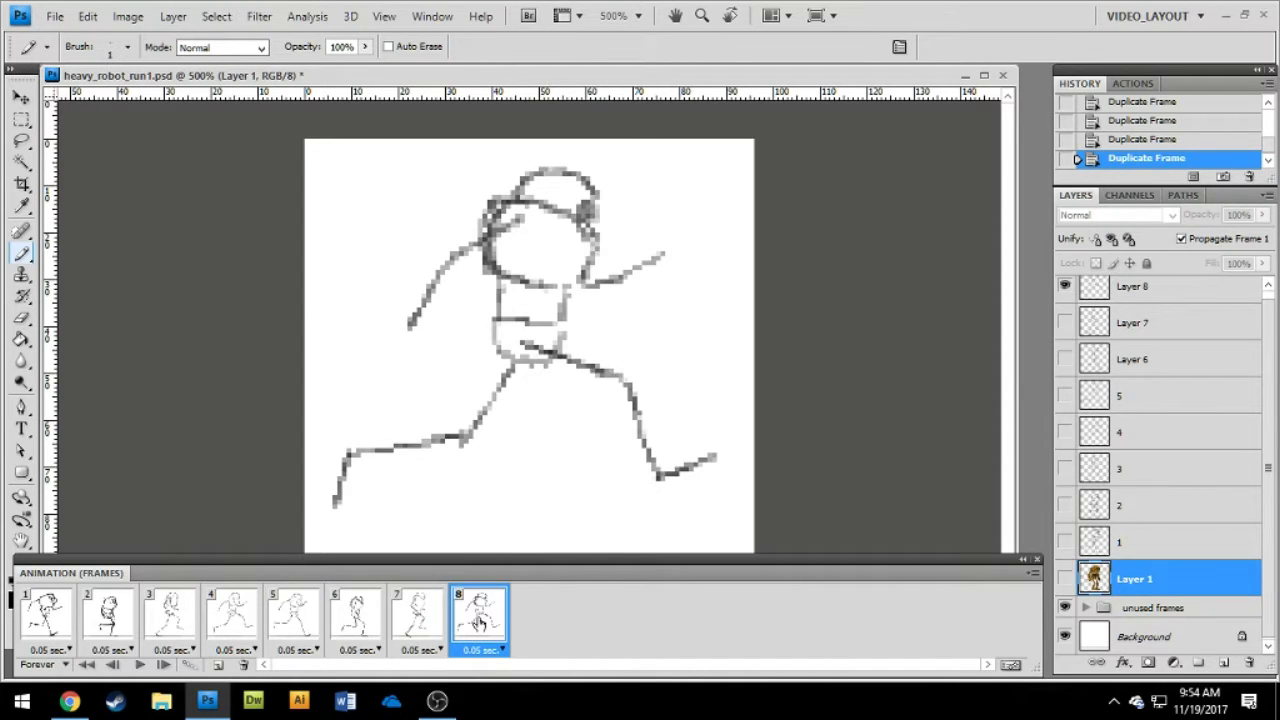
pyautogui.click(367, 626)
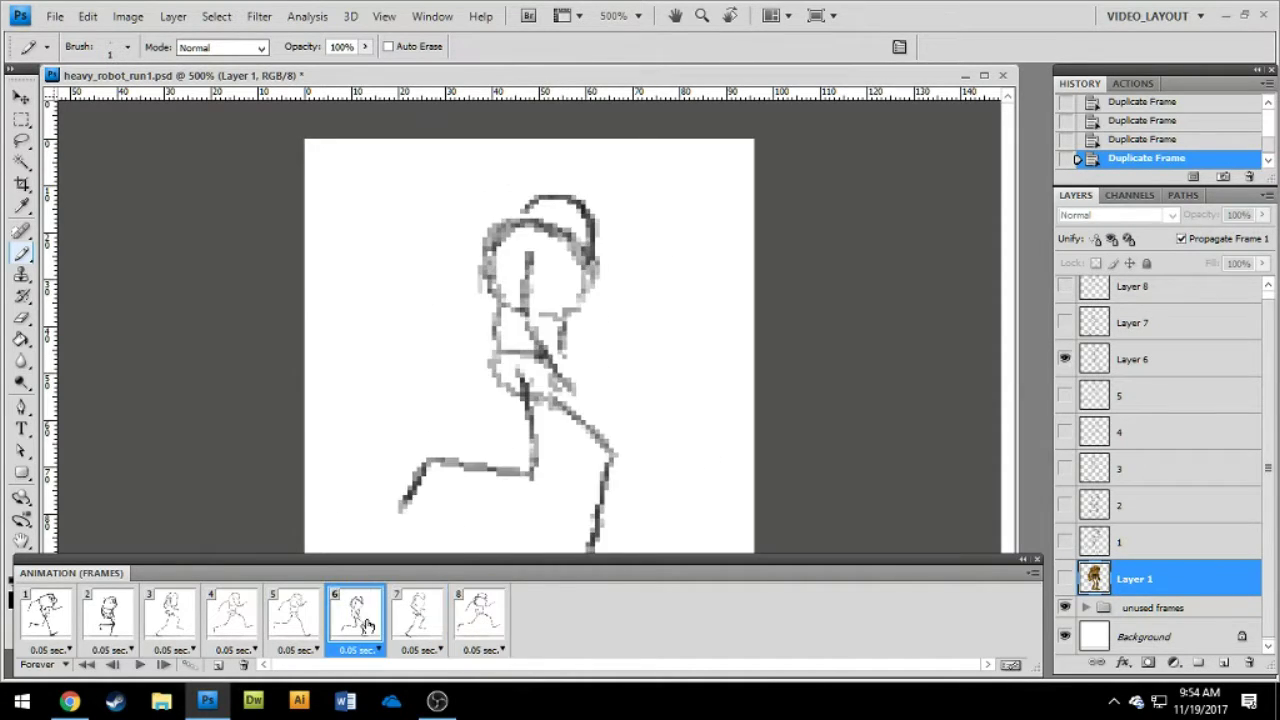
pyautogui.click(422, 626)
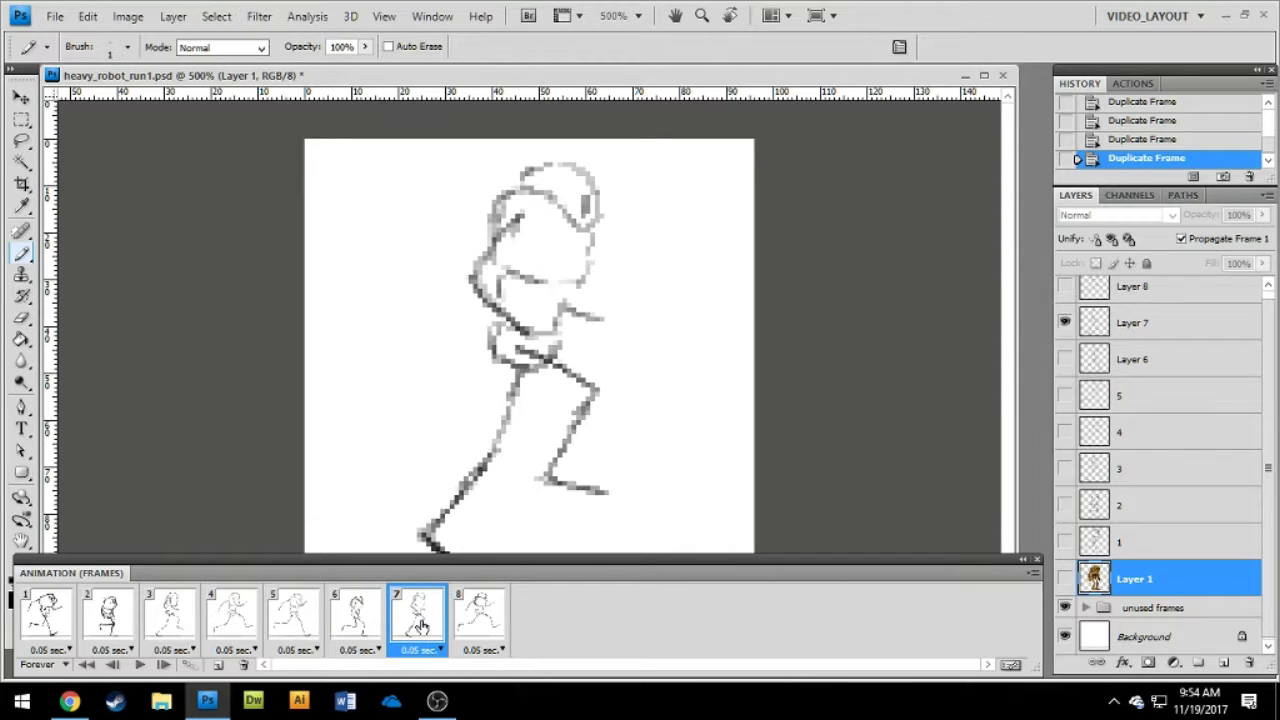
# Compare the sketched poses of frames 6, 7 and 8, and play the run animation through to check its motion.
pyautogui.click(365, 625)
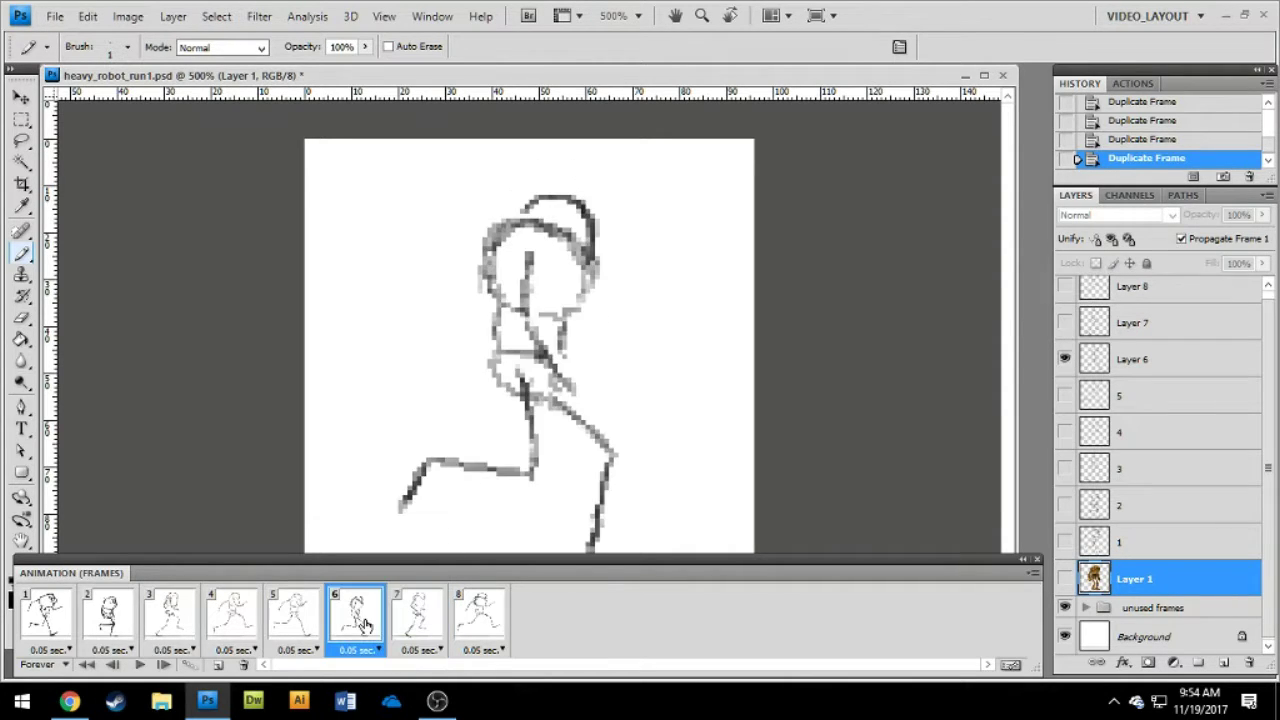
pyautogui.click(420, 628)
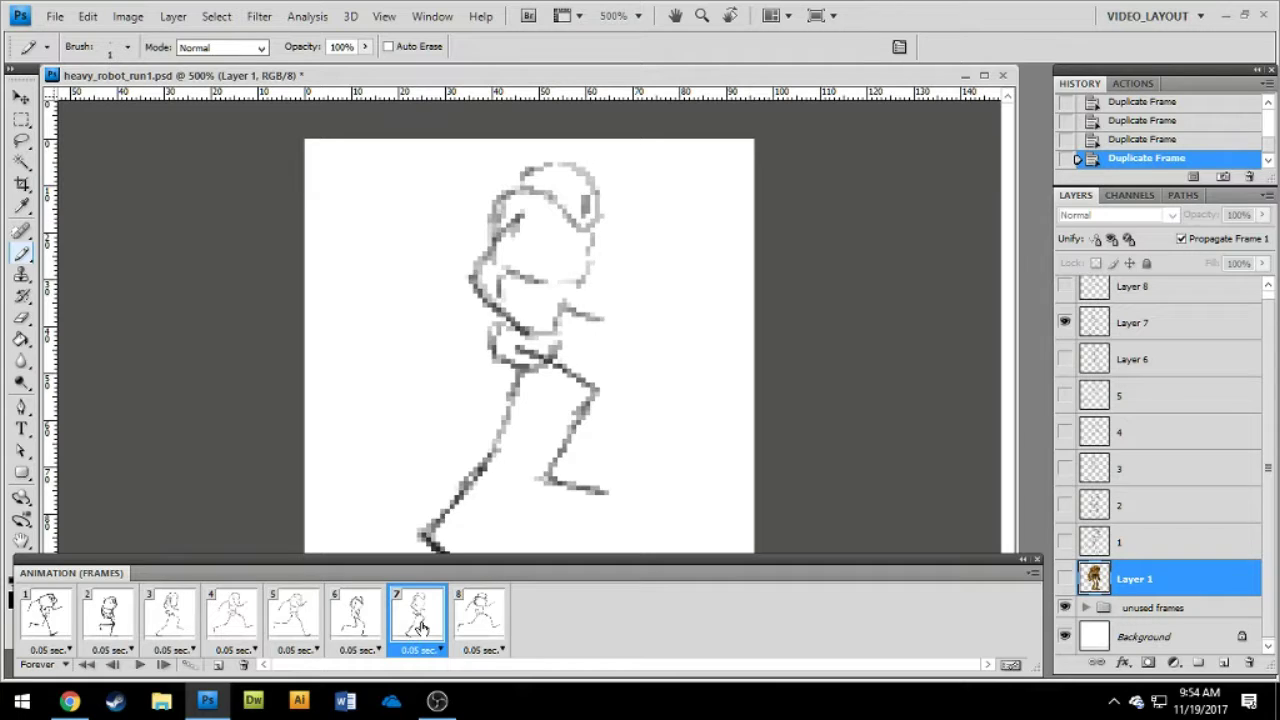
pyautogui.click(472, 628)
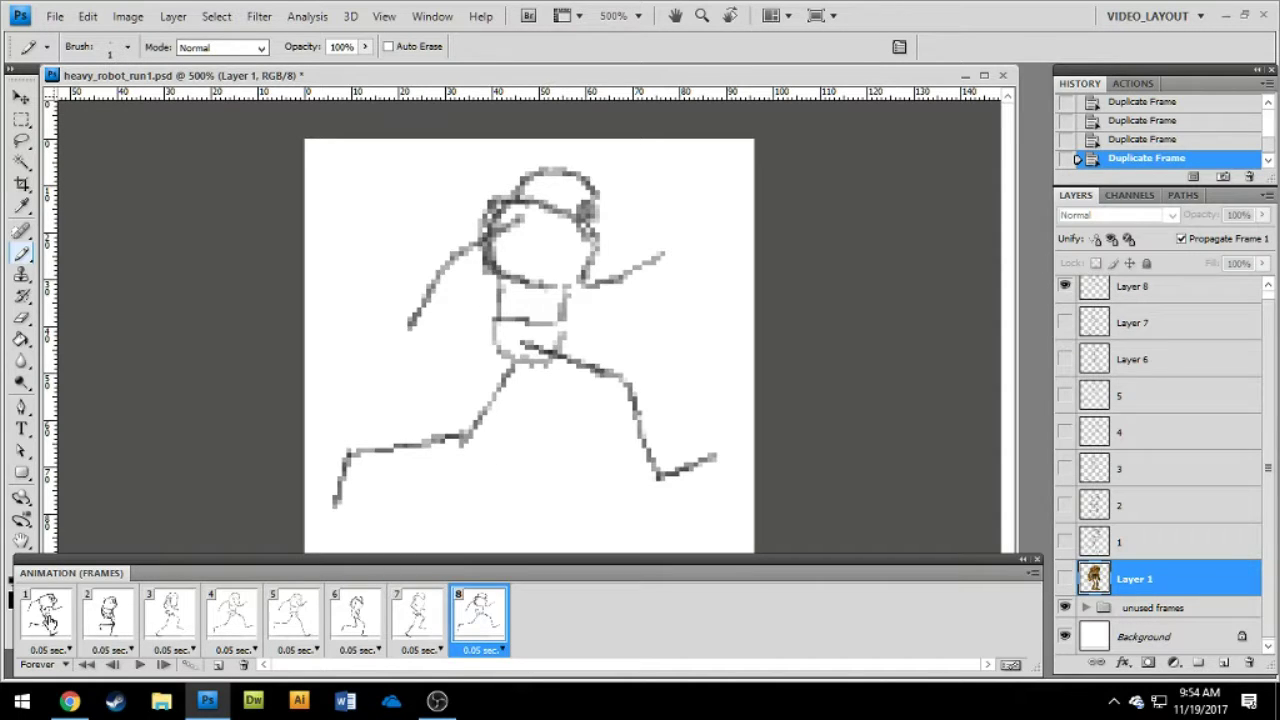
pyautogui.click(139, 665)
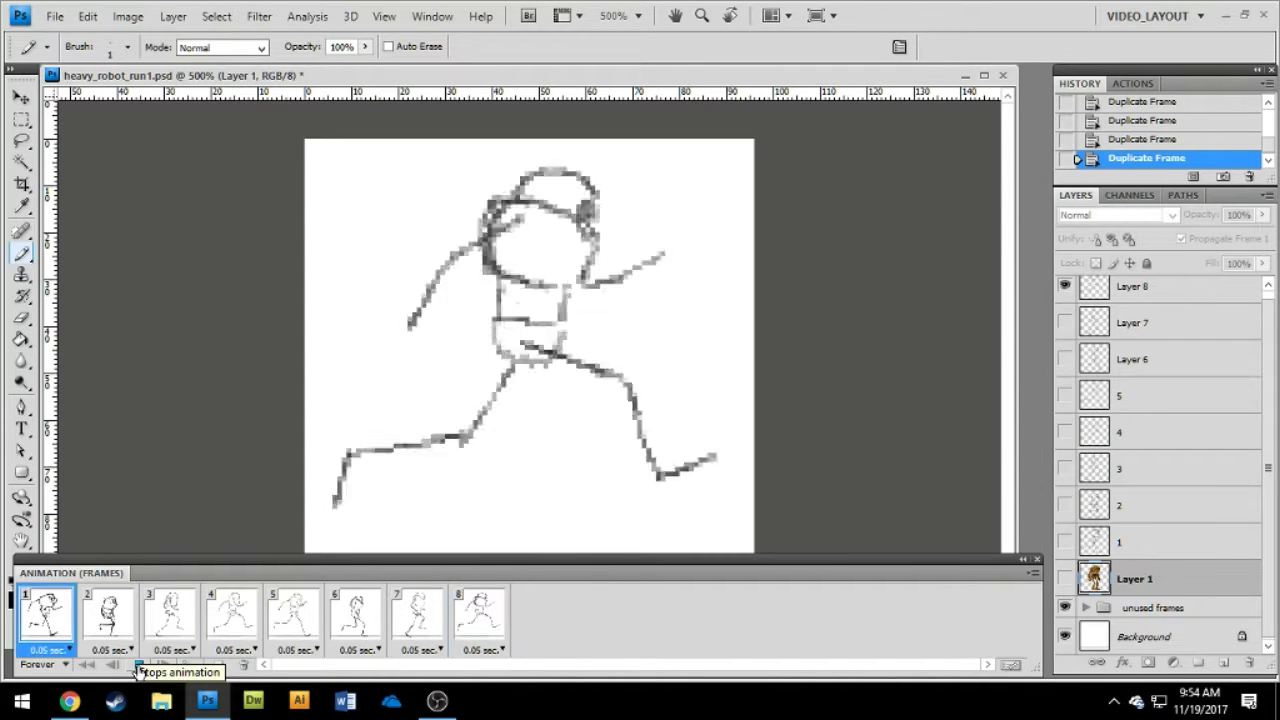
pyautogui.click(139, 665)
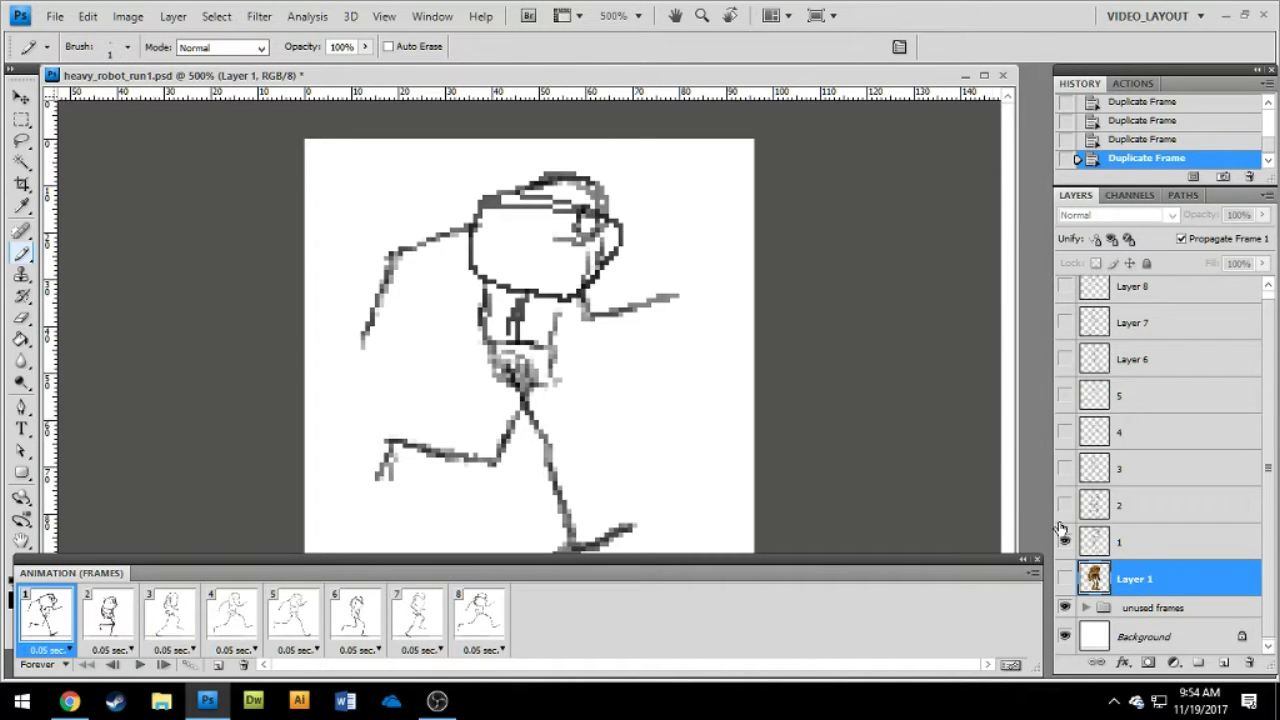
# Display the finished robot on Layer 1 without sketch layer 1, and close the animation timeline.
pyautogui.click(1064, 580)
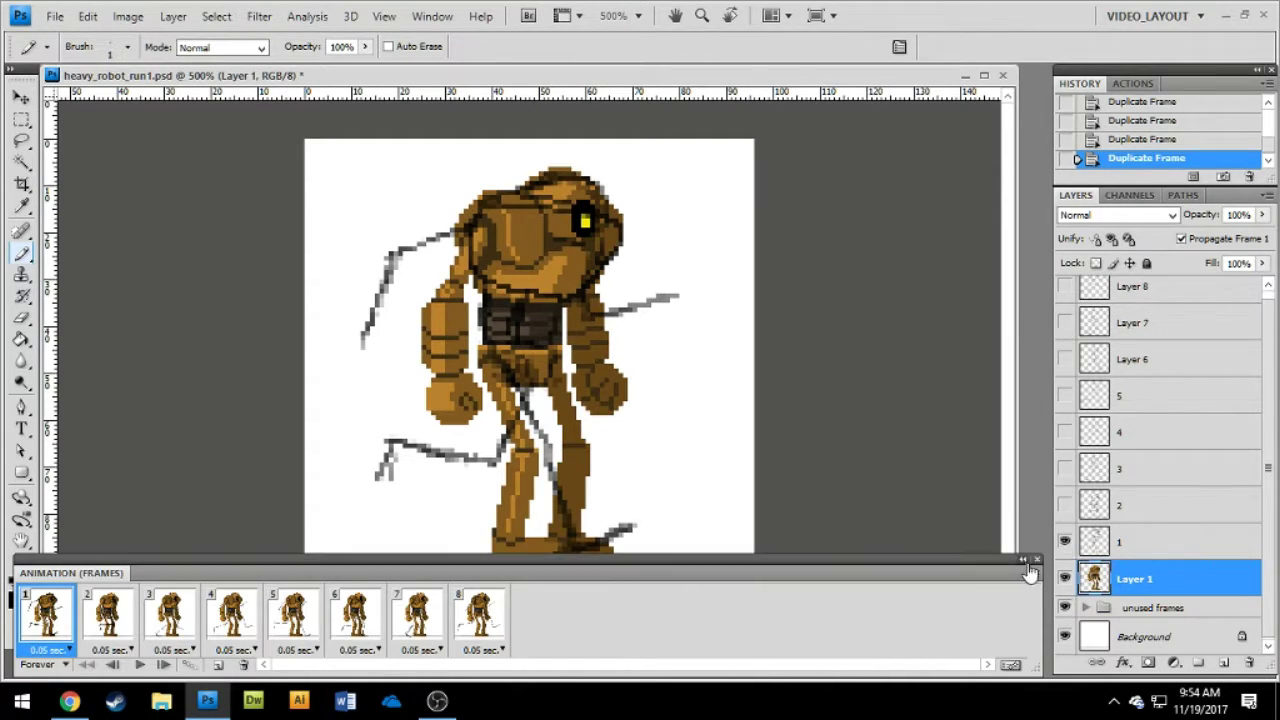
pyautogui.click(1037, 561)
pyautogui.click(1064, 542)
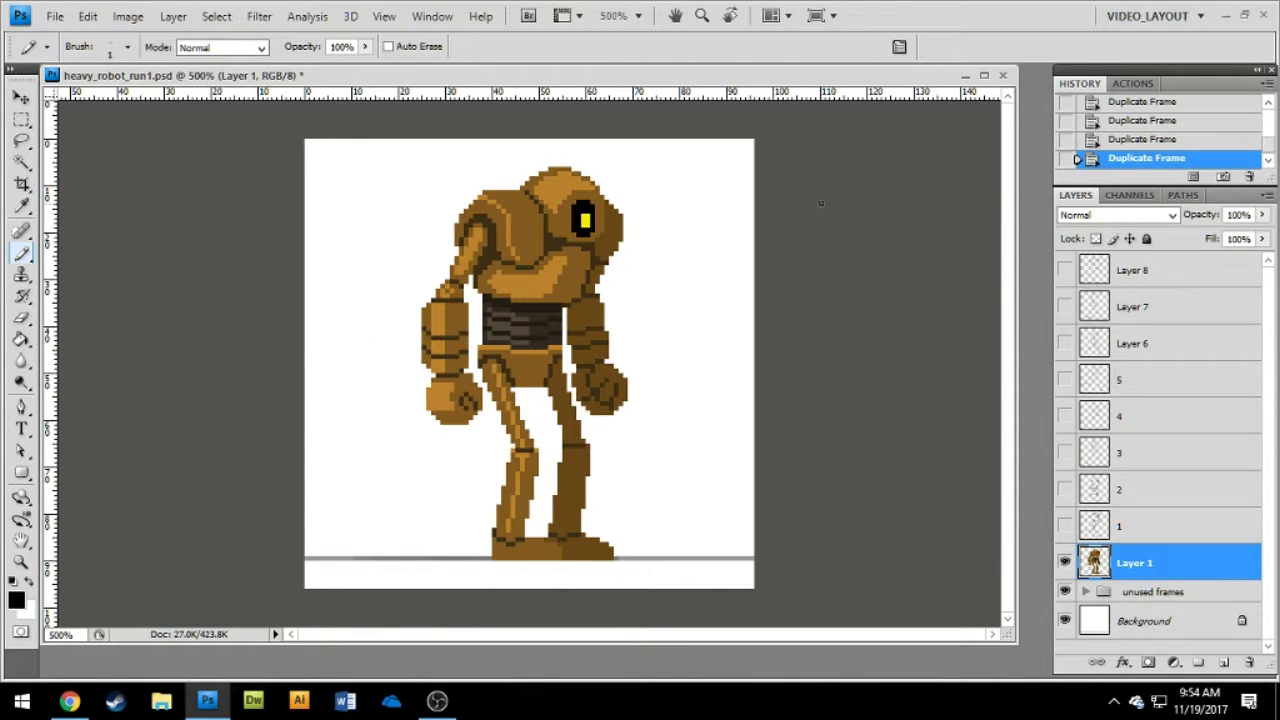
# Display the colour swatches and look through the existing swatch list.
pyautogui.click(432, 16)
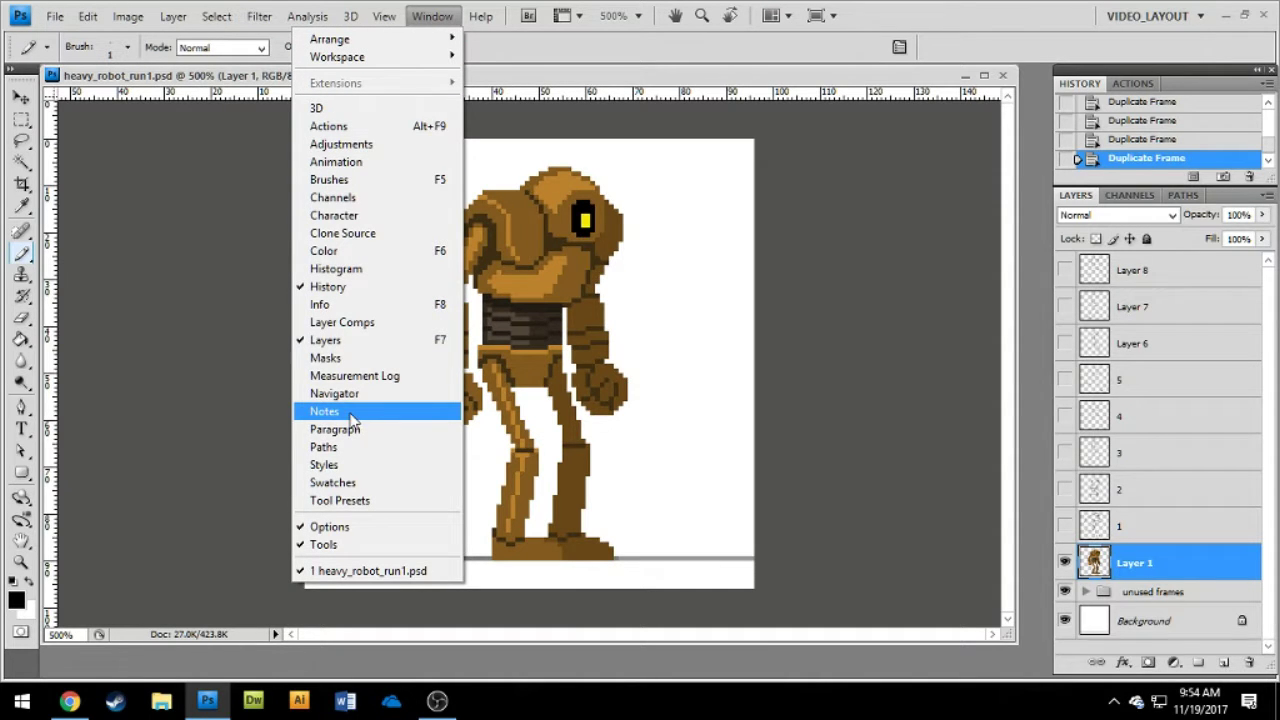
pyautogui.click(333, 482)
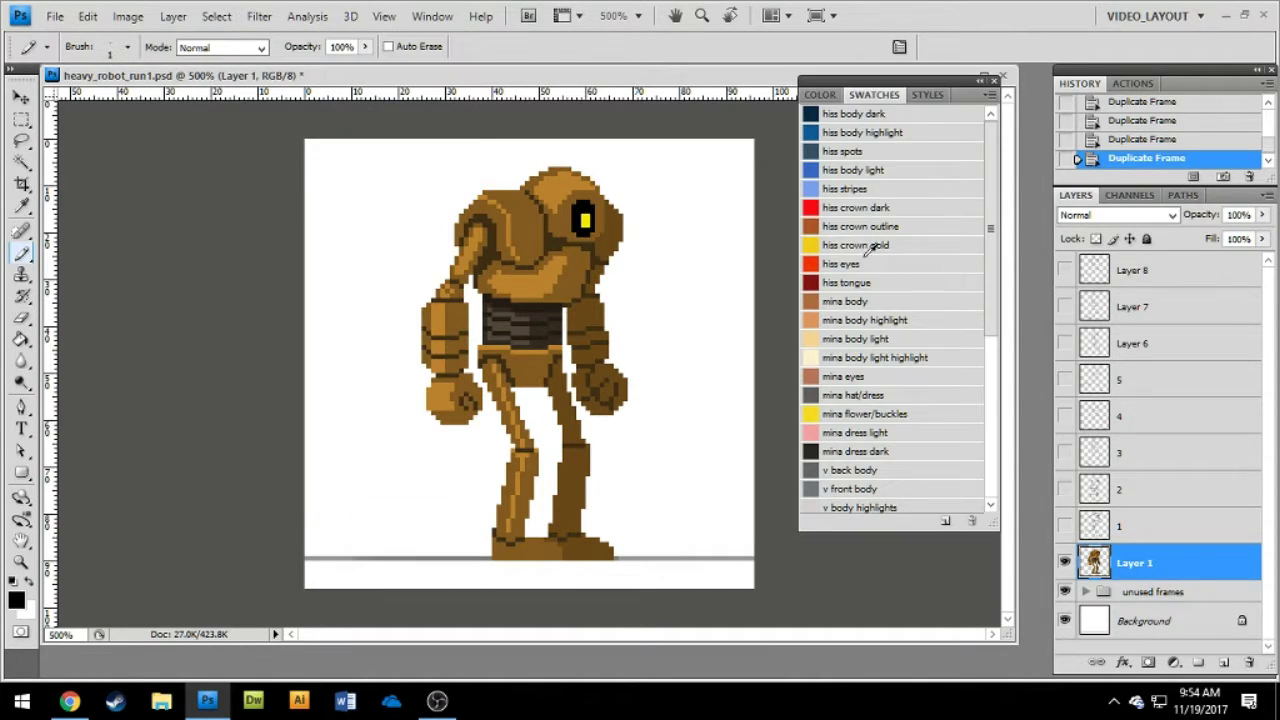
pyautogui.scroll(3, 890, 158)
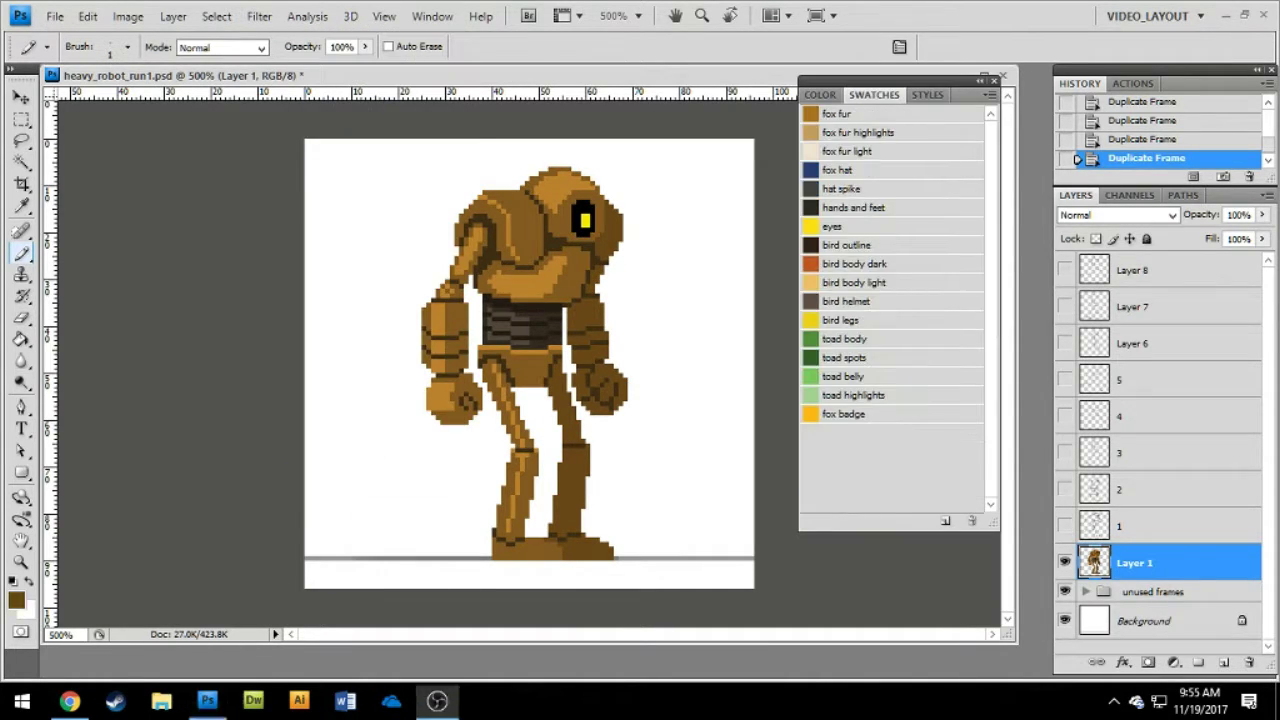
pyautogui.doubleClick(879, 82)
pyautogui.doubleClick(844, 84)
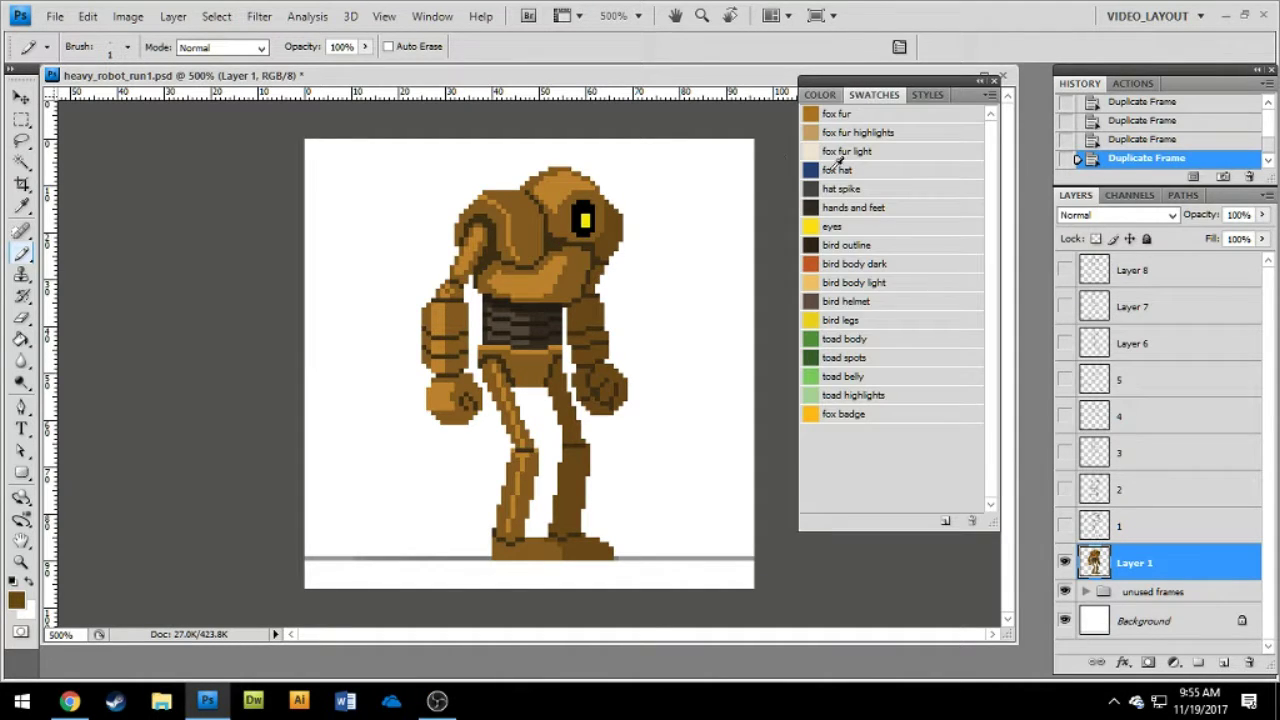
# Delete all existing swatches, from fox fur through fox badge, using the Preset Manager.
pyautogui.click(989, 95)
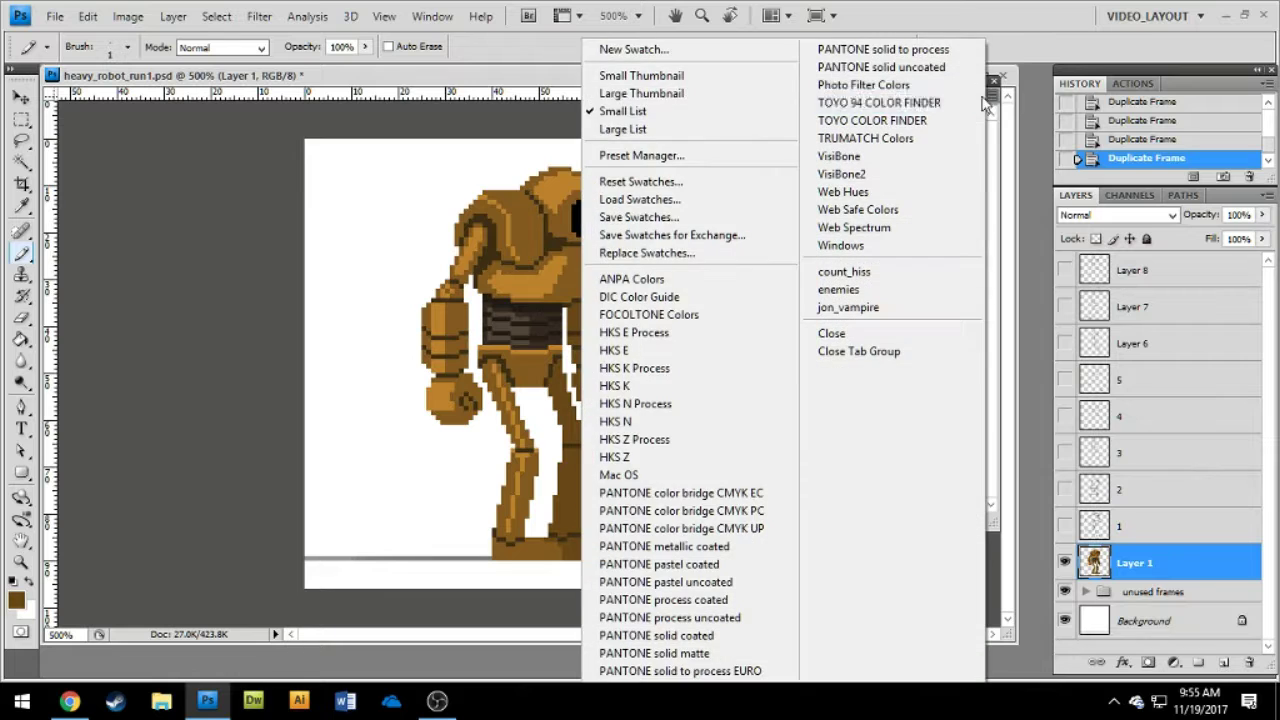
pyautogui.click(676, 156)
pyautogui.click(437, 170)
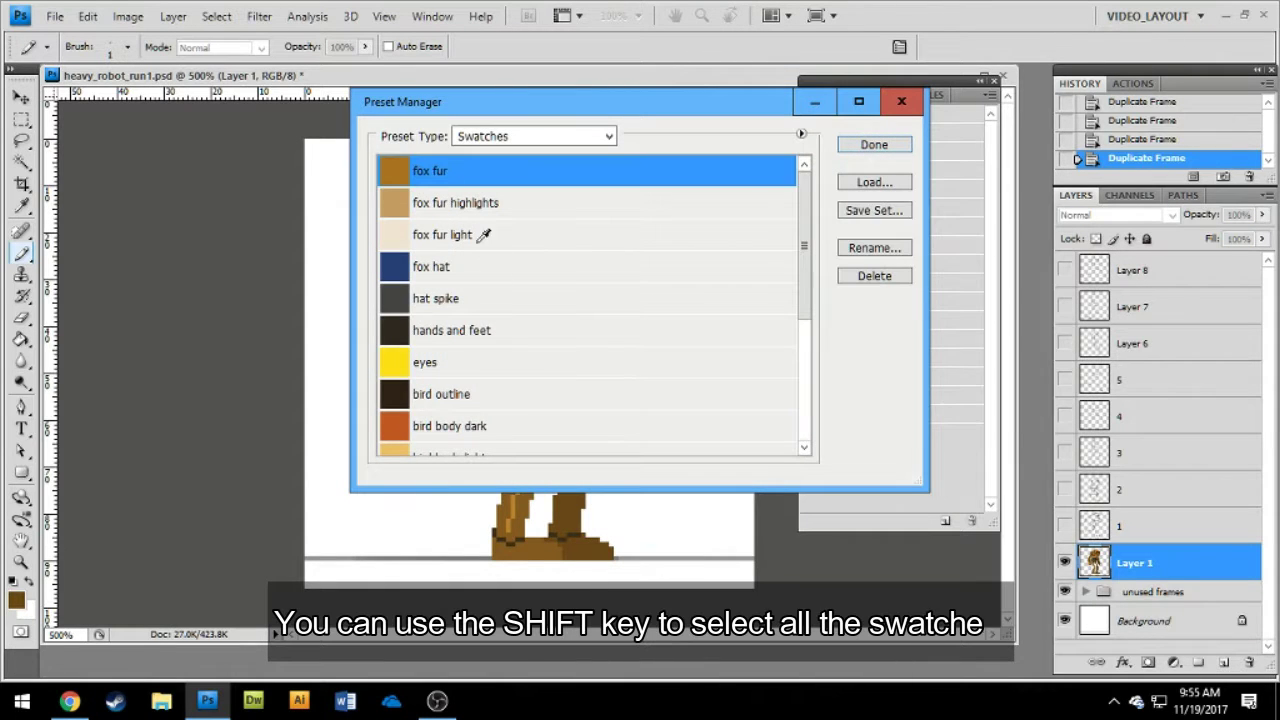
pyautogui.scroll(-6, 451, 300)
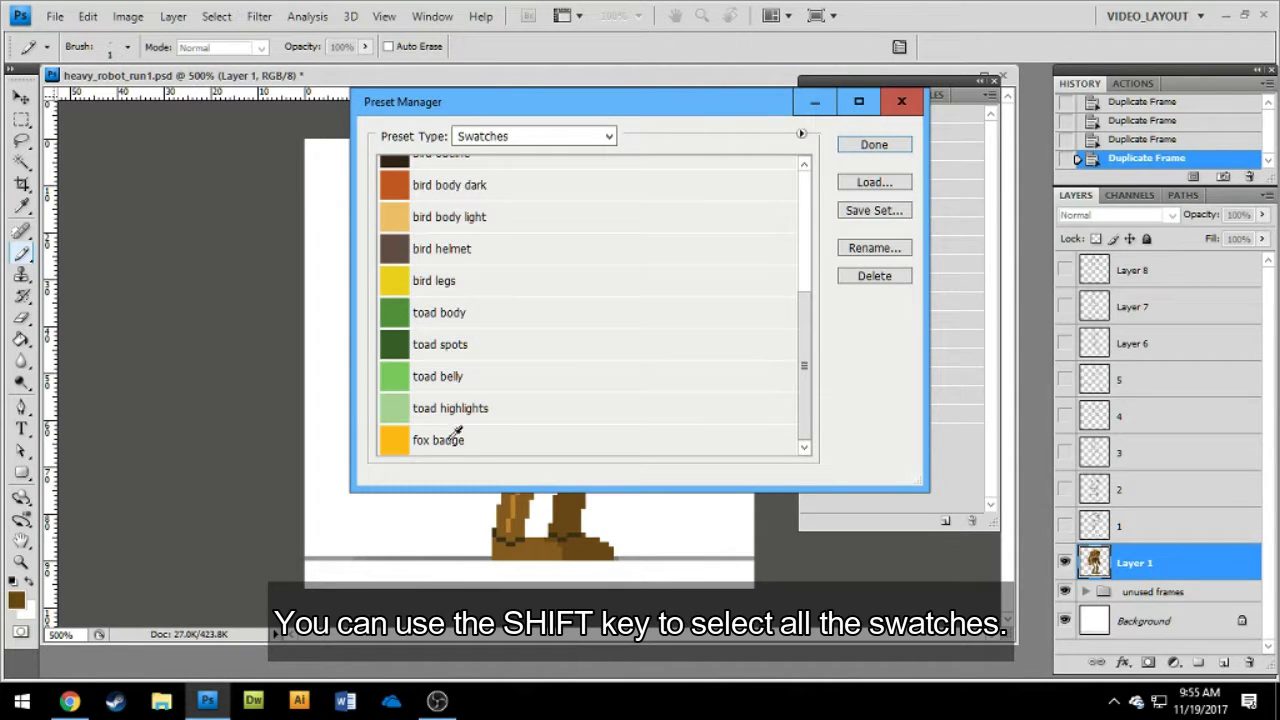
pyautogui.keyDown('shift'); pyautogui.click(593, 443); pyautogui.keyUp('shift')
pyautogui.click(880, 276)
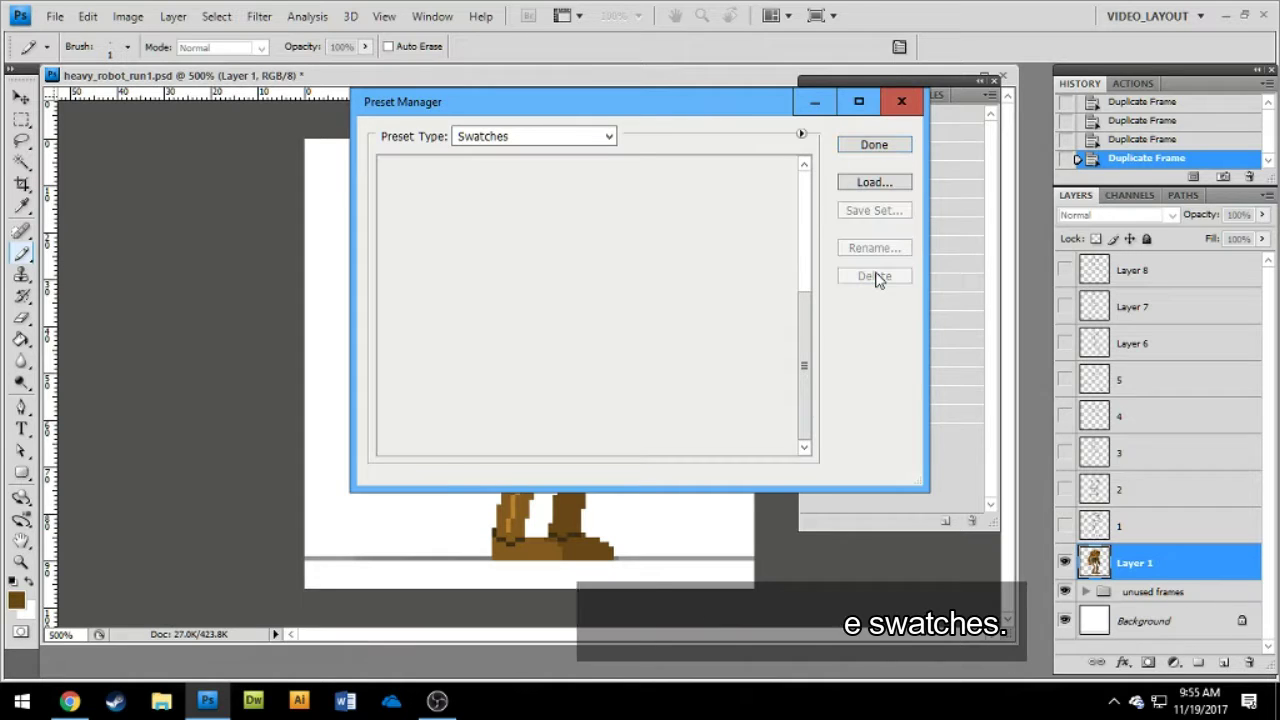
pyautogui.click(874, 145)
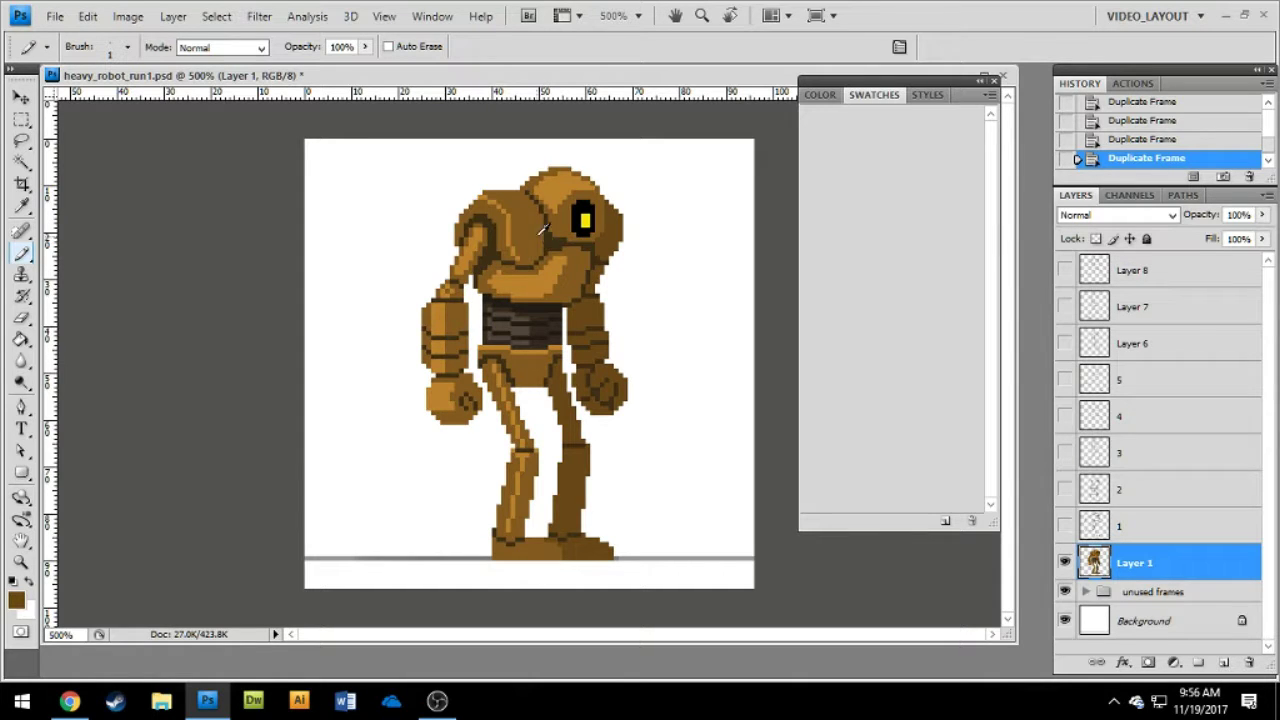
# Save the robot's main brown as swatch robot_body1 and its darker shading brown as robot_shadow1.
pyautogui.click(823, 126)
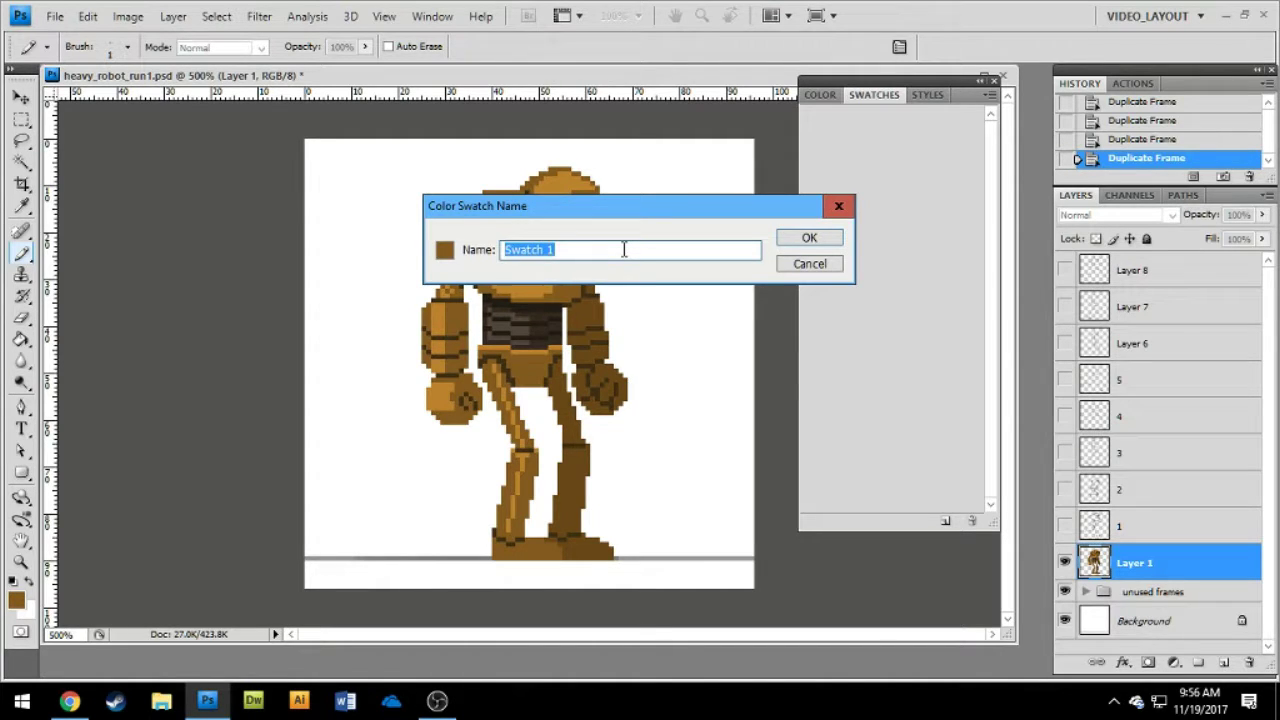
pyautogui.write('robot_body1')
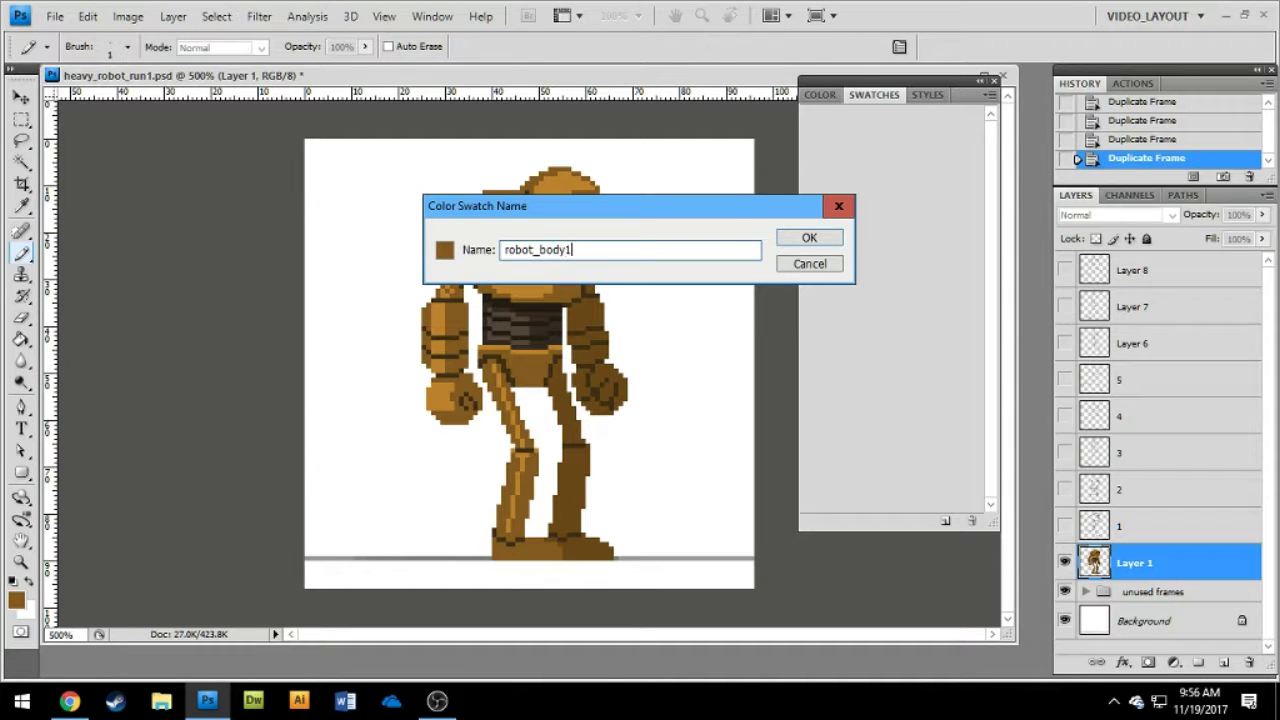
pyautogui.press('Return')
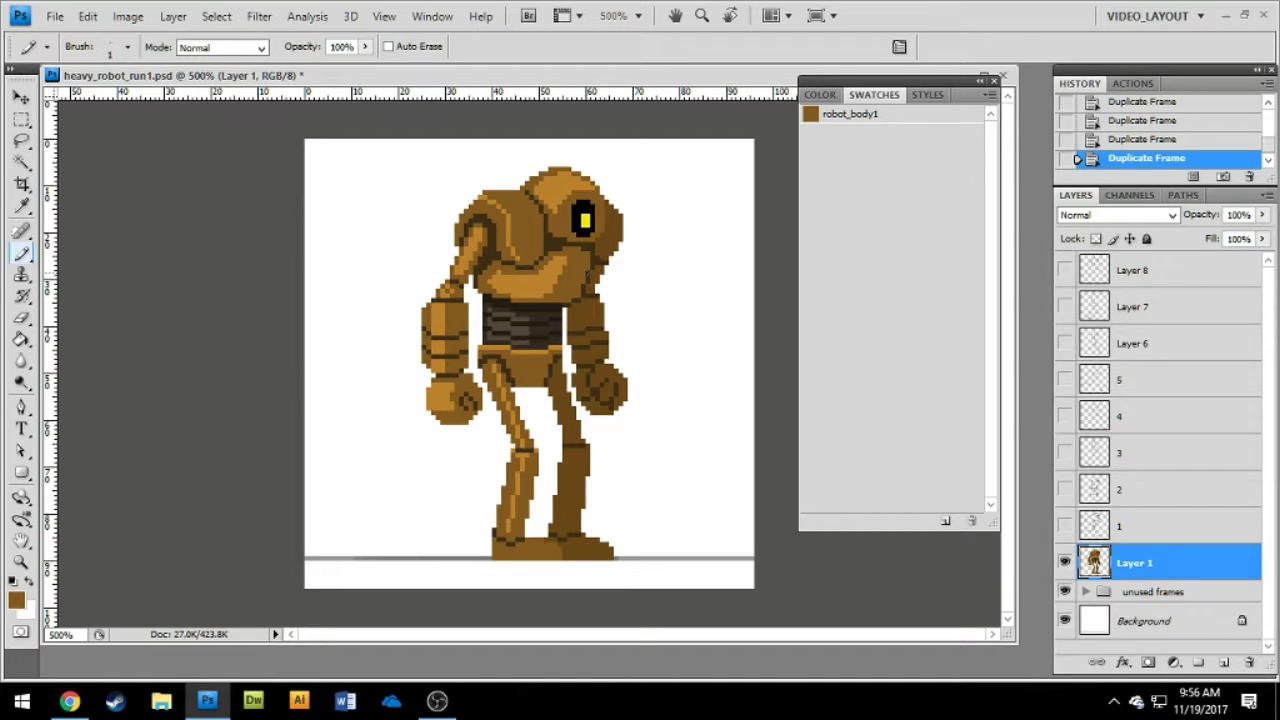
pyautogui.keyDown('alt'); pyautogui.click(594, 274); pyautogui.keyUp('alt')
pyautogui.click(856, 200)
pyautogui.write('robot_shadow1')
pyautogui.press('Return')
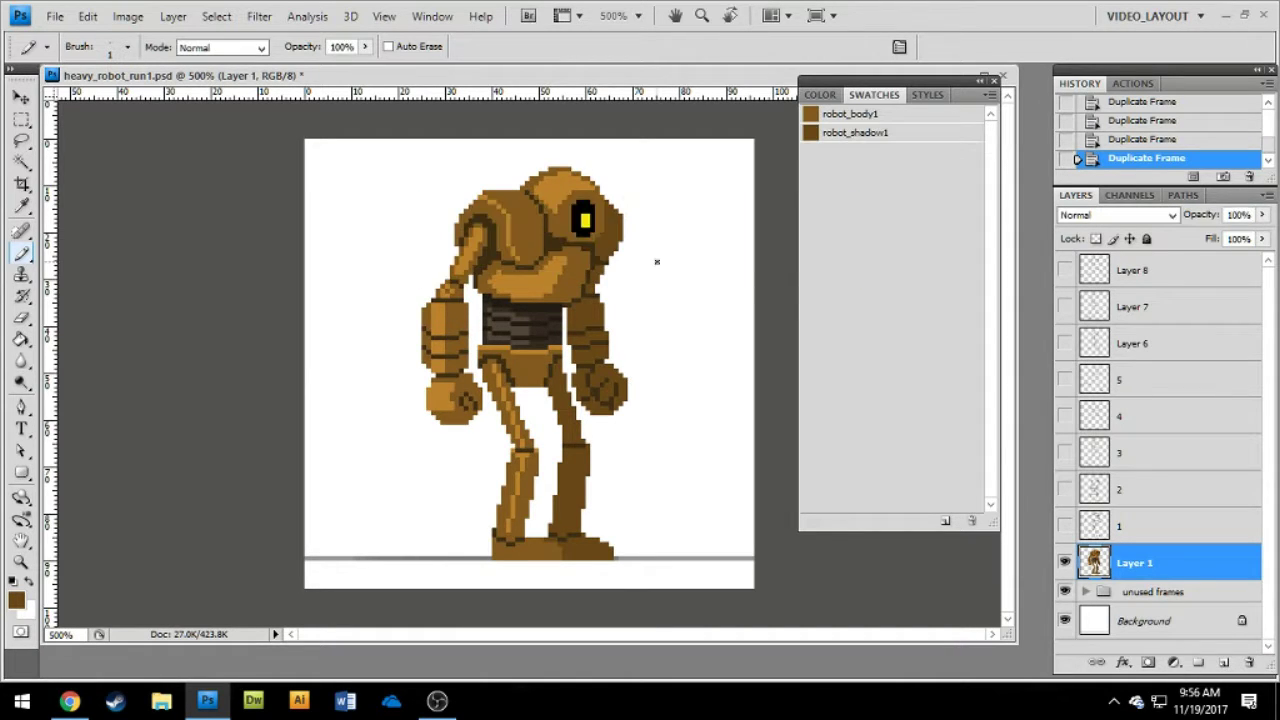
# Sample the robot's darkest line brown and its light brown, saving them as swatches robot_detail1 and robot_highlight1.
pyautogui.keyDown('alt'); pyautogui.click(546, 248); pyautogui.keyUp('alt')
pyautogui.click(872, 177)
pyautogui.write('robot_detail1')
pyautogui.press('Return')
pyautogui.keyDown('alt'); pyautogui.click(568, 264); pyautogui.keyUp('alt')
pyautogui.click(868, 207)
pyautogui.write('robot_highlight1')
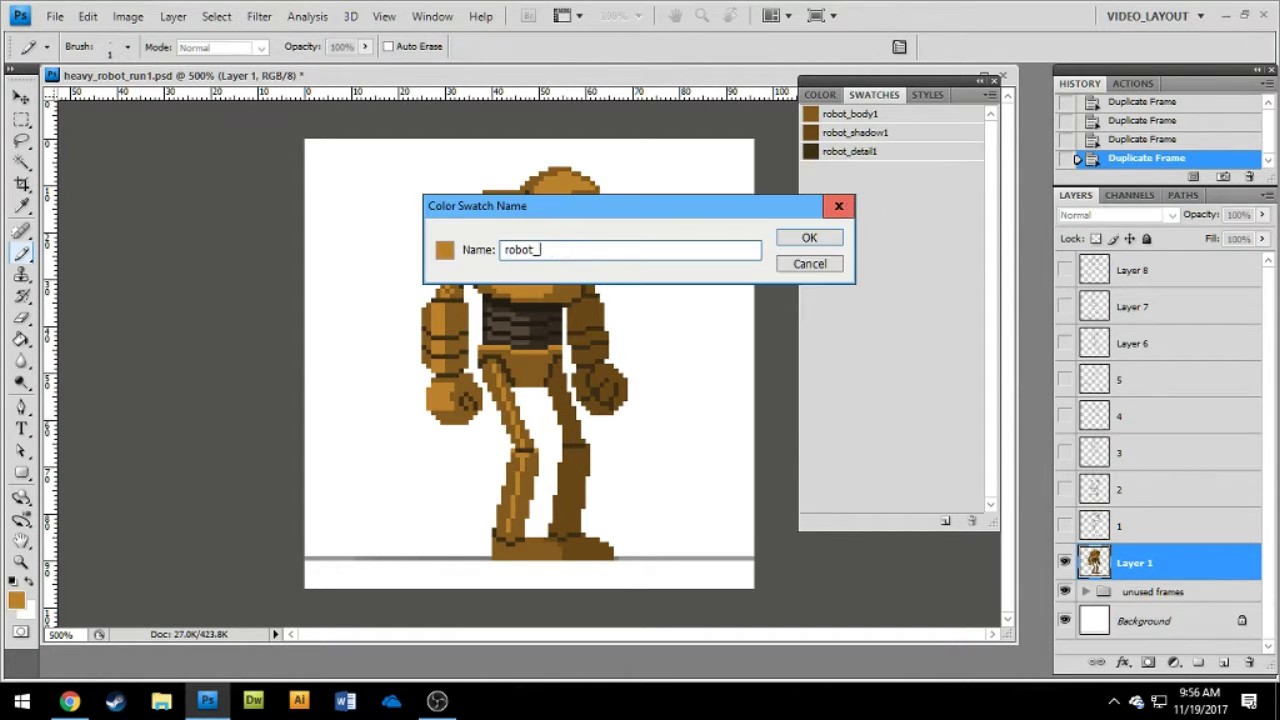
pyautogui.press('Return')
# Save the dark and lighter greys of the robot's midsection as swatches robot_torso1 and robot_torso_highlight1.
pyautogui.keyDown('alt'); pyautogui.click(548, 323); pyautogui.keyUp('alt')
pyautogui.click(874, 208)
pyautogui.write('robot_torso1')
pyautogui.press('Return')
pyautogui.click(876, 208)
pyautogui.write('robot_torso_highlight1')
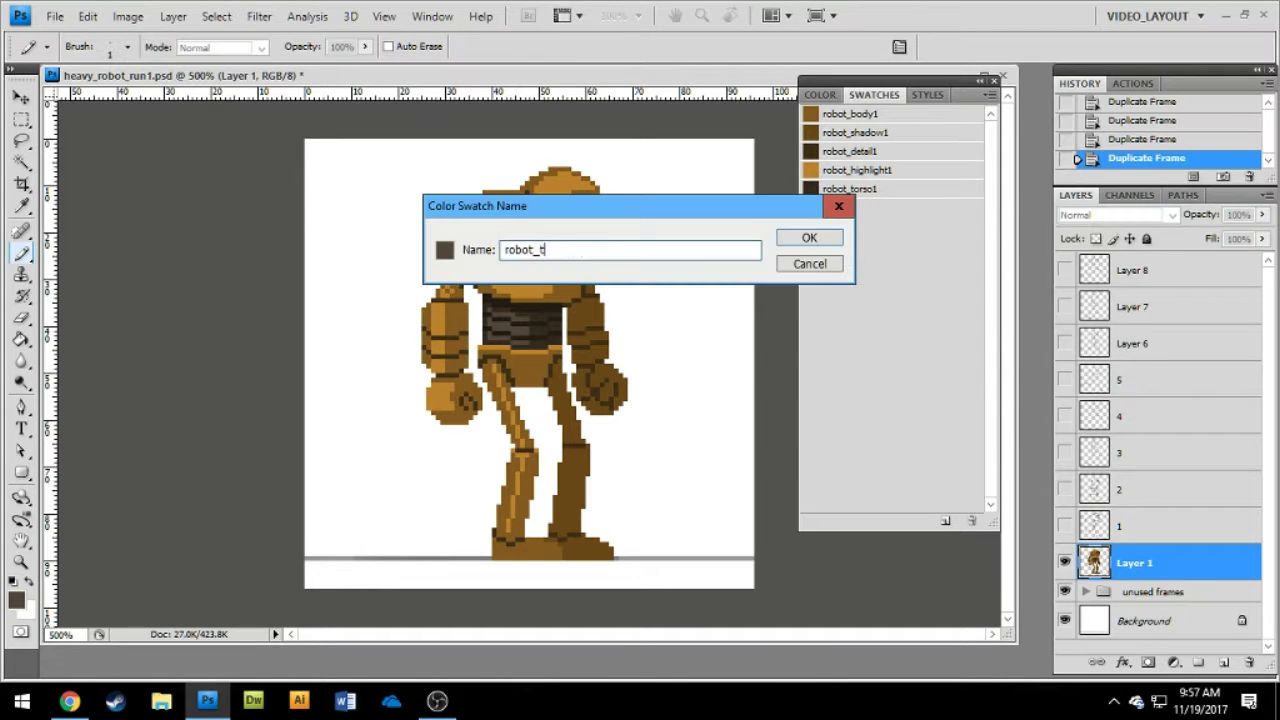
pyautogui.press('Return')
# Sample the midsection's darkest shade and the yellow eye, saving them as swatches robot_torso_shadow1 and robot_eye1.
pyautogui.keyDown('alt'); pyautogui.click(540, 330); pyautogui.keyUp('alt')
pyautogui.keyDown('alt'); pyautogui.click(546, 336); pyautogui.keyUp('alt')
pyautogui.click(848, 279)
pyautogui.write('robot_torso_shadow1')
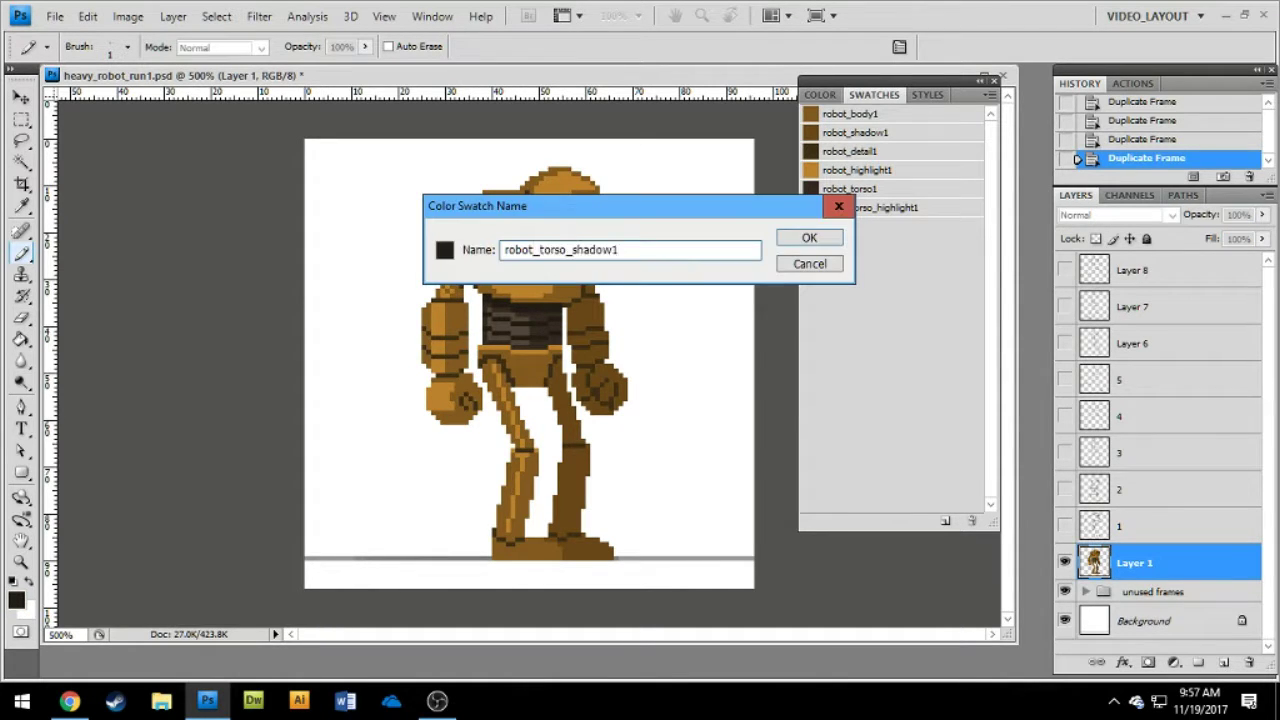
pyautogui.press('Return')
pyautogui.keyDown('alt'); pyautogui.click(586, 221); pyautogui.keyUp('alt')
pyautogui.click(850, 292)
pyautogui.write('robot_eye1')
pyautogui.press('Return')
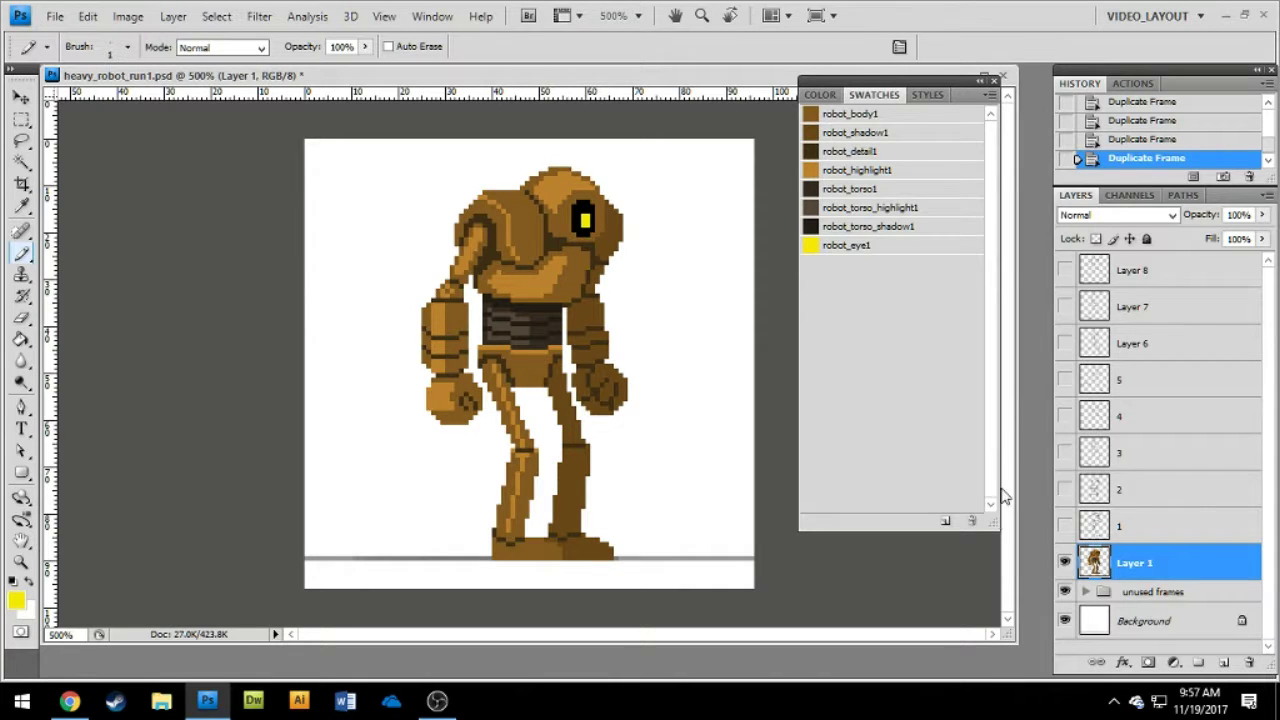
# Move the swatches clear of the canvas, and show sketch layer 1 with the Layer 1 robot hidden.
pyautogui.click(898, 100)
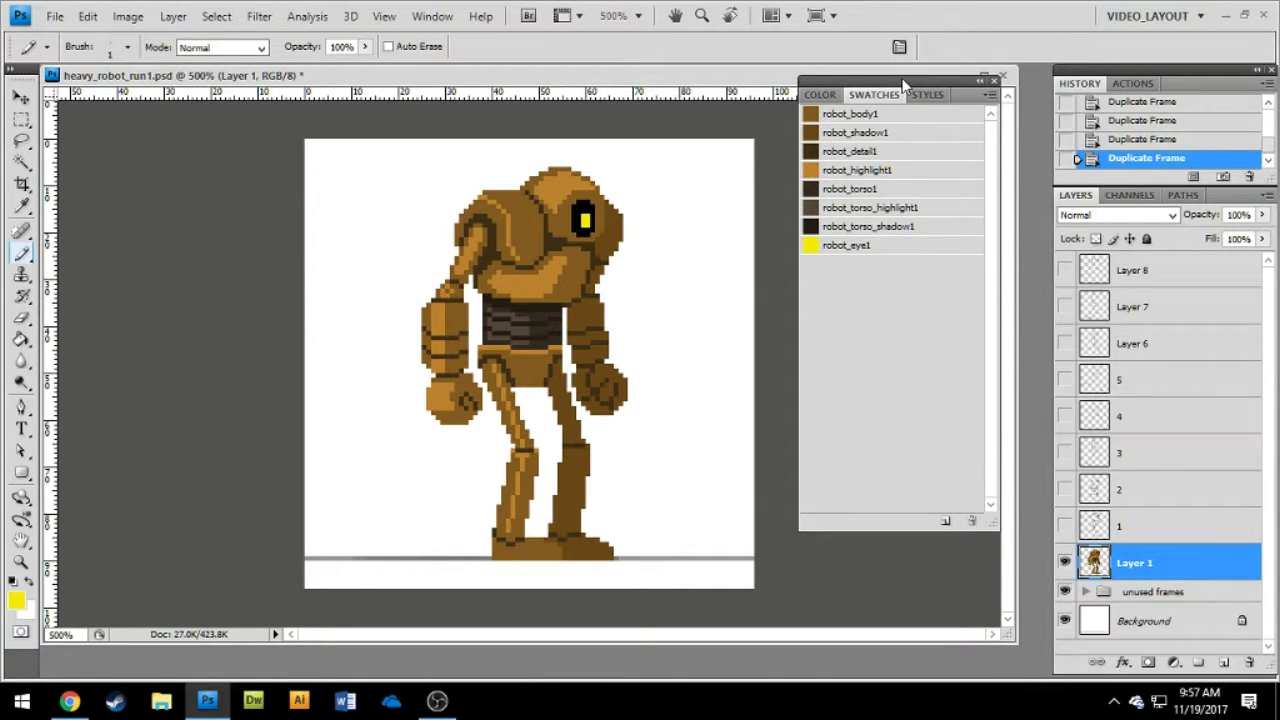
pyautogui.moveTo(907, 82); pyautogui.dragTo(1279, 222)
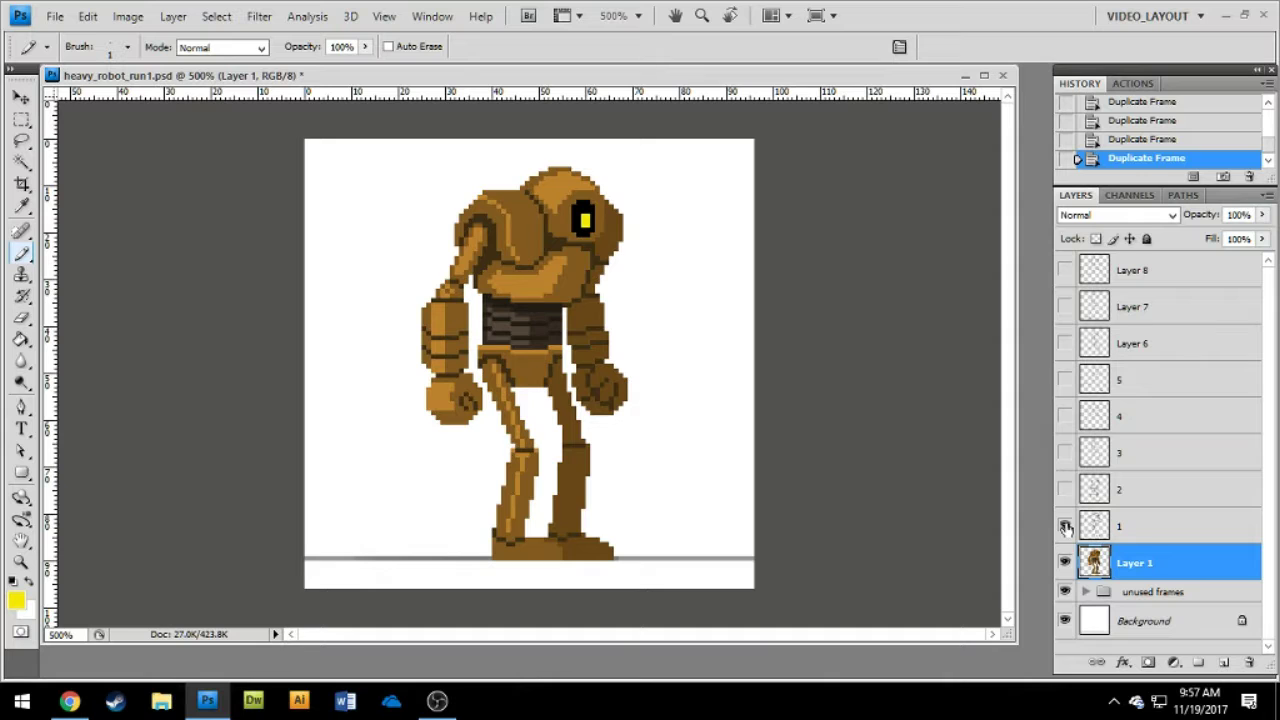
pyautogui.click(1066, 527)
pyautogui.click(1066, 527)
pyautogui.click(1066, 563)
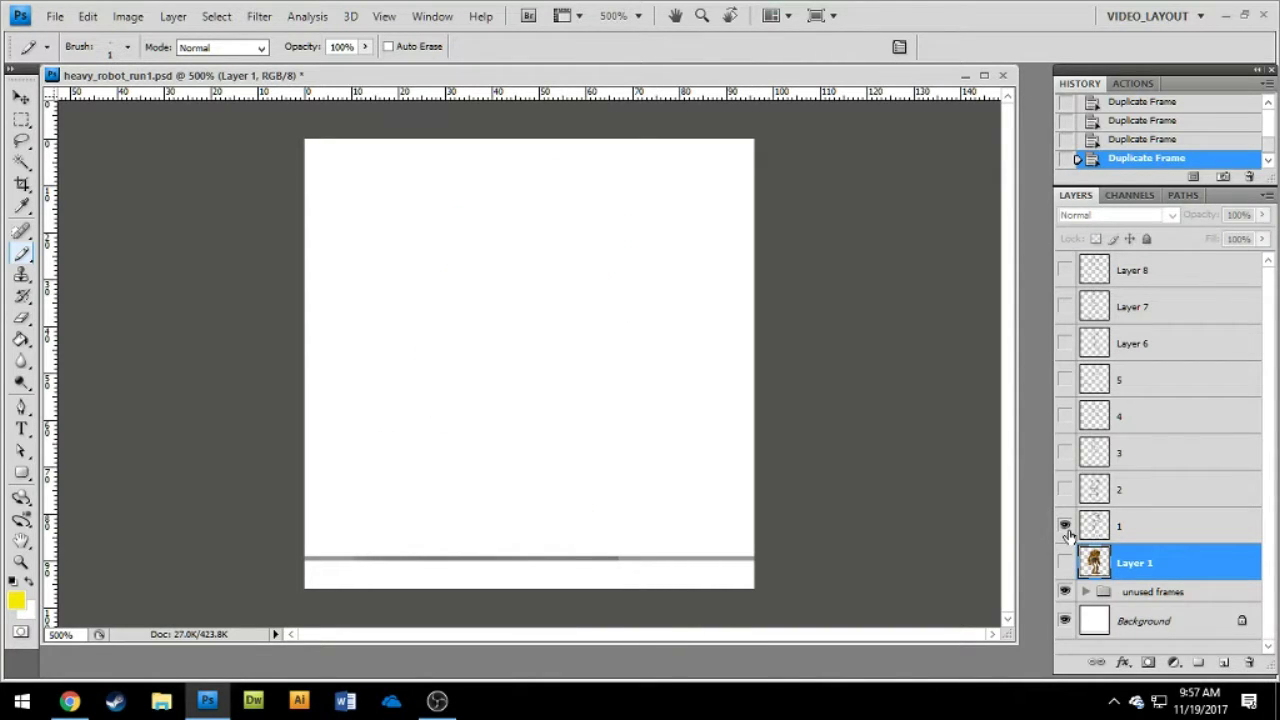
pyautogui.click(1066, 527)
# Create a new layer and place it directly beneath sketch layer 1.
pyautogui.click(1157, 532)
pyautogui.click(1224, 664)
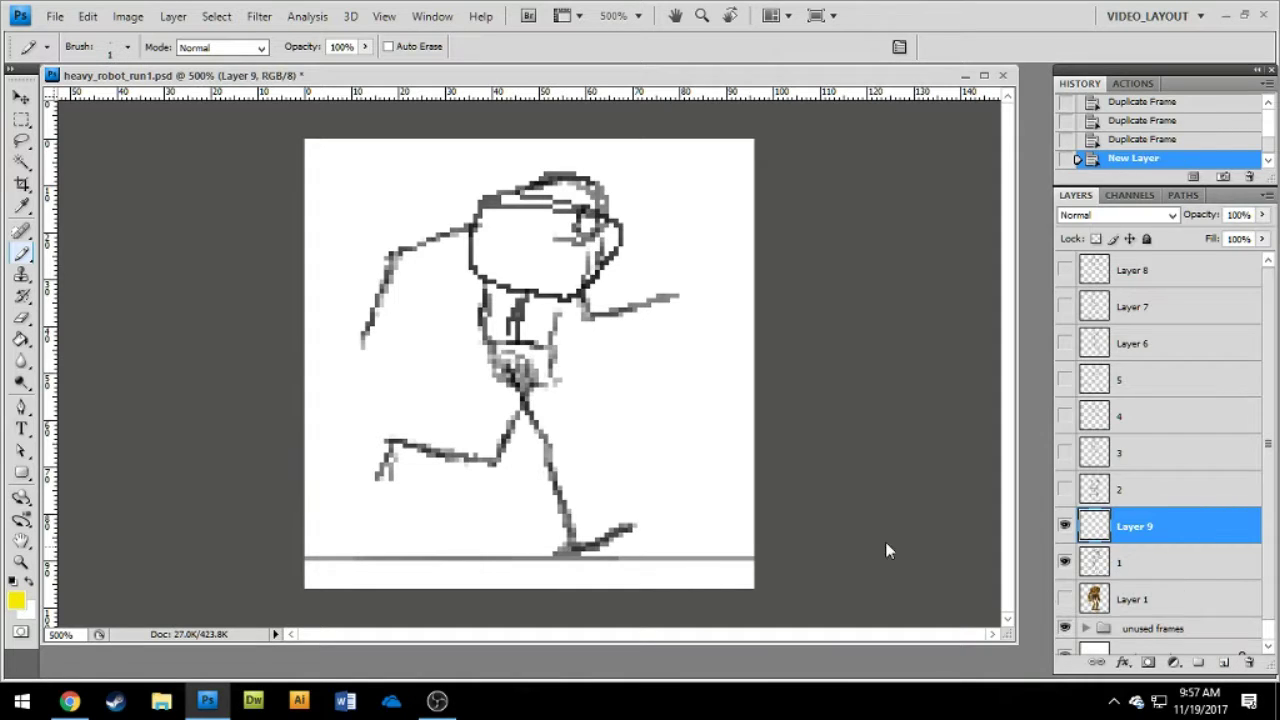
pyautogui.moveTo(1135, 543); pyautogui.dragTo(1150, 585)
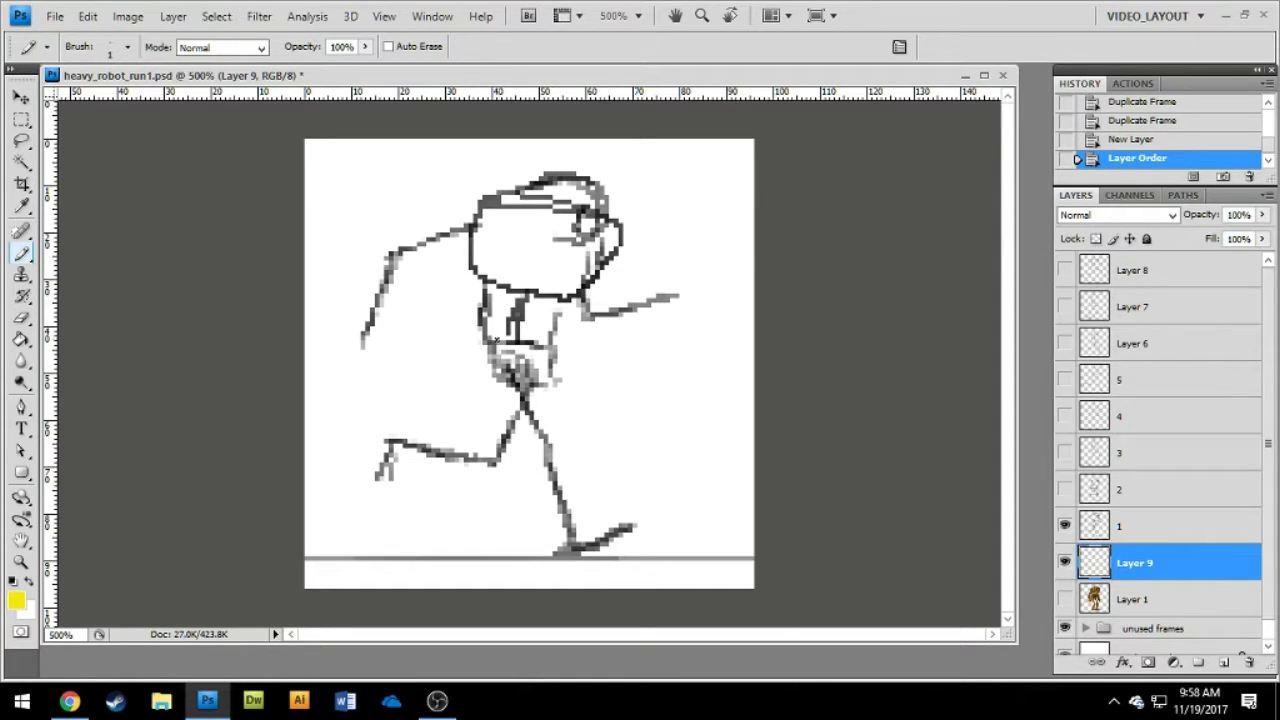
# Set the Pencil brush to a 4 px diameter and choose the robot_body1 brown as the painting colour.
pyautogui.rightClick(527, 274)
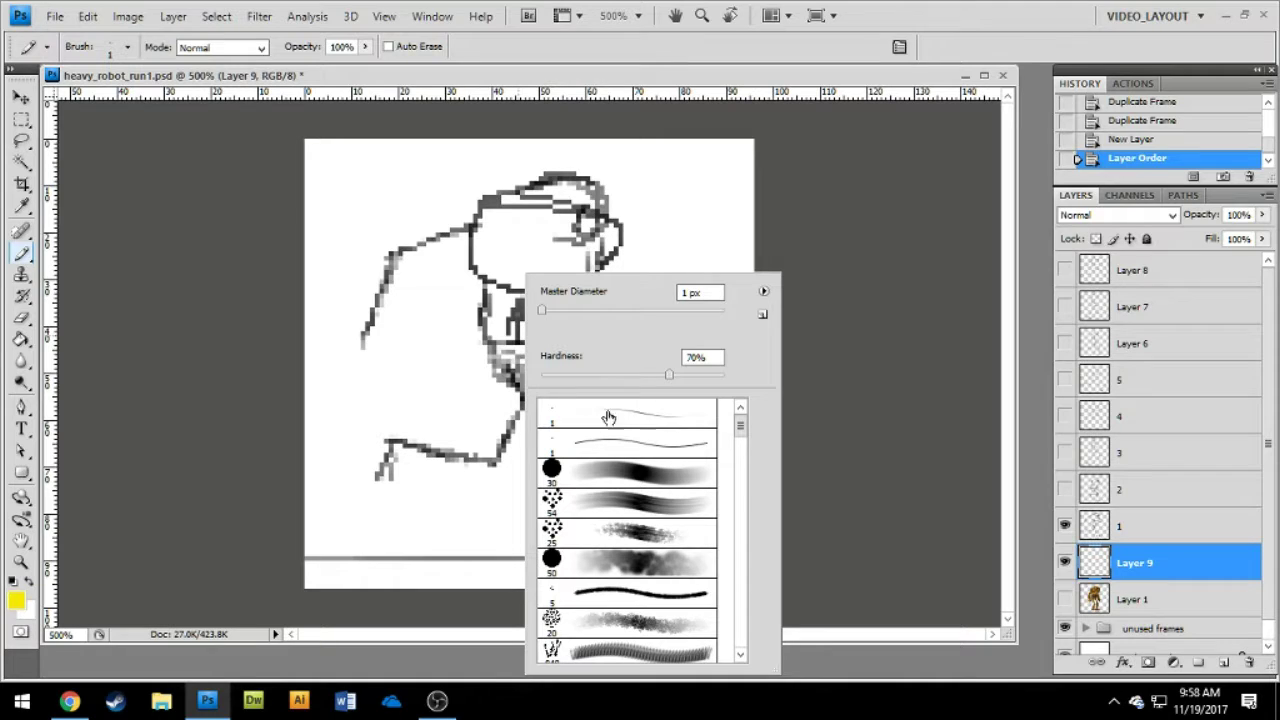
pyautogui.click(625, 447)
pyautogui.doubleClick(716, 292)
pyautogui.write('4')
pyautogui.click(258, 497)
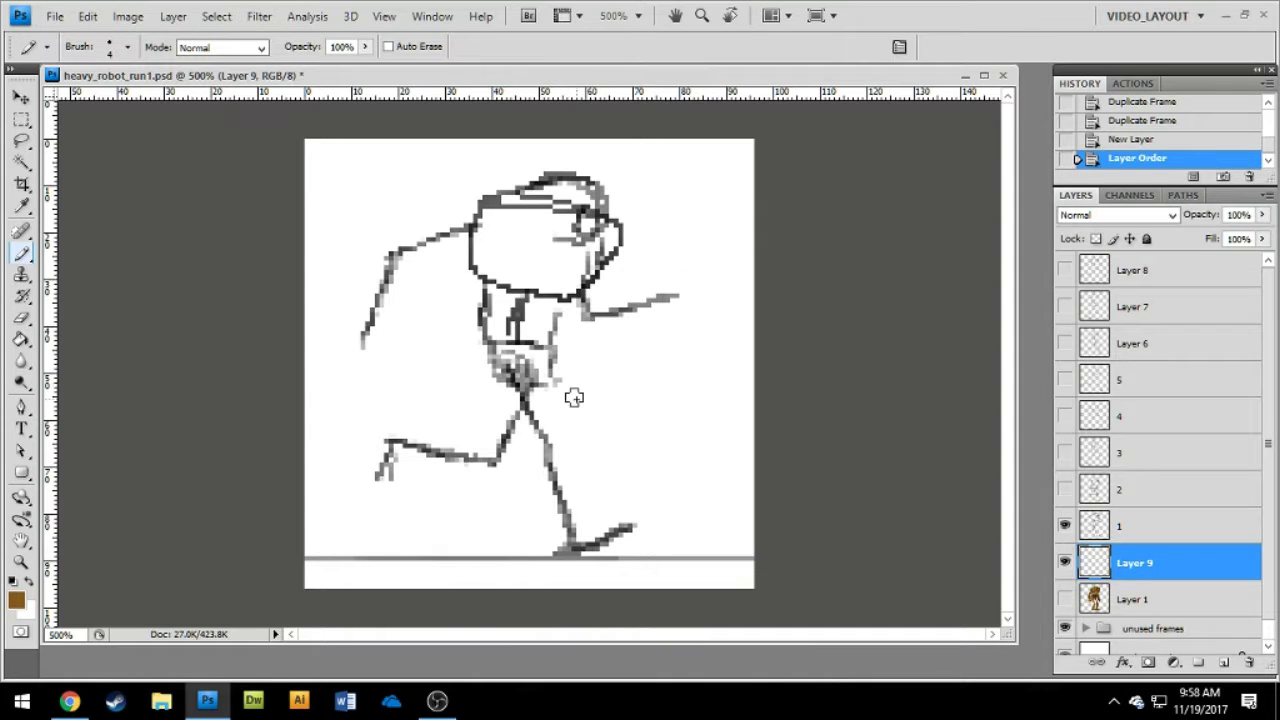
# Check the Layer 1 robot as reference, and block in the pelvis and front thigh in brown on Layer 9.
pyautogui.click(1065, 600)
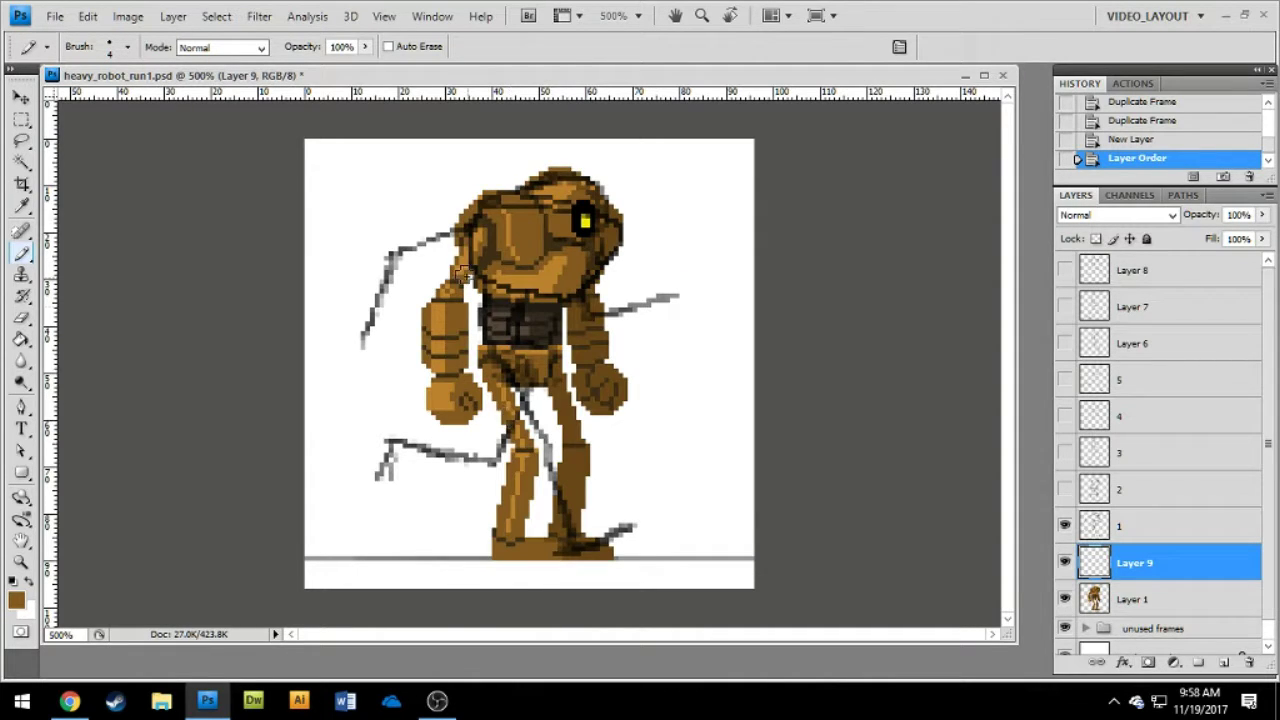
pyautogui.click(1065, 599)
pyautogui.moveTo(497, 350)
pyautogui.mouseDown()
pyautogui.moveTo(540, 356)
pyautogui.moveTo(500, 376)
pyautogui.moveTo(545, 360)
pyautogui.moveTo(511, 372)
pyautogui.mouseUp()
pyautogui.click(511, 378)
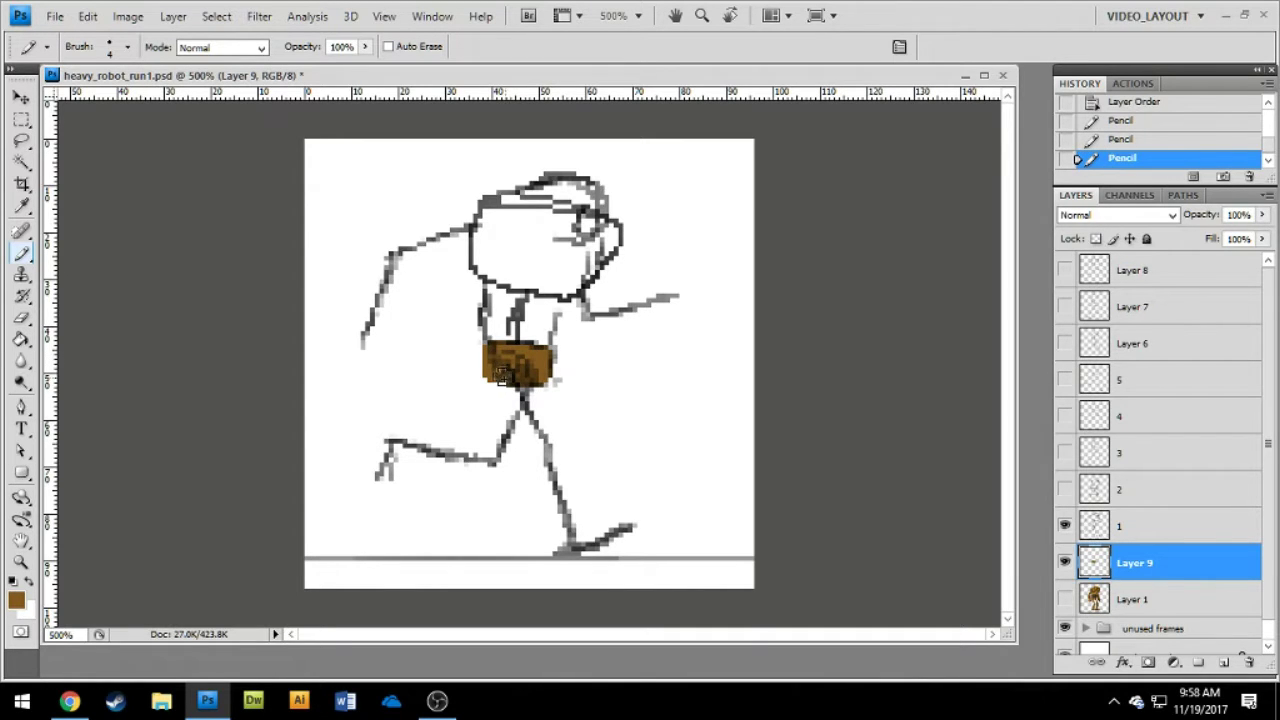
pyautogui.keyDown('shift'); pyautogui.click(544, 446); pyautogui.keyUp('shift')
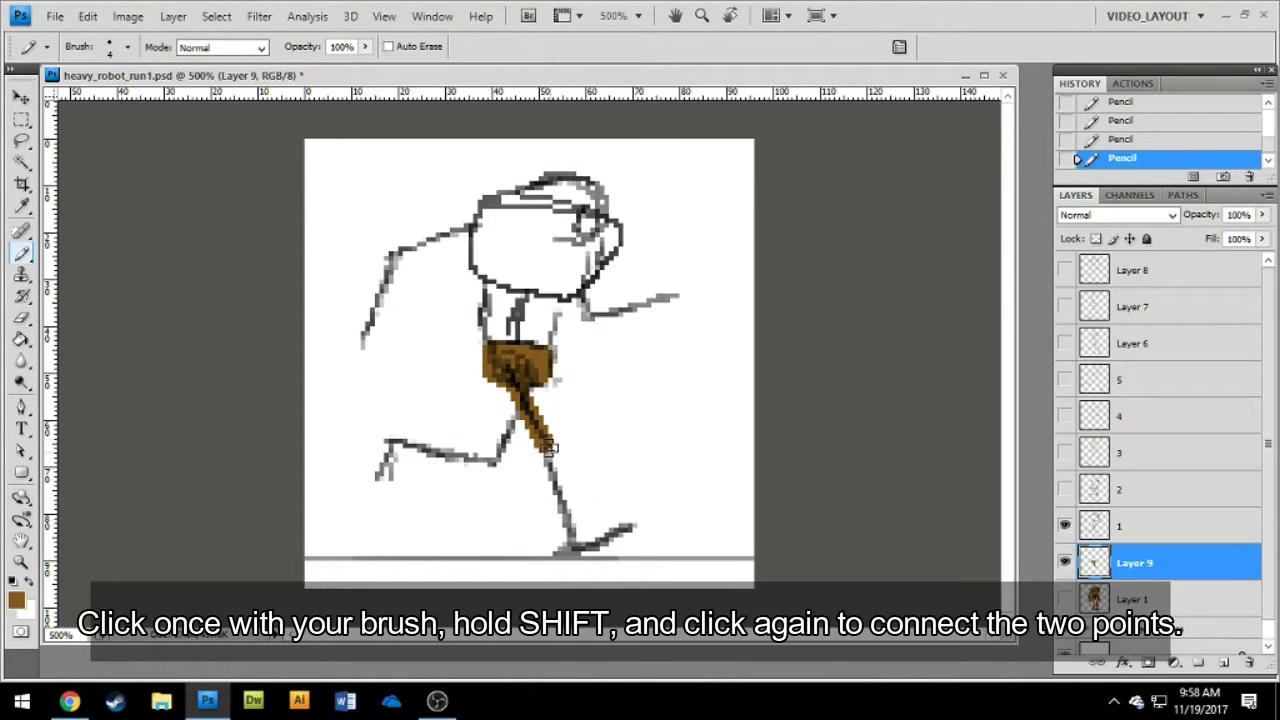
# Block in the robot's upper body, head and rear upper arm in brown, following the sketch on layer 1.
pyautogui.click(474, 262)
pyautogui.keyDown('shift'); pyautogui.click(565, 290); pyautogui.keyUp('shift')
pyautogui.moveTo(478, 263)
pyautogui.mouseDown()
pyautogui.moveTo(489, 208)
pyautogui.moveTo(540, 208)
pyautogui.moveTo(609, 237)
pyautogui.moveTo(490, 262)
pyautogui.moveTo(581, 241)
pyautogui.moveTo(582, 190)
pyautogui.mouseUp()
pyautogui.click(476, 226)
pyautogui.keyDown('shift'); pyautogui.click(398, 250); pyautogui.keyUp('shift')
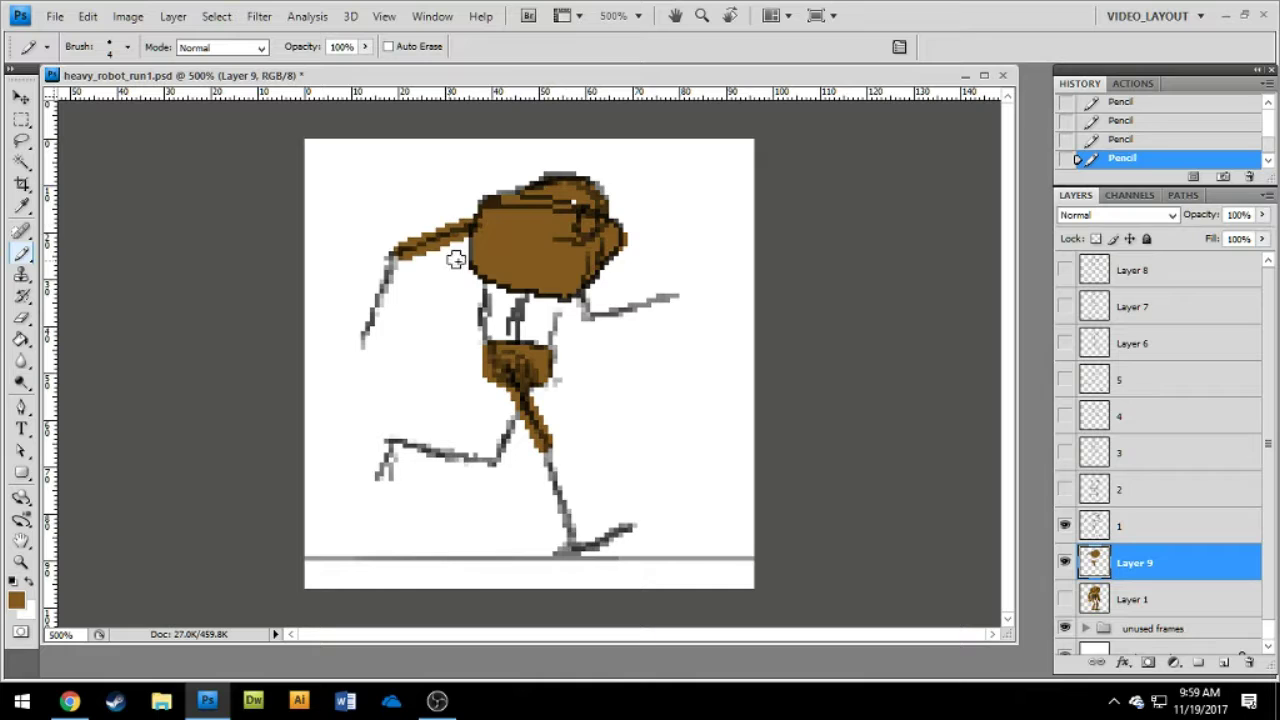
# Block in the front upper arm, waist and rear thigh in brown on Layer 9, using the Layer 1 robot as reference.
pyautogui.moveTo(587, 312); pyautogui.dragTo(581, 292)
pyautogui.click(1065, 600)
pyautogui.click(1065, 600)
pyautogui.moveTo(488, 353)
pyautogui.mouseDown()
pyautogui.moveTo(502, 284)
pyautogui.moveTo(522, 338)
pyautogui.moveTo(552, 304)
pyautogui.moveTo(545, 359)
pyautogui.moveTo(534, 379)
pyautogui.moveTo(522, 371)
pyautogui.moveTo(496, 459)
pyautogui.moveTo(387, 442)
pyautogui.mouseUp()
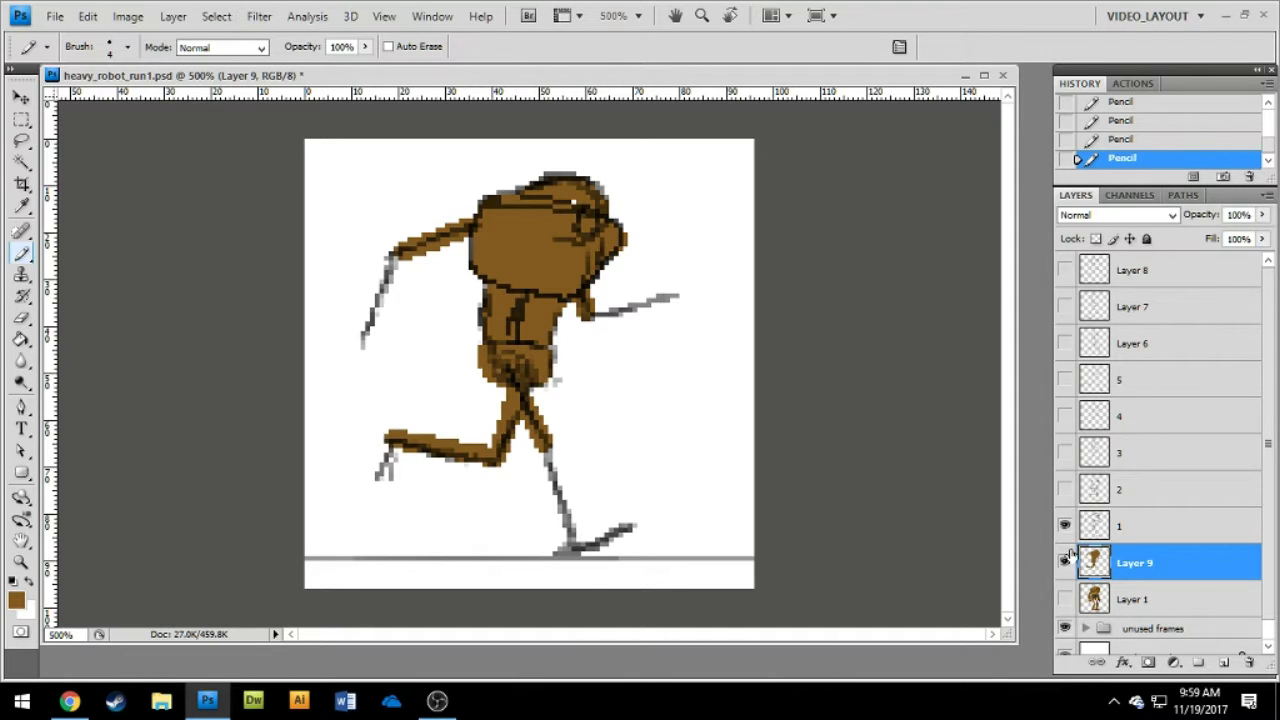
# Set the Pencil brush to 6 px and block in the thicker lower legs and both forearms in brown.
pyautogui.rightClick(577, 431)
pyautogui.write('6')
pyautogui.press('Return')
pyautogui.moveTo(486, 459); pyautogui.dragTo(400, 438)
pyautogui.moveTo(546, 458); pyautogui.dragTo(572, 543)
pyautogui.click(1065, 599)
pyautogui.click(1065, 599)
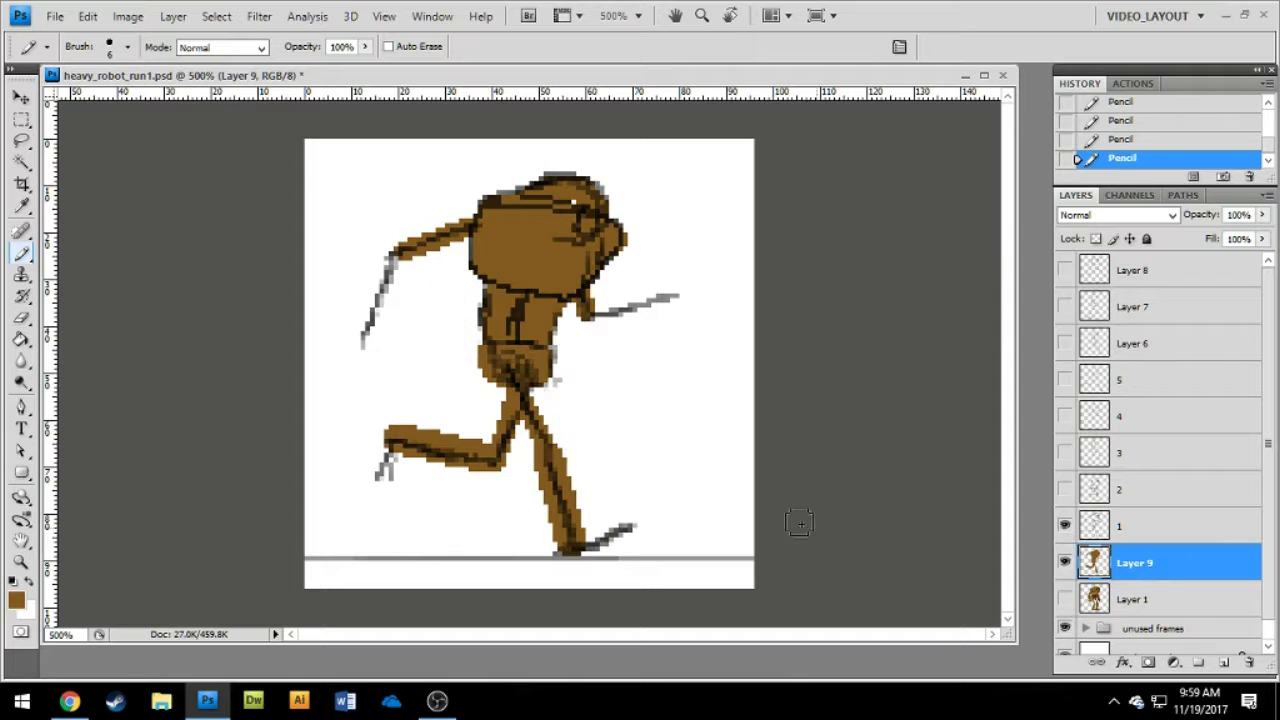
pyautogui.moveTo(371, 323); pyautogui.dragTo(397, 258)
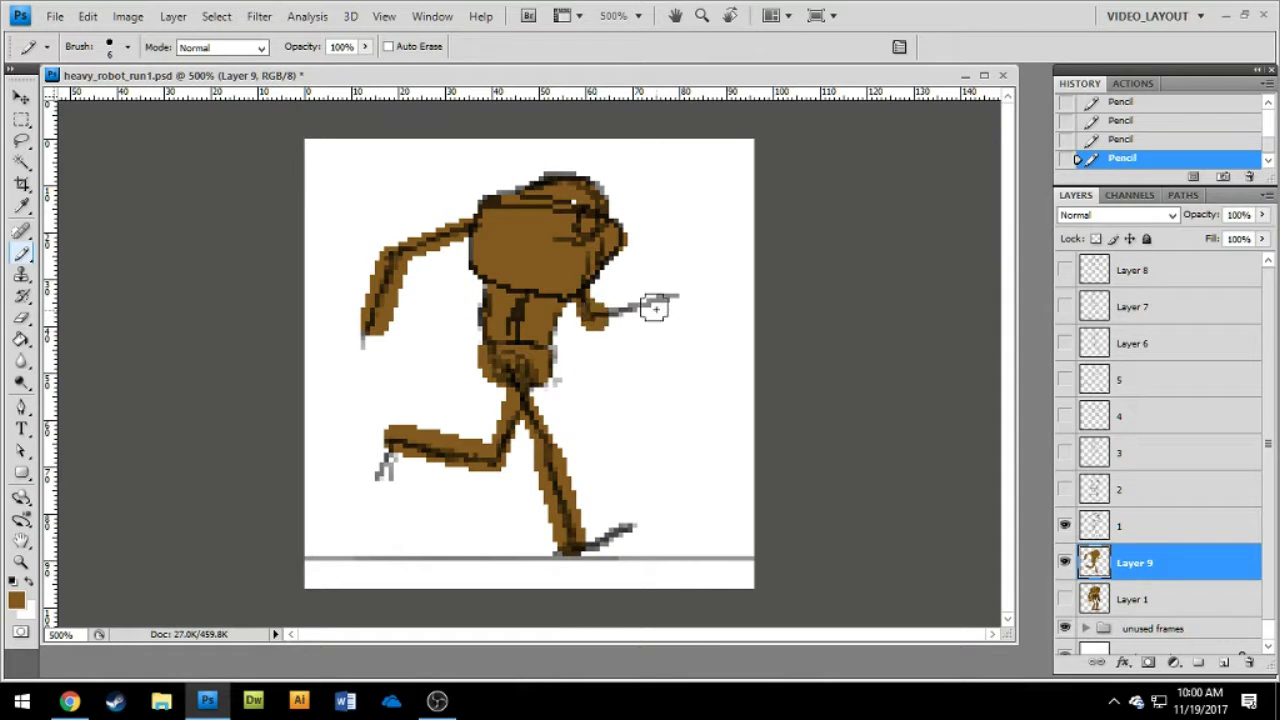
# Set the Pencil brush to 12 px and stamp a round fist at the end of each forearm, with Layer 1 shown for size.
pyautogui.press(']')
pyautogui.press(']')
pyautogui.press(']')
pyautogui.rightClick(466, 337)
pyautogui.click(1065, 600)
pyautogui.rightClick(456, 397)
pyautogui.write('12')
pyautogui.press('Return')
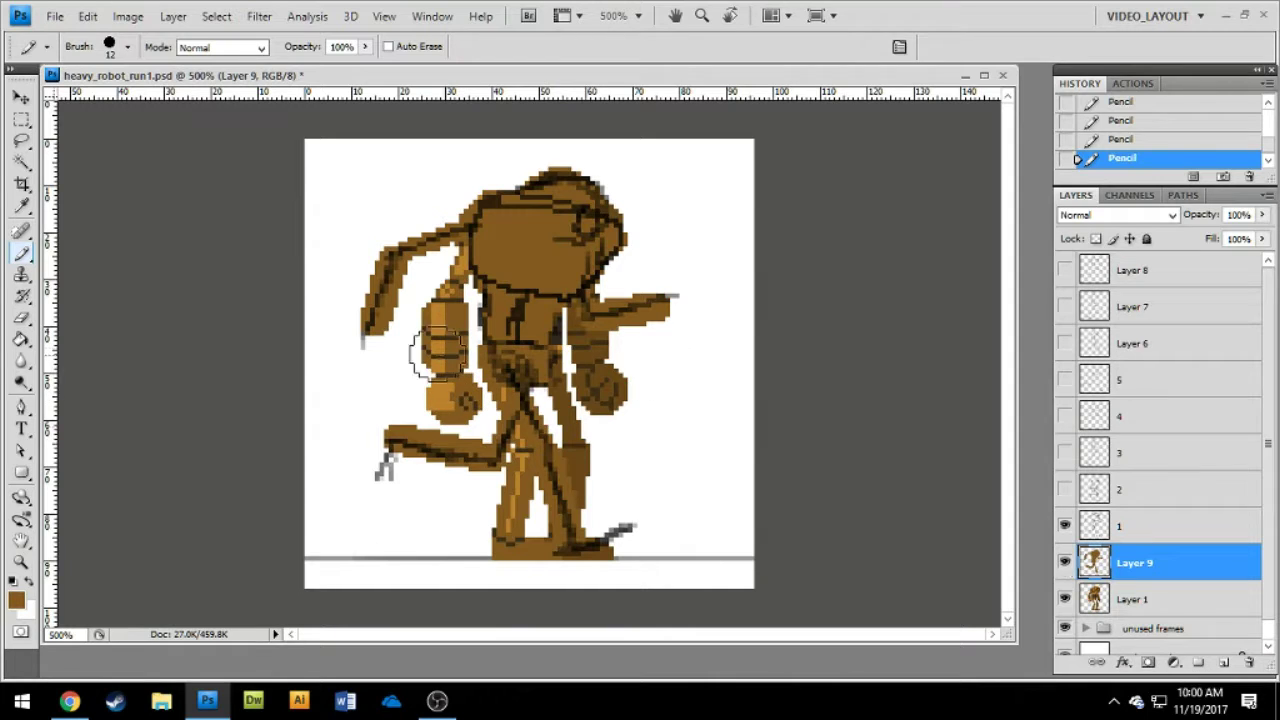
pyautogui.click(372, 347)
pyautogui.click(665, 307)
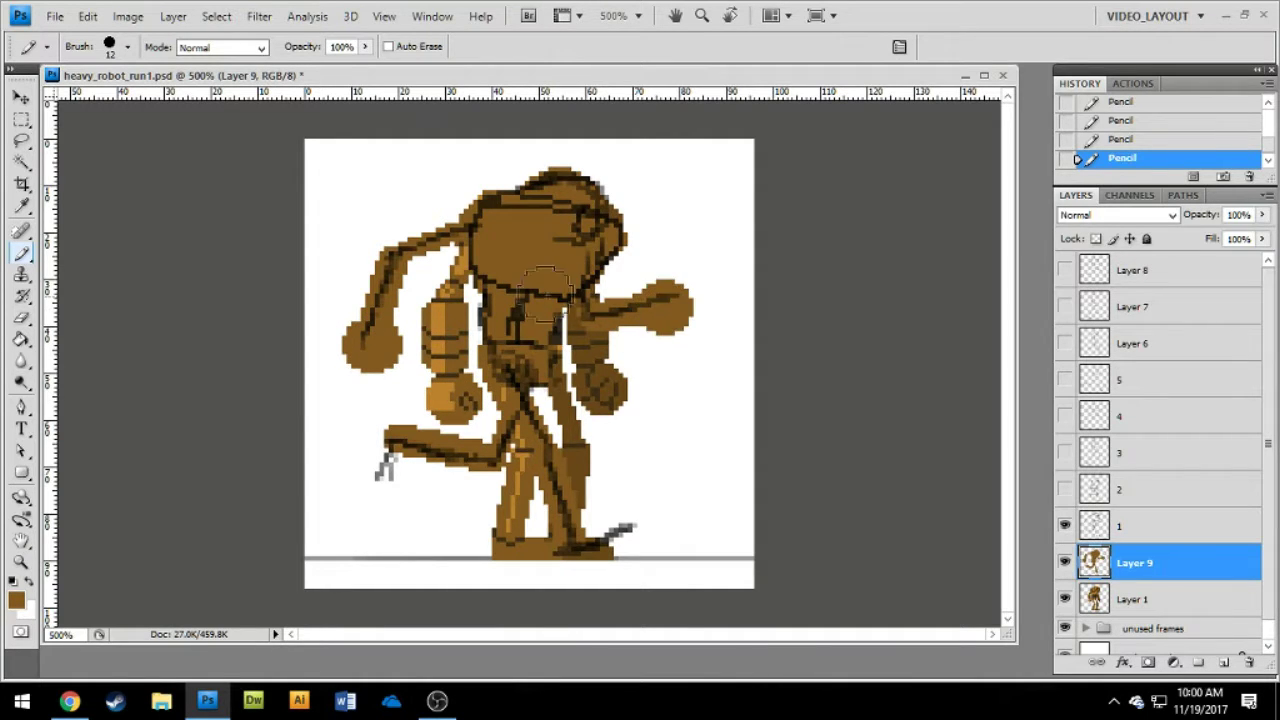
# Set the Pencil brush to 3 px, fill out the forearms and block in both feet along the sketch lines.
pyautogui.rightClick(553, 273)
pyautogui.write('3')
pyautogui.press('Return')
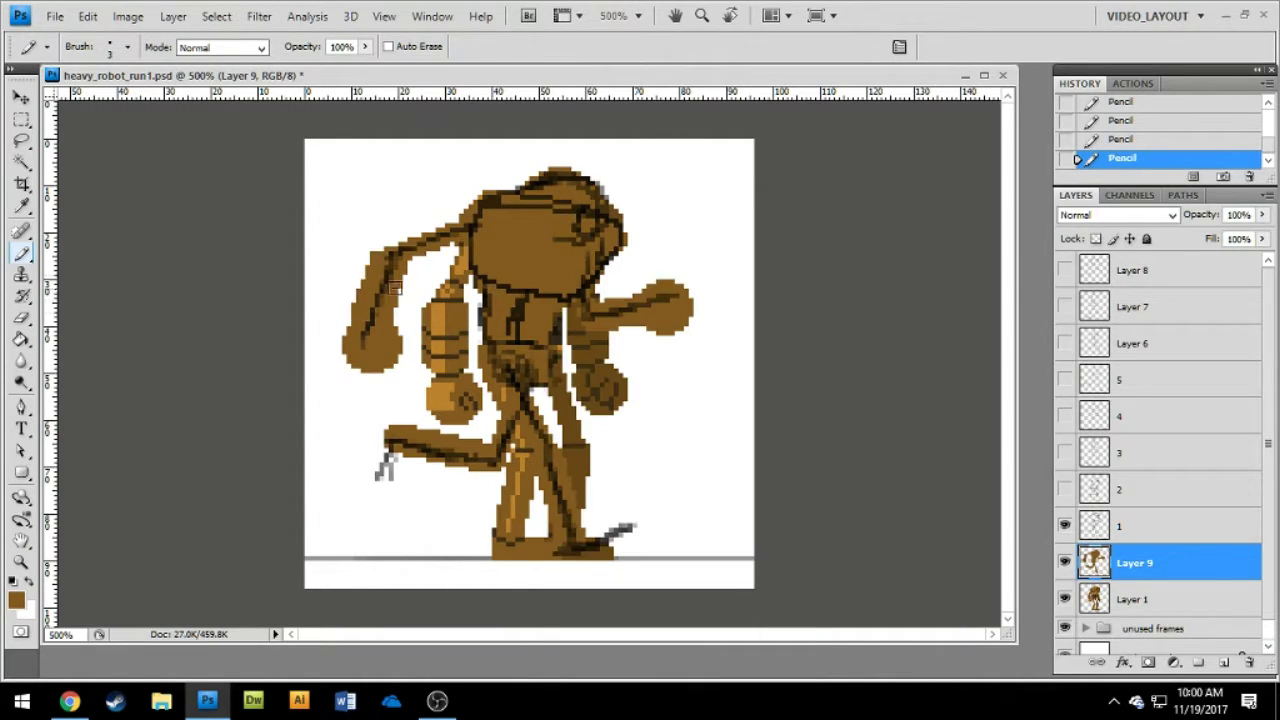
pyautogui.moveTo(598, 329); pyautogui.dragTo(648, 299)
pyautogui.moveTo(390, 444)
pyautogui.mouseDown()
pyautogui.moveTo(370, 483)
pyautogui.moveTo(400, 446)
pyautogui.mouseUp()
pyautogui.moveTo(567, 546)
pyautogui.mouseDown()
pyautogui.moveTo(619, 526)
pyautogui.moveTo(568, 551)
pyautogui.mouseUp()
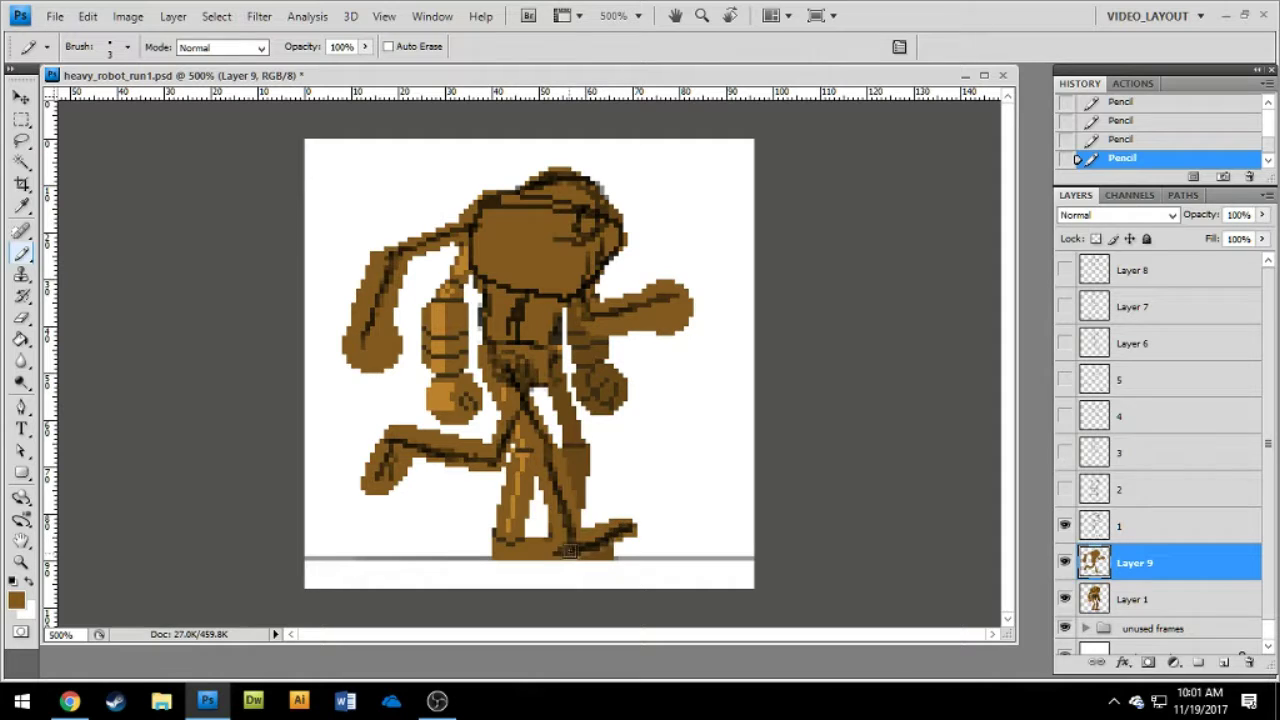
# Hide Layer 1 and sketch layer 1, touch up the brown torso, and compare the painted layers by toggling their visibility.
pyautogui.click(1065, 600)
pyautogui.click(1065, 526)
pyautogui.moveTo(482, 242); pyautogui.dragTo(606, 247)
pyautogui.click(1065, 563)
pyautogui.click(1065, 599)
pyautogui.click(1065, 599)
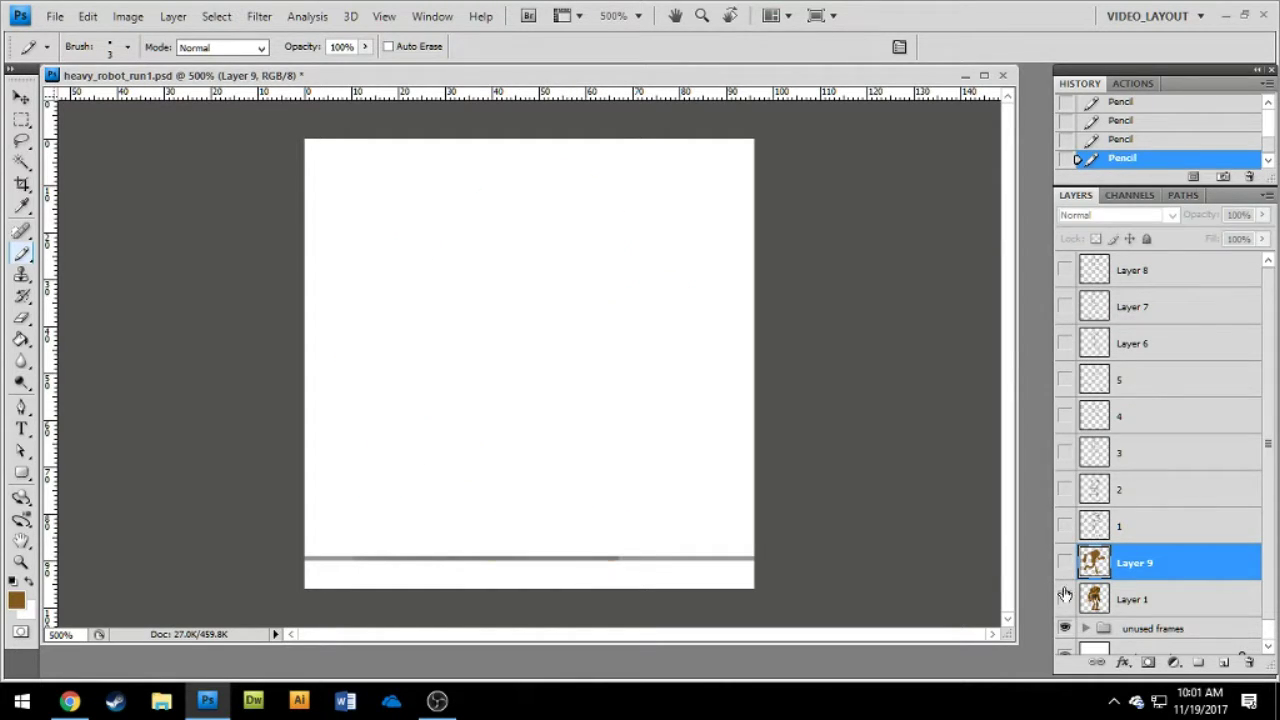
# Show Layer 9 and erase the protruding pixels at the front of the robot's chin.
pyautogui.click(1065, 563)
pyautogui.press('e')
pyautogui.click(623, 252)
pyautogui.click(623, 252)
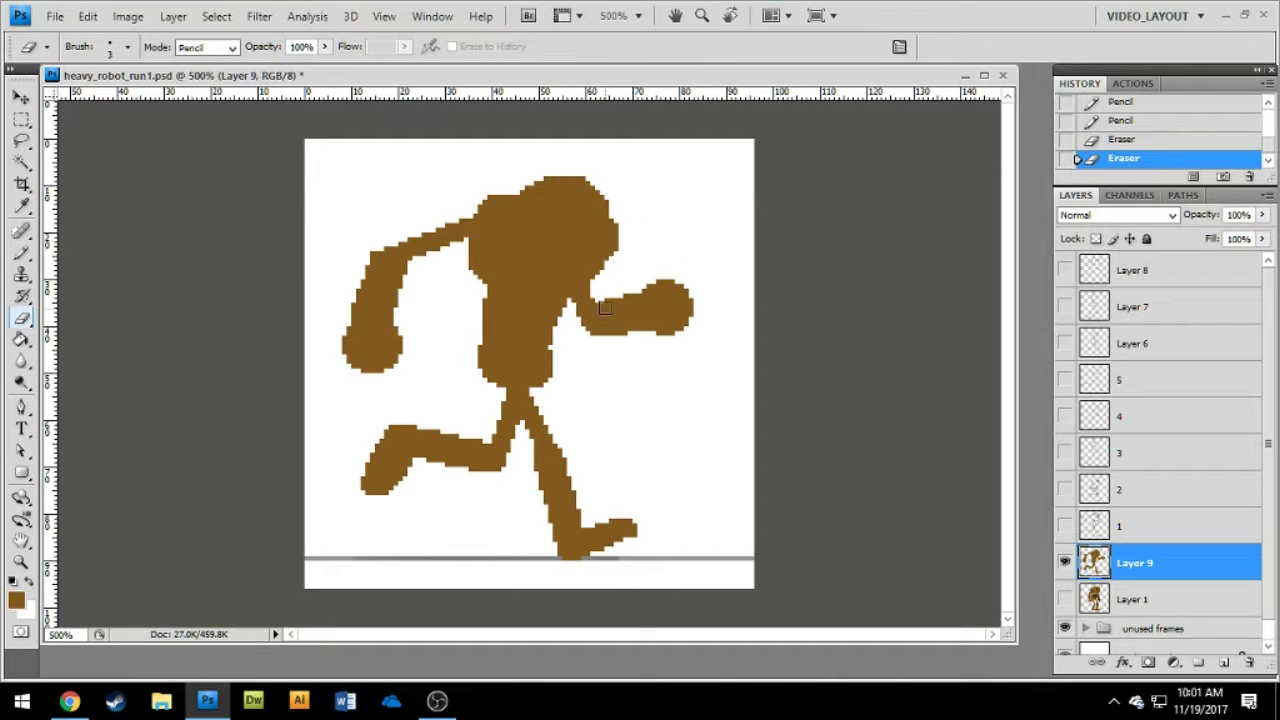
# Copy the whole Layer 1 robot into a new document as a separate reference image.
pyautogui.click(1100, 600)
pyautogui.click(1065, 599)
pyautogui.hotkey('ctrl', 'a')
pyautogui.hotkey('ctrl', 'c')
pyautogui.hotkey('ctrl', 'n')
pyautogui.press('Return')
pyautogui.hotkey('ctrl', 'v')
pyautogui.moveTo(108, 106); pyautogui.dragTo(0, 108)
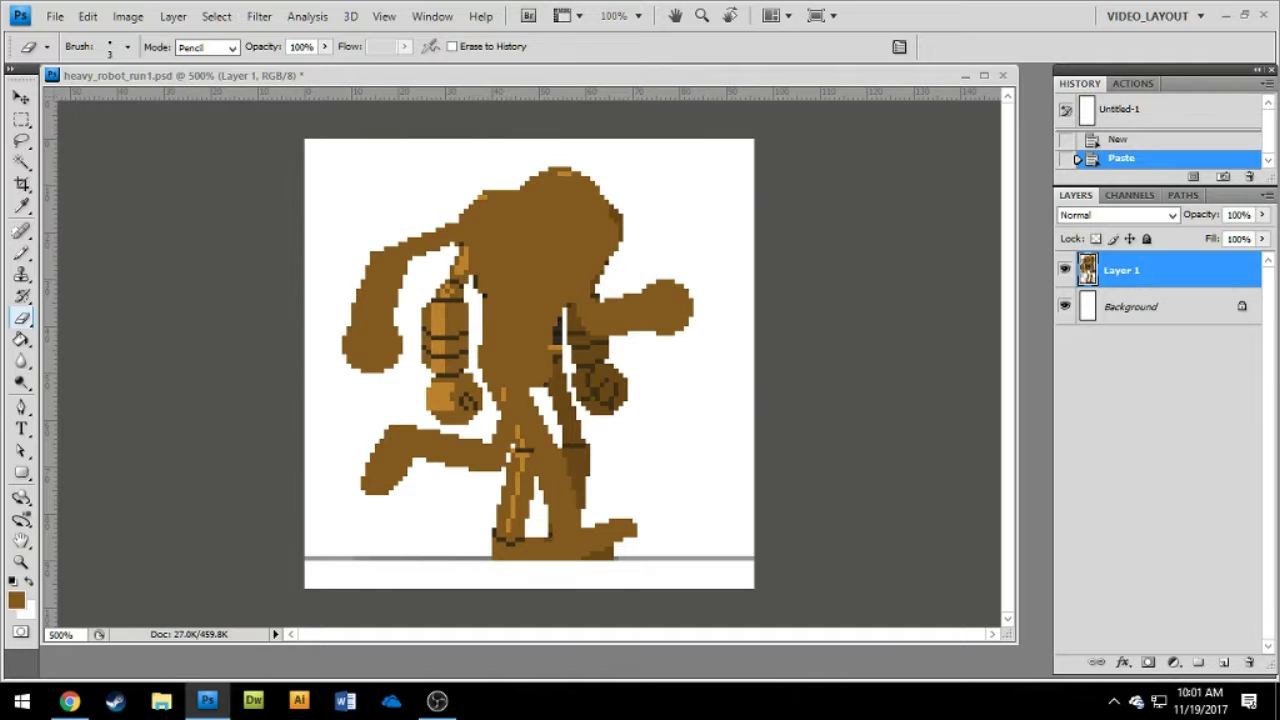
pyautogui.click(573, 393)
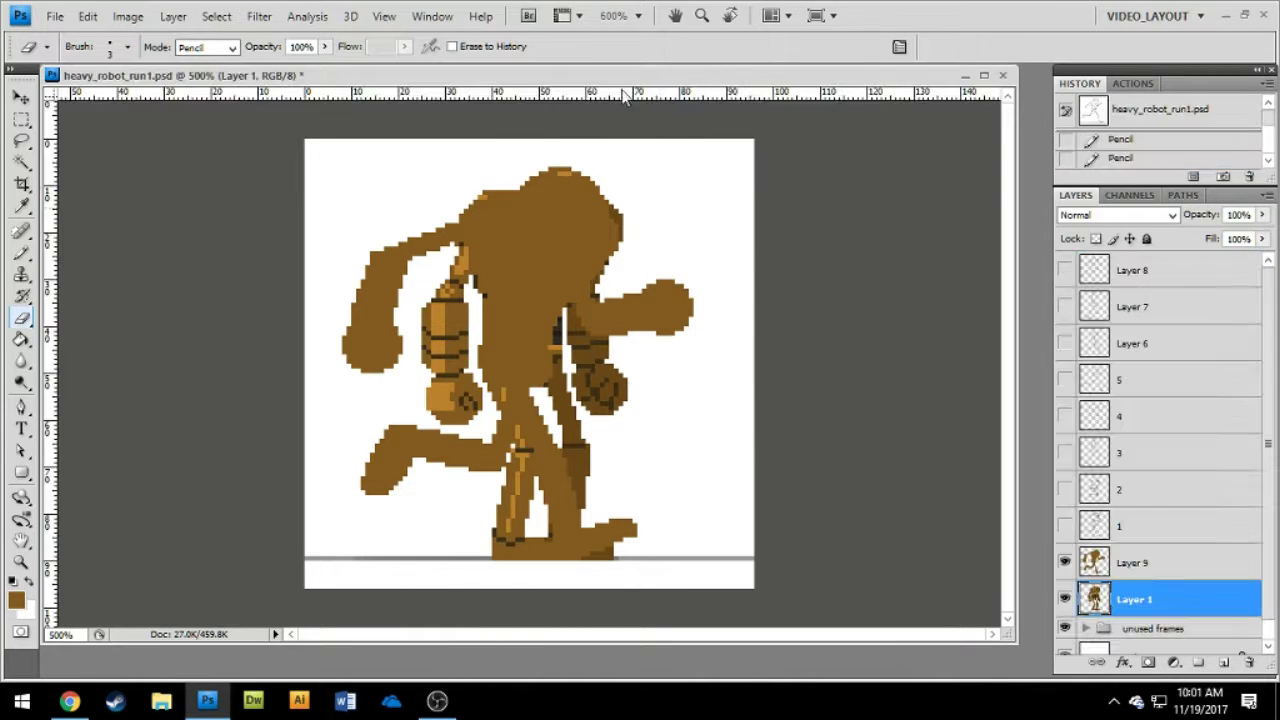
# Hide Layer 1, deselect, and outline the near shoulder joint on Layer 9 with a 1 px dark brown Pencil.
pyautogui.click(1065, 599)
pyautogui.hotkey('ctrl', 'd')
pyautogui.keyDown('ctrl'); pyautogui.click(563, 319); pyautogui.keyUp('ctrl')
pyautogui.rightClick(563, 318)
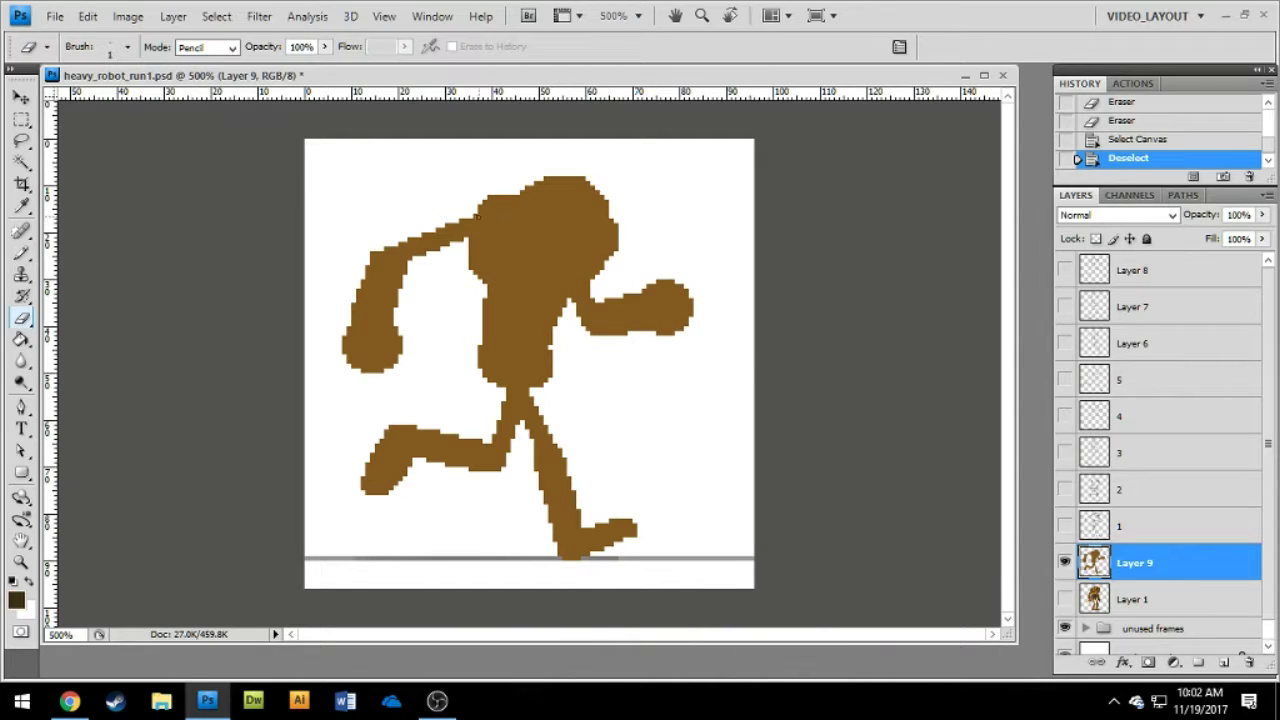
pyautogui.click(478, 217)
pyautogui.hotkey('ctrl', 'z')
pyautogui.press('b')
pyautogui.rightClick(557, 239)
pyautogui.moveTo(480, 215); pyautogui.dragTo(500, 243)
pyautogui.click(475, 239)
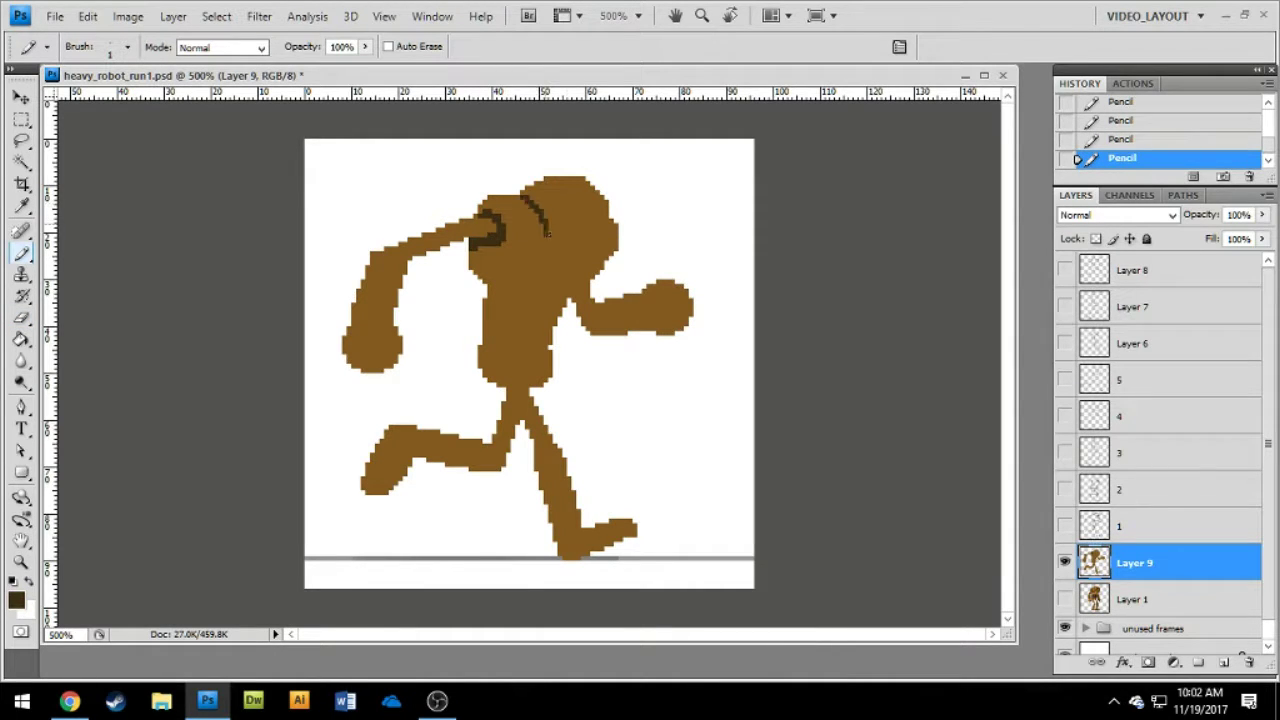
# Draw the dark brown line that separates the robot's head and jaw from its chest.
pyautogui.keyDown('alt'); pyautogui.click(579, 236); pyautogui.keyUp('alt')
pyautogui.moveTo(588, 244); pyautogui.dragTo(566, 244)
pyautogui.keyDown('alt'); pyautogui.click(582, 249); pyautogui.keyUp('alt')
pyautogui.click(590, 245)
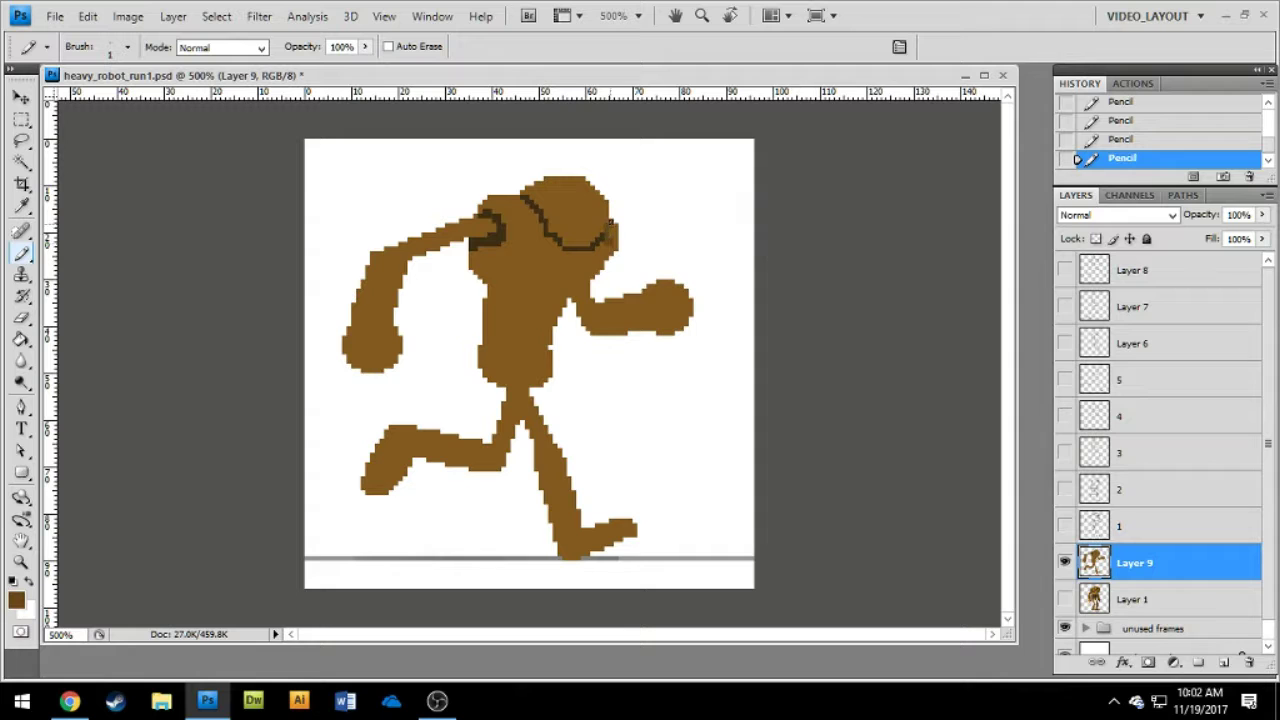
# Recolour the far forearm and the trailing leg in a darker brown, separating them with Pencil edges and filling with the Paint Bucket.
pyautogui.moveTo(590, 289); pyautogui.dragTo(577, 299)
pyautogui.press('g')
pyautogui.doubleClick(478, 47)
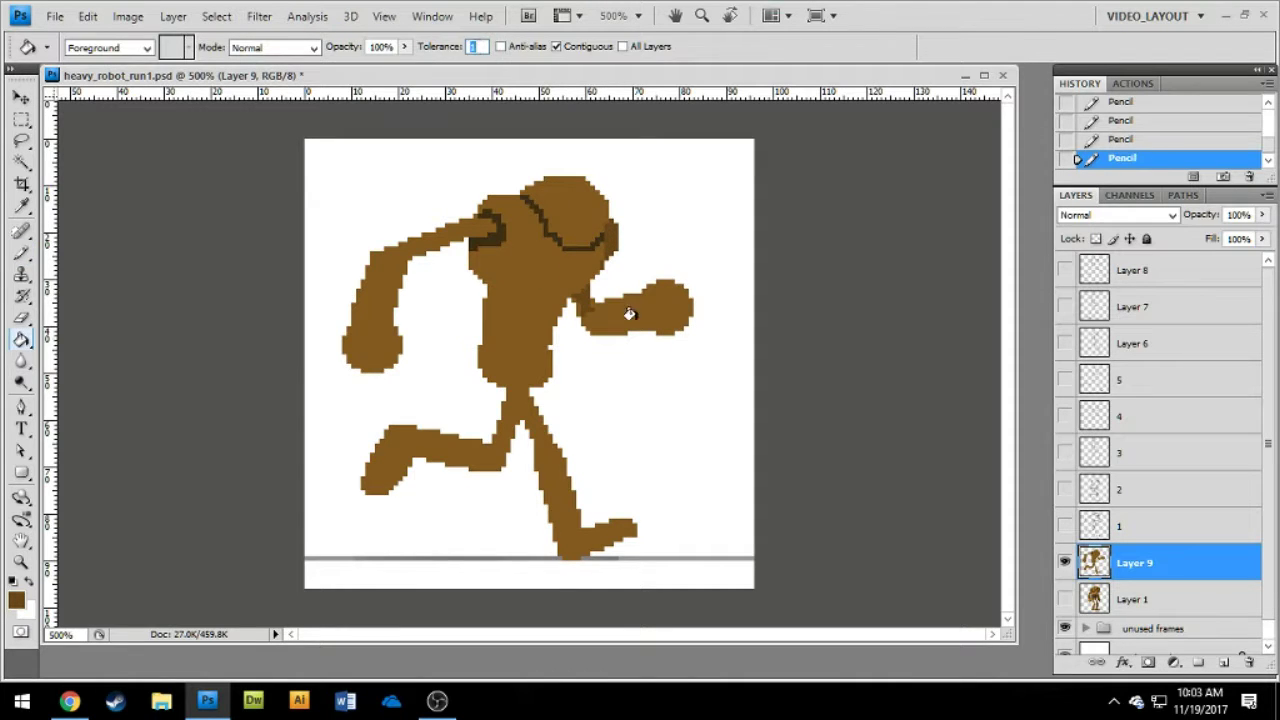
pyautogui.click(628, 311)
pyautogui.press('b')
pyautogui.moveTo(507, 404); pyautogui.dragTo(519, 421)
pyautogui.press('g')
pyautogui.click(497, 447)
# Outline the lower chest and pelvis in dark brown and fill the waist between them with near-black brown.
pyautogui.press('b')
pyautogui.keyDown('alt'); pyautogui.click(492, 240); pyautogui.keyUp('alt')
pyautogui.moveTo(489, 287); pyautogui.dragTo(526, 292)
pyautogui.moveTo(526, 292); pyautogui.dragTo(560, 294)
pyautogui.click(565, 295)
pyautogui.moveTo(485, 344)
pyautogui.mouseDown()
pyautogui.moveTo(547, 349)
pyautogui.moveTo(528, 384)
pyautogui.mouseUp()
pyautogui.press('g')
pyautogui.click(537, 325)
pyautogui.press('b')
pyautogui.keyDown('alt'); pyautogui.click(542, 358); pyautogui.keyUp('alt')
pyautogui.click(546, 351)
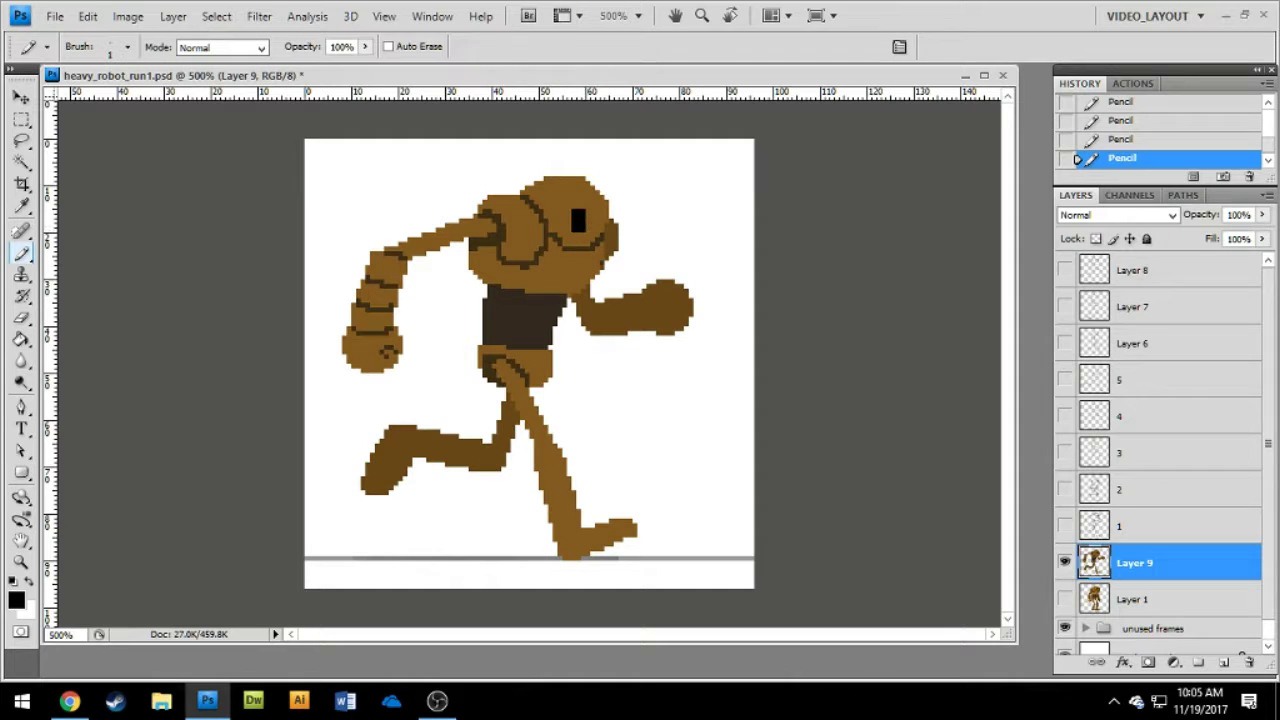
# Finish the robot's rounded black eye with a yellow pupil.
pyautogui.press('d')
pyautogui.scroll(4, 602, 223)
pyautogui.moveTo(602, 331)
pyautogui.mouseDown()
pyautogui.moveTo(602, 253)
pyautogui.moveTo(591, 309)
pyautogui.mouseUp()
pyautogui.keyDown('alt'); pyautogui.click(549, 264); pyautogui.keyUp('alt')
pyautogui.moveTo(556, 266)
pyautogui.mouseDown()
pyautogui.moveTo(555, 324)
pyautogui.moveTo(602, 309)
pyautogui.mouseUp()
pyautogui.click(568, 332)
# Draw dark brown lines for the far arm's elbow, wrist and curled fingers, and correct the finger lines.
pyautogui.moveTo(682, 368)
pyautogui.mouseDown()
pyautogui.moveTo(820, 266)
pyautogui.moveTo(819, 245)
pyautogui.moveTo(704, 356)
pyautogui.moveTo(740, 328)
pyautogui.mouseUp()
pyautogui.keyDown('alt'); pyautogui.click(707, 244); pyautogui.keyUp('alt')
pyautogui.moveTo(731, 401)
pyautogui.mouseDown()
pyautogui.moveTo(792, 303)
pyautogui.moveTo(865, 375)
pyautogui.mouseUp()
pyautogui.moveTo(870, 312)
pyautogui.mouseDown()
pyautogui.moveTo(938, 298)
pyautogui.moveTo(928, 277)
pyautogui.mouseUp()
pyautogui.click(873, 300)
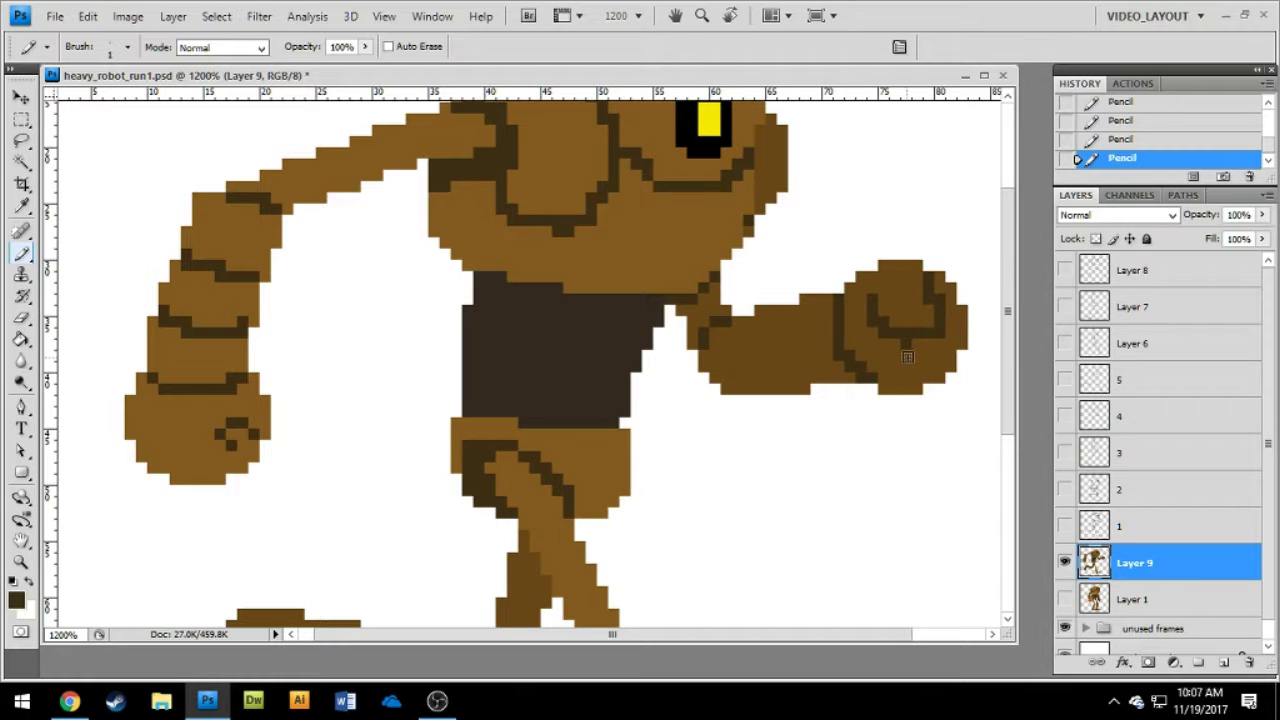
pyautogui.keyDown('alt'); pyautogui.click(902, 344); pyautogui.keyUp('alt')
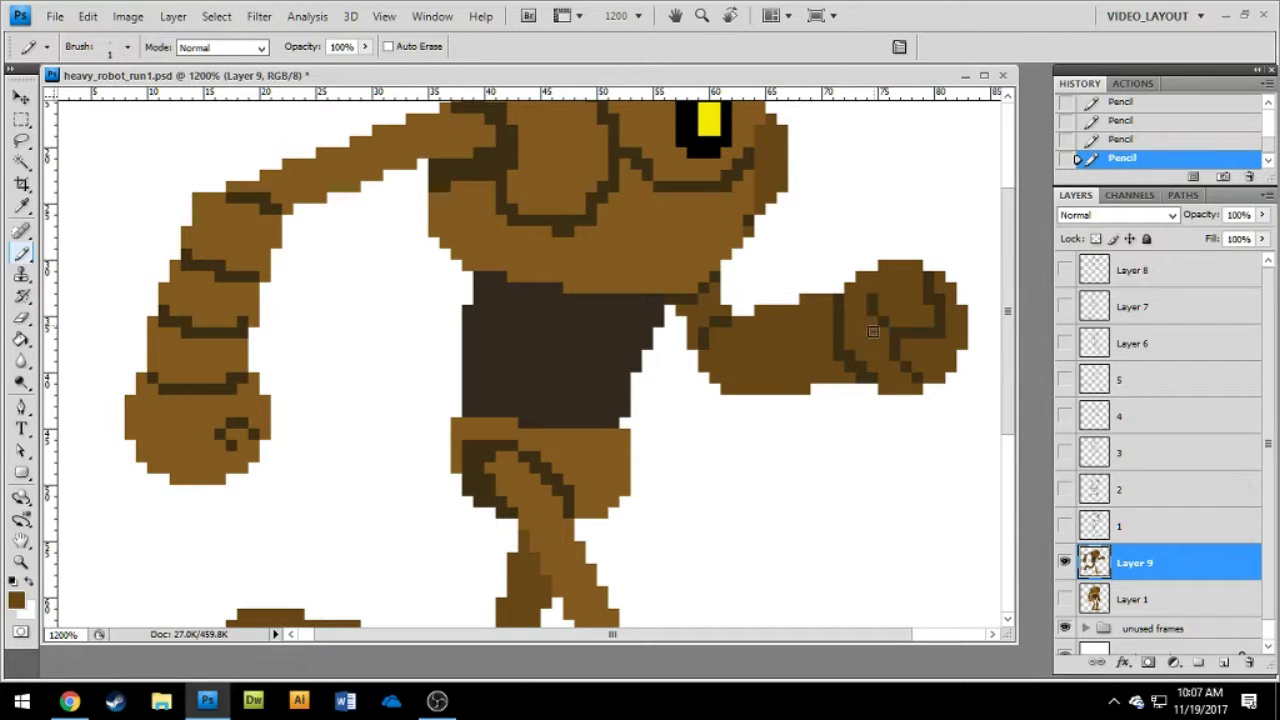
pyautogui.keyDown('alt'); pyautogui.click(840, 331); pyautogui.keyUp('alt')
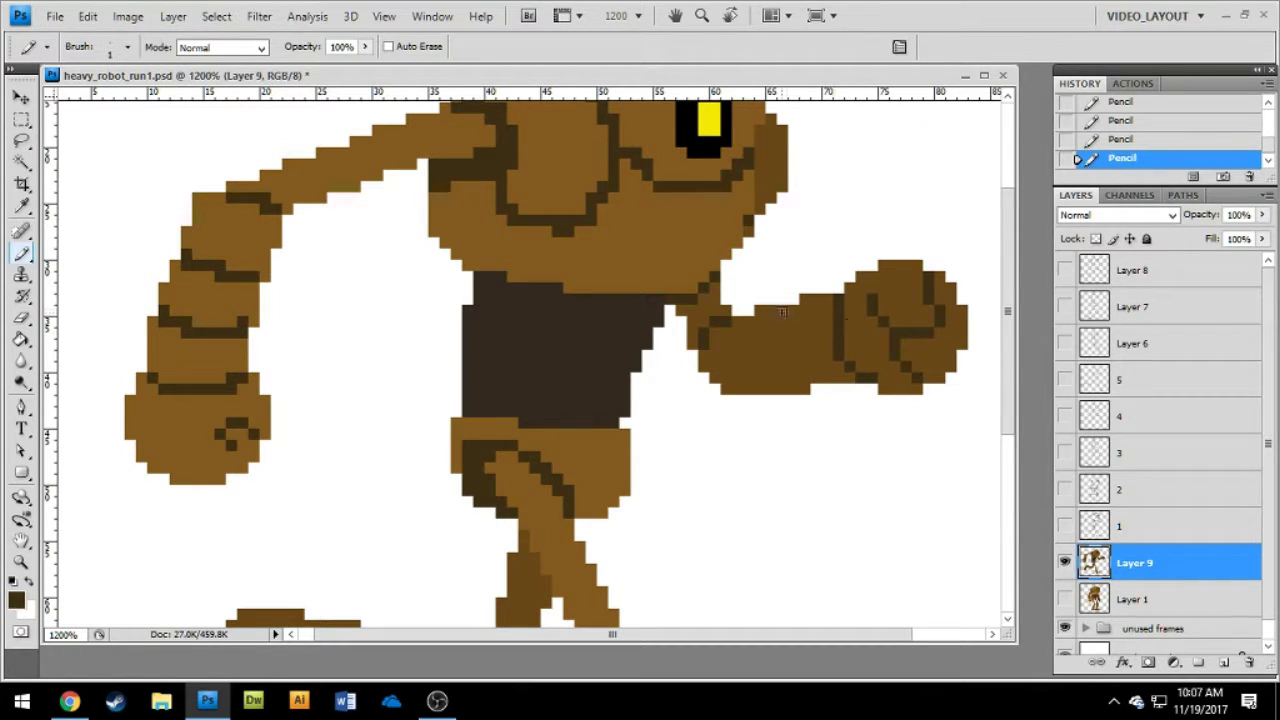
# Draw dark segment bands across the far forearm and clean up their pixels.
pyautogui.moveTo(797, 317); pyautogui.dragTo(802, 368)
pyautogui.moveTo(757, 317)
pyautogui.mouseDown()
pyautogui.moveTo(749, 351)
pyautogui.moveTo(770, 381)
pyautogui.moveTo(793, 319)
pyautogui.moveTo(771, 378)
pyautogui.mouseUp()
pyautogui.keyDown('alt'); pyautogui.click(780, 375); pyautogui.keyUp('alt')
pyautogui.moveTo(819, 348)
pyautogui.mouseDown()
pyautogui.moveTo(843, 349)
pyautogui.moveTo(843, 377)
pyautogui.moveTo(814, 349)
pyautogui.moveTo(788, 349)
pyautogui.moveTo(828, 331)
pyautogui.mouseUp()
pyautogui.click(785, 342)
pyautogui.click(829, 329)
# Thicken the near upper arm in brown along its upper and lower edges and tidy the shoulder joint line.
pyautogui.moveTo(722, 376); pyautogui.dragTo(744, 451)
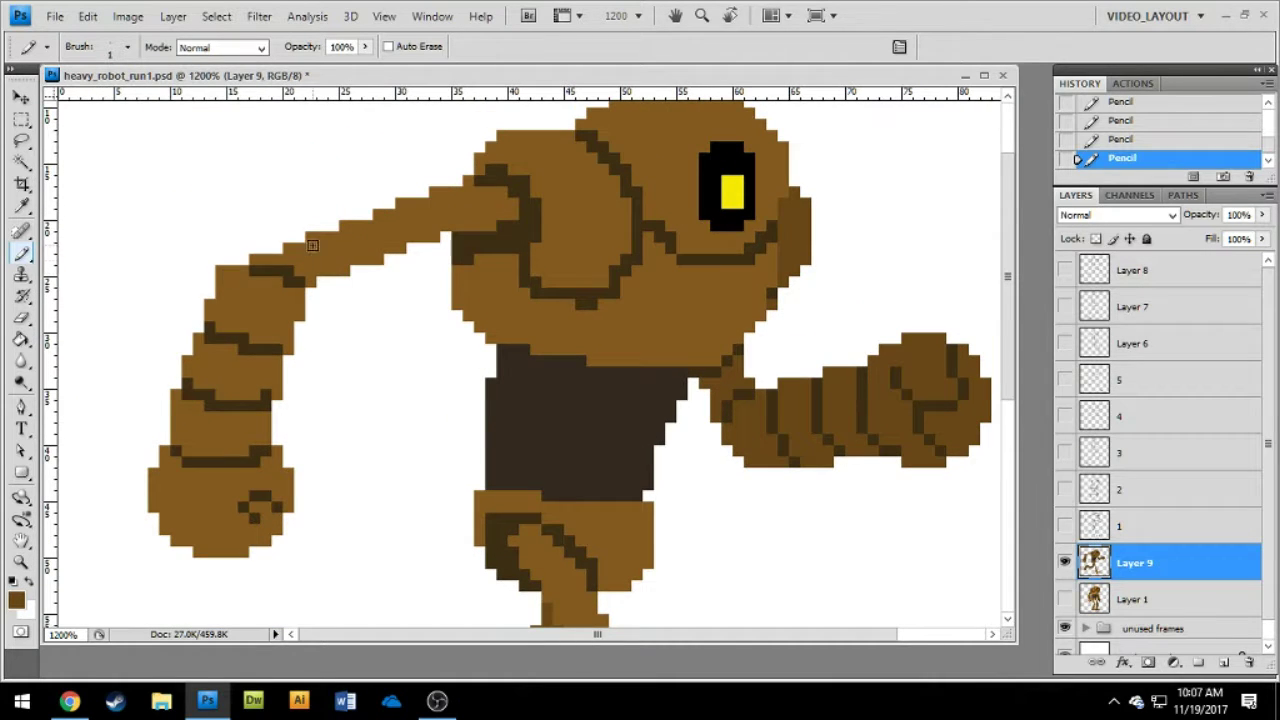
pyautogui.click(276, 249)
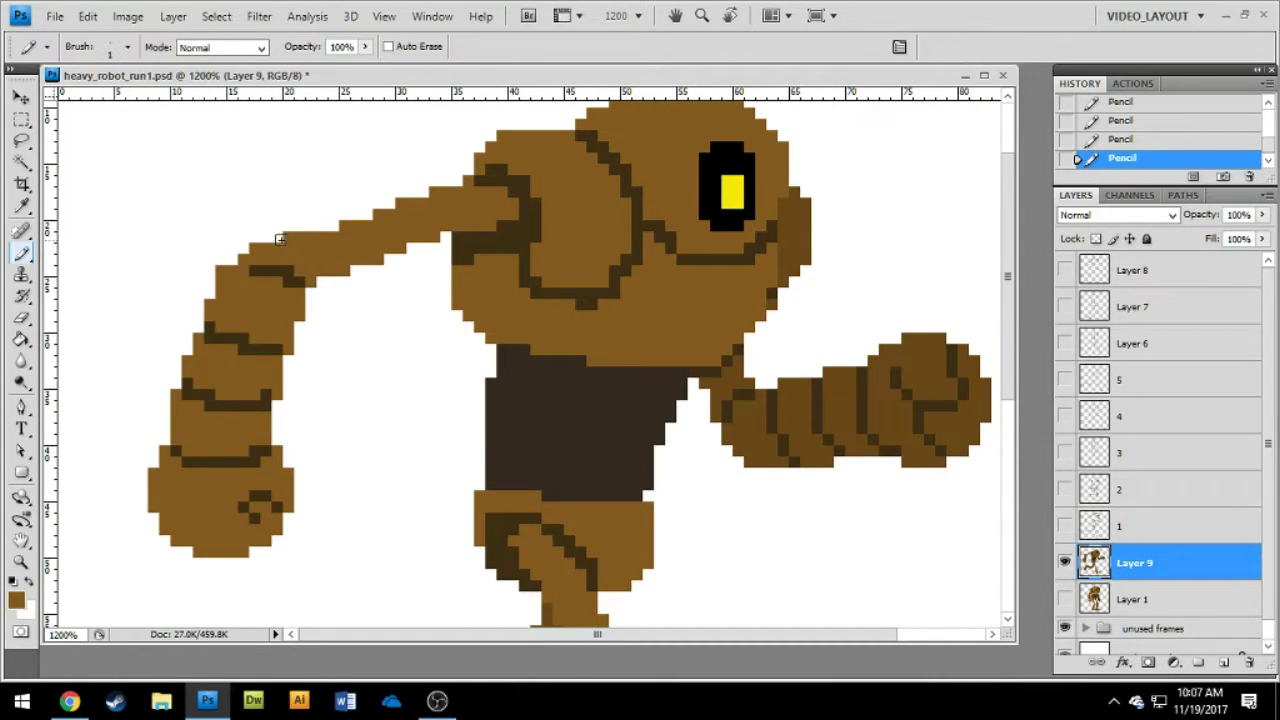
pyautogui.moveTo(320, 227)
pyautogui.mouseDown()
pyautogui.moveTo(430, 193)
pyautogui.moveTo(444, 235)
pyautogui.moveTo(481, 214)
pyautogui.moveTo(450, 183)
pyautogui.moveTo(460, 210)
pyautogui.moveTo(502, 170)
pyautogui.moveTo(459, 167)
pyautogui.mouseUp()
pyautogui.click(450, 183)
pyautogui.keyDown('alt'); pyautogui.click(502, 170); pyautogui.keyUp('alt')
pyautogui.click(480, 169)
pyautogui.keyDown('alt'); pyautogui.click(477, 161); pyautogui.keyUp('alt')
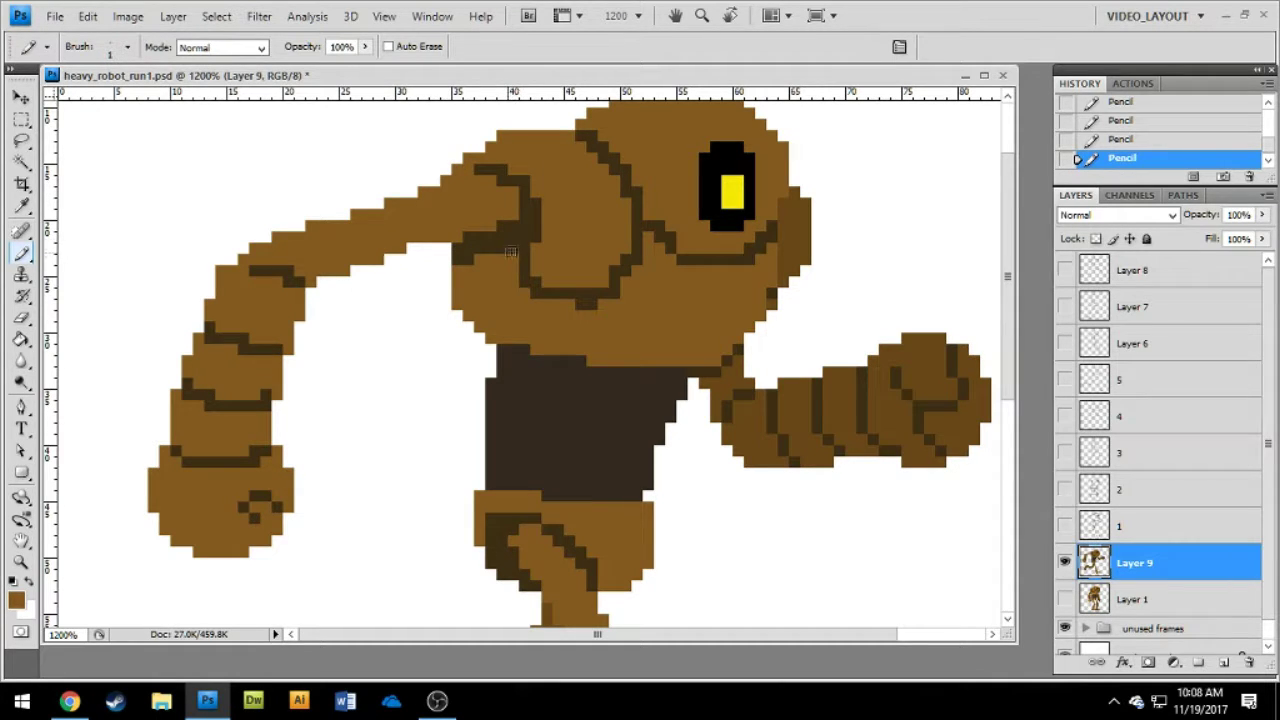
pyautogui.moveTo(408, 246); pyautogui.dragTo(372, 270)
# Refine the dark line beside the jaw and extend the near shoulder's joint line to the robot's back edge.
pyautogui.moveTo(389, 314); pyautogui.dragTo(486, 330)
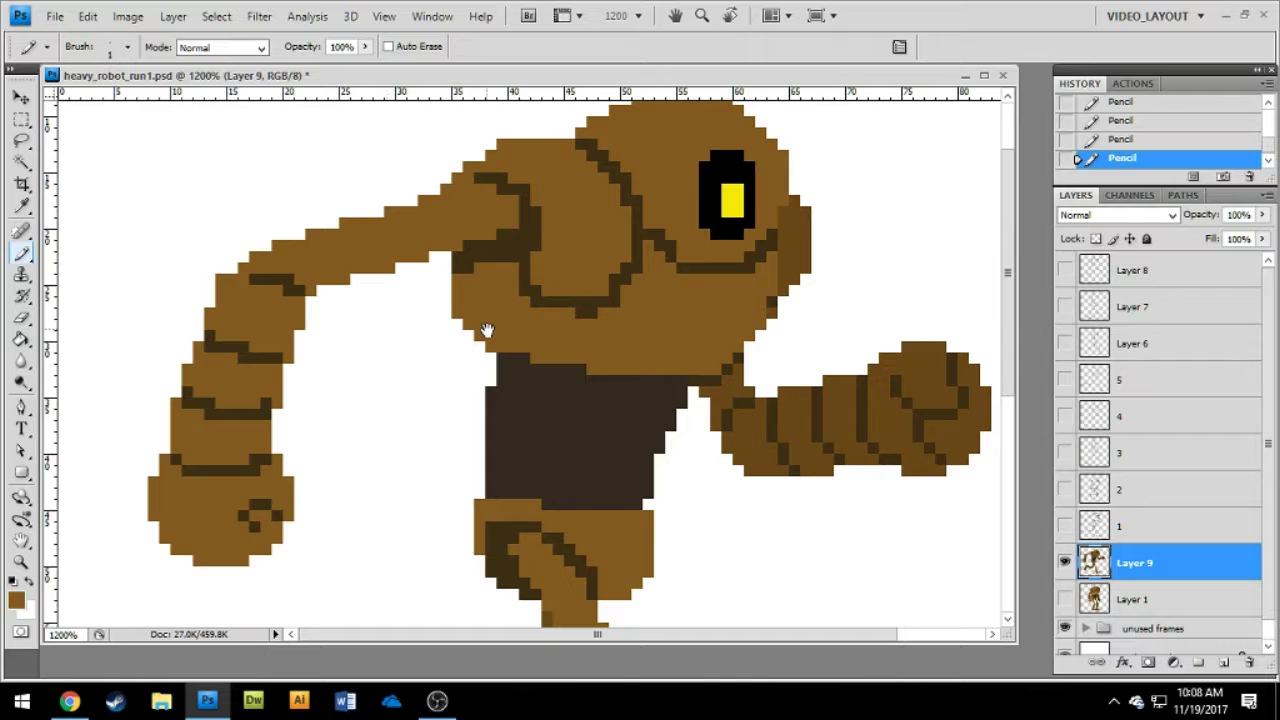
pyautogui.keyDown('alt'); pyautogui.click(772, 300); pyautogui.keyUp('alt')
pyautogui.moveTo(782, 290); pyautogui.dragTo(782, 255)
pyautogui.moveTo(805, 205); pyautogui.dragTo(797, 271)
pyautogui.keyDown('alt'); pyautogui.click(760, 287); pyautogui.keyUp('alt')
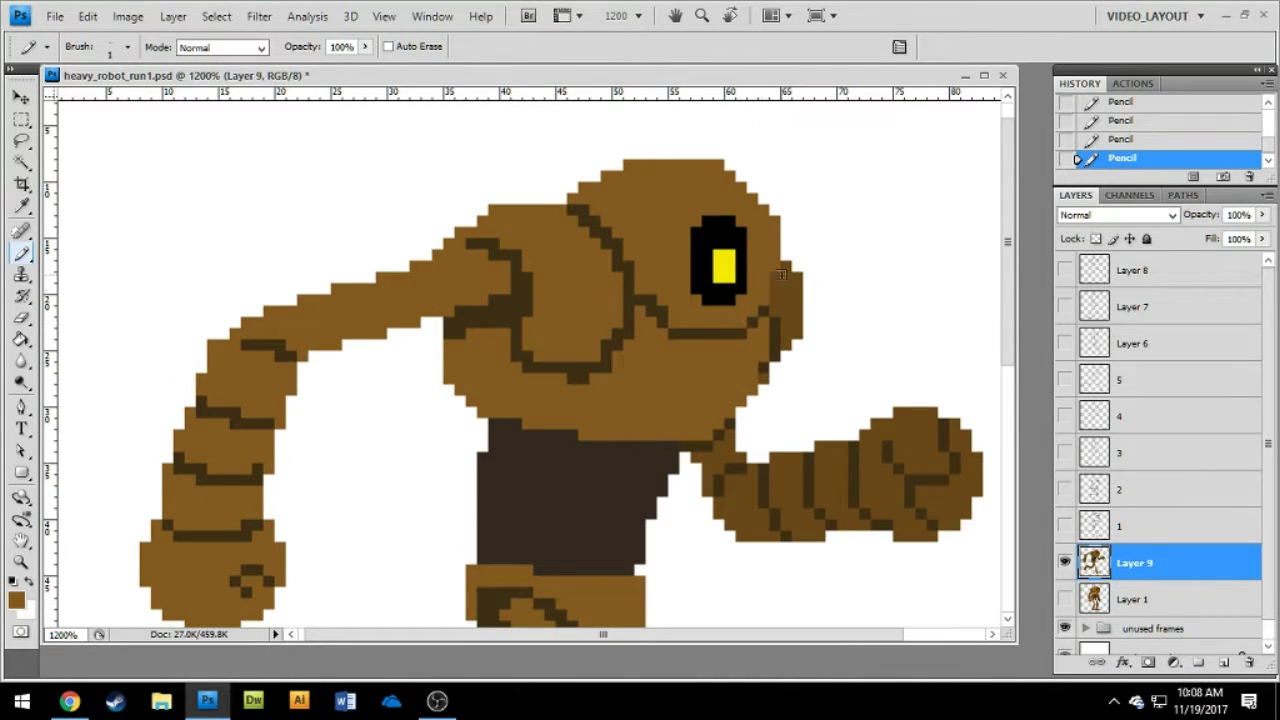
pyautogui.keyDown('alt'); pyautogui.click(781, 316); pyautogui.keyUp('alt')
pyautogui.moveTo(552, 286); pyautogui.dragTo(561, 284)
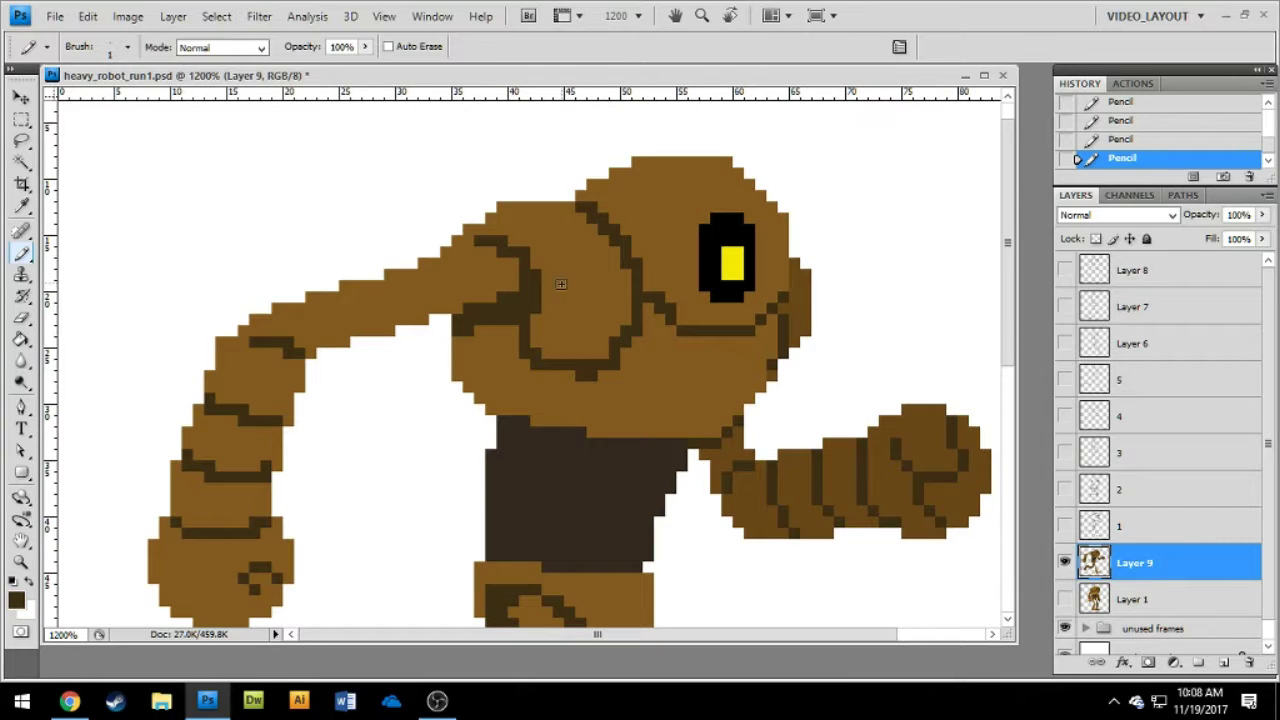
pyautogui.moveTo(478, 240)
pyautogui.mouseDown()
pyautogui.moveTo(543, 219)
pyautogui.moveTo(480, 218)
pyautogui.mouseUp()
pyautogui.keyDown('alt'); pyautogui.click(543, 217); pyautogui.keyUp('alt')
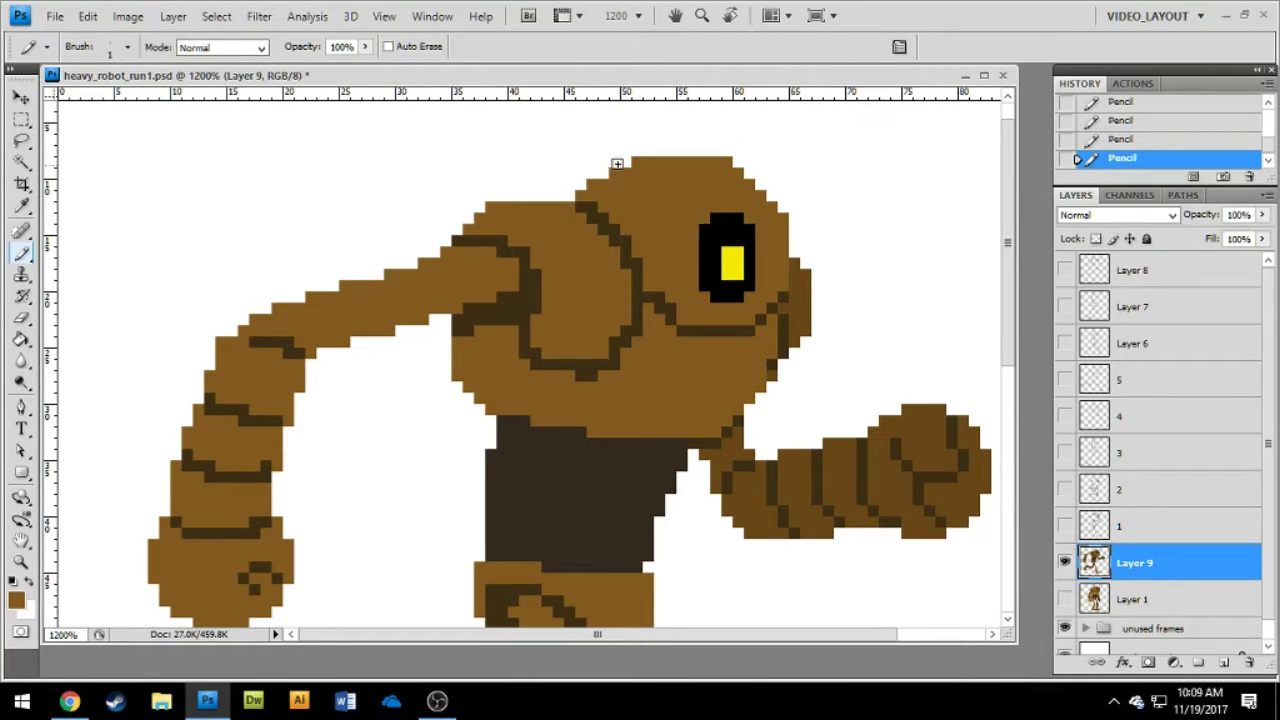
# Erase the corner pixels around the top of the head to make its outline rounder.
pyautogui.press('e')
pyautogui.click(783, 218)
pyautogui.click(772, 207)
pyautogui.click(761, 196)
pyautogui.moveTo(749, 185); pyautogui.dragTo(716, 162)
pyautogui.click(637, 162)
pyautogui.moveTo(581, 196); pyautogui.dragTo(592, 185)
pyautogui.click(615, 173)
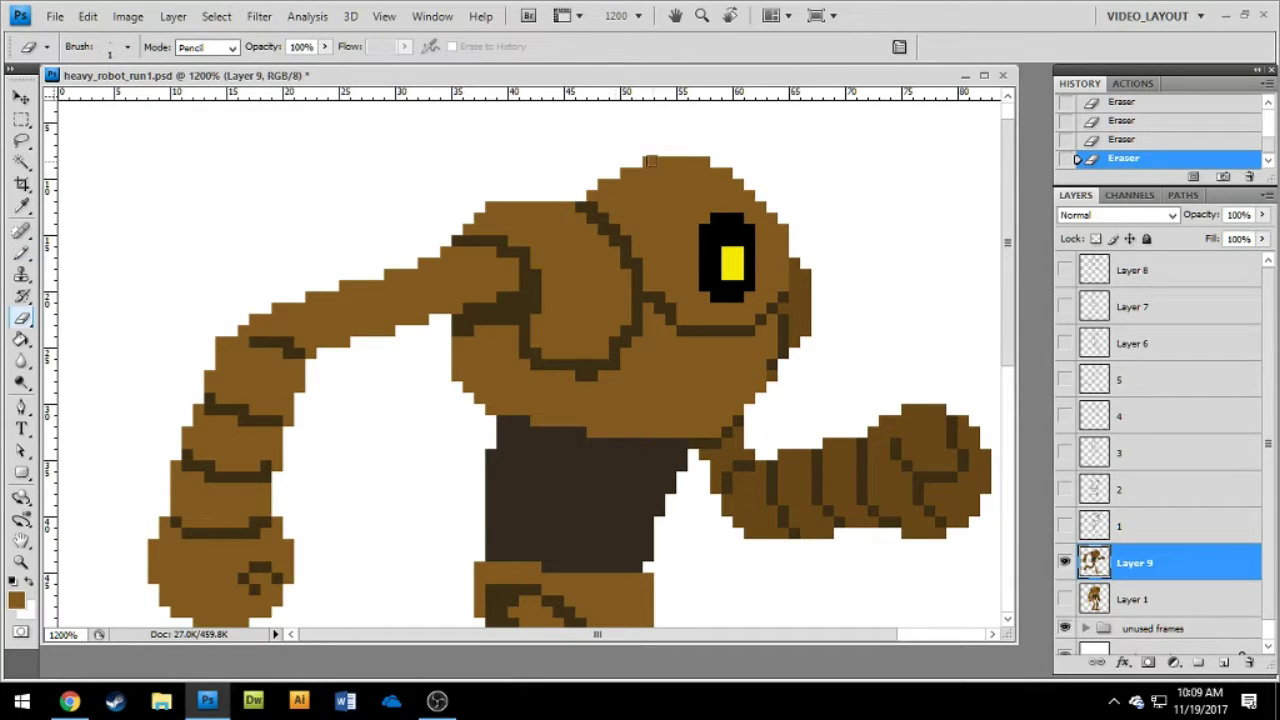
# Clean up the edge of the far-side jaw with the Eraser and Pencil.
pyautogui.moveTo(795, 260); pyautogui.dragTo(795, 275)
pyautogui.press('b')
pyautogui.click(794, 274)
pyautogui.click(784, 285)
pyautogui.moveTo(795, 338); pyautogui.dragTo(794, 289)
pyautogui.click(794, 289)
# Draw dark curved segment lines across the robot's waist.
pyautogui.moveTo(604, 520); pyautogui.dragTo(600, 305)
pyautogui.hotkey('ctrl', 'z')
pyautogui.scroll(5, 618, 340)
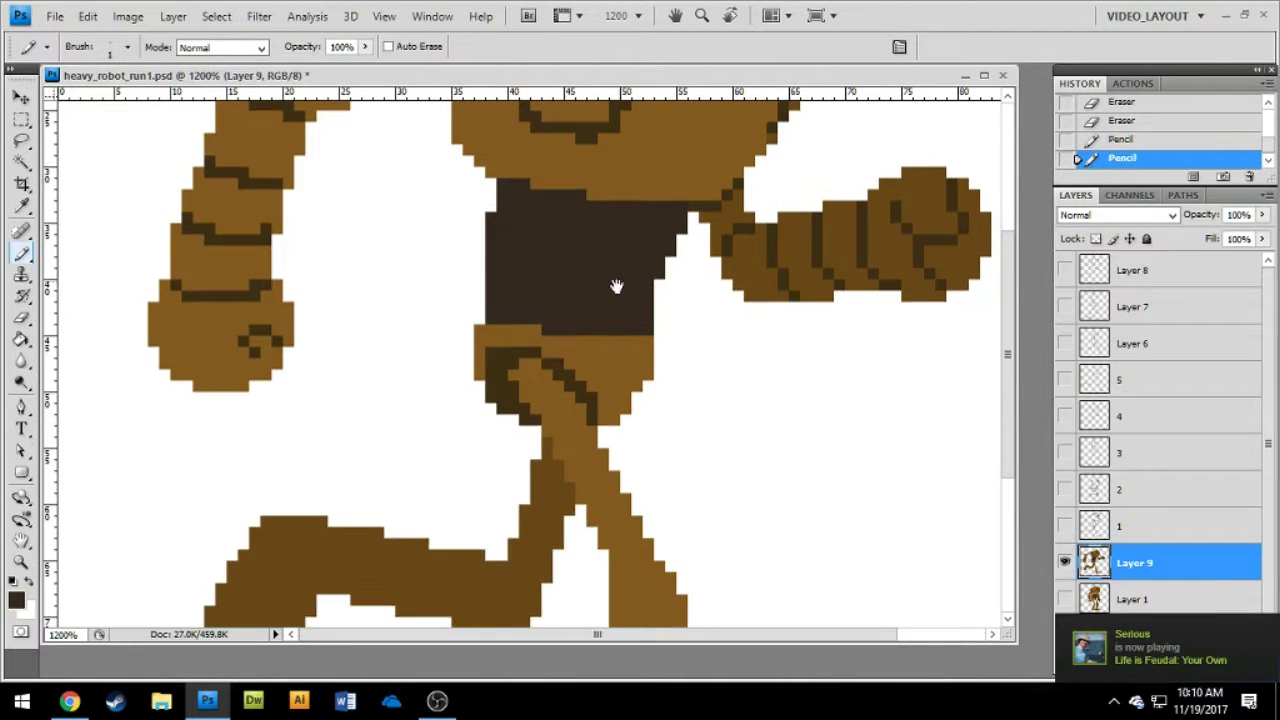
pyautogui.moveTo(502, 256)
pyautogui.mouseDown()
pyautogui.moveTo(682, 278)
pyautogui.moveTo(682, 289)
pyautogui.mouseUp()
pyautogui.moveTo(491, 299)
pyautogui.mouseDown()
pyautogui.moveTo(609, 336)
pyautogui.moveTo(671, 322)
pyautogui.mouseUp()
pyautogui.moveTo(491, 345)
pyautogui.mouseDown()
pyautogui.moveTo(537, 366)
pyautogui.moveTo(648, 367)
pyautogui.mouseUp()
pyautogui.keyDown('alt'); pyautogui.click(543, 290); pyautogui.keyUp('alt')
pyautogui.moveTo(491, 278)
pyautogui.mouseDown()
pyautogui.moveTo(491, 256)
pyautogui.moveTo(570, 296)
pyautogui.moveTo(570, 362)
pyautogui.mouseUp()
pyautogui.hotkey('ctrl', 'alt', 'z')
pyautogui.hotkey('ctrl', 'alt', 'z')
# Choose a lighter grey-brown and paint highlights on the rear half of the waist between the segment lines.
pyautogui.click(17, 600)
pyautogui.moveTo(503, 358)
pyautogui.mouseDown()
pyautogui.moveTo(508, 376)
pyautogui.moveTo(554, 391)
pyautogui.mouseUp()
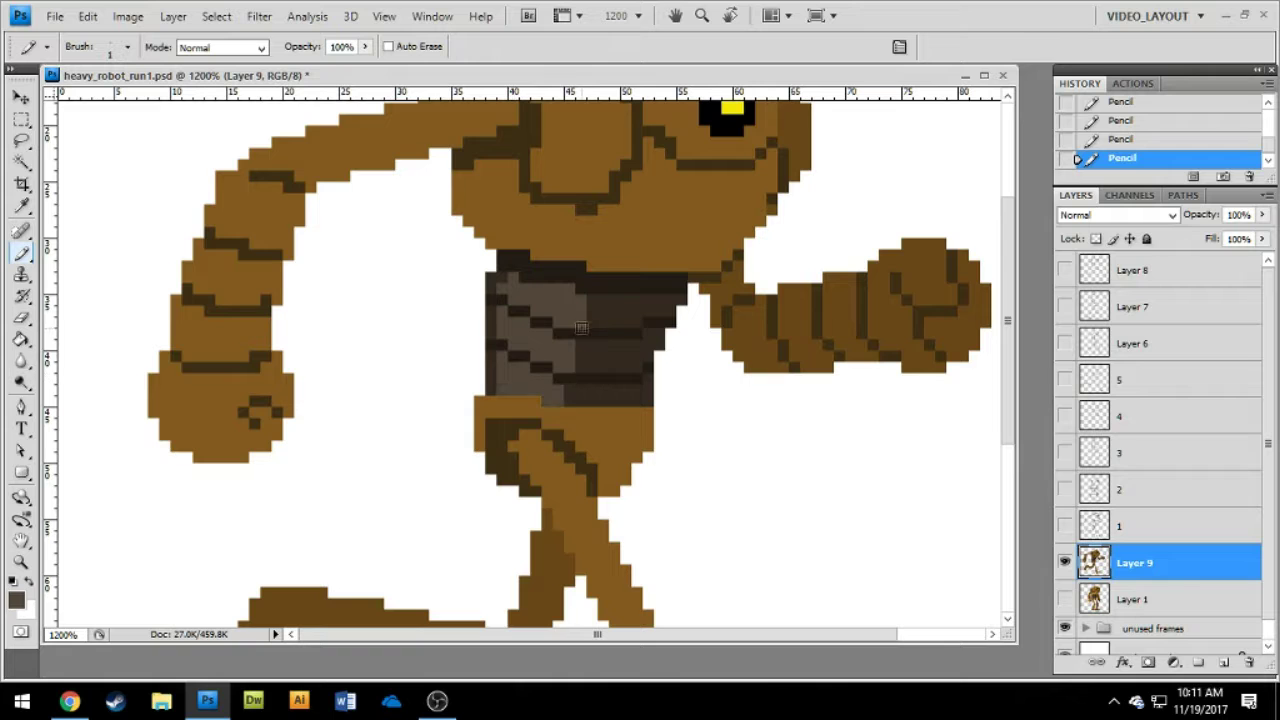
pyautogui.keyDown('alt'); pyautogui.click(582, 328); pyautogui.keyUp('alt')
pyautogui.scroll(-1, 656, 317)
# Choose a lighter orange-brown, paint a highlight along the pelvis's top edge, and touch up the adjoining pixels.
pyautogui.click(17, 600)
pyautogui.moveTo(480, 369)
pyautogui.mouseDown()
pyautogui.moveTo(647, 383)
pyautogui.moveTo(640, 368)
pyautogui.mouseUp()
pyautogui.click(536, 368)
pyautogui.click(491, 368)
pyautogui.keyDown('alt'); pyautogui.click(503, 376); pyautogui.keyUp('alt')
pyautogui.moveTo(525, 378)
pyautogui.mouseDown()
pyautogui.moveTo(537, 378)
pyautogui.moveTo(480, 390)
pyautogui.moveTo(525, 398)
pyautogui.mouseUp()
pyautogui.moveTo(562, 359)
pyautogui.mouseDown()
pyautogui.moveTo(551, 314)
pyautogui.moveTo(581, 346)
pyautogui.mouseUp()
# Draw dark brown joint lines at the trailing leg's knee and ankle and at the front leg's ankle.
pyautogui.moveTo(583, 412); pyautogui.dragTo(600, 325)
pyautogui.keyDown('alt'); pyautogui.click(520, 247); pyautogui.keyUp('alt')
pyautogui.moveTo(493, 395); pyautogui.dragTo(506, 450)
pyautogui.scroll(-1, 507, 449)
pyautogui.scroll(-1, 289, 314)
pyautogui.moveTo(600, 500); pyautogui.dragTo(654, 478)
pyautogui.scroll(1, 654, 478)
pyautogui.keyDown('alt'); pyautogui.click(575, 372); pyautogui.keyUp('alt')
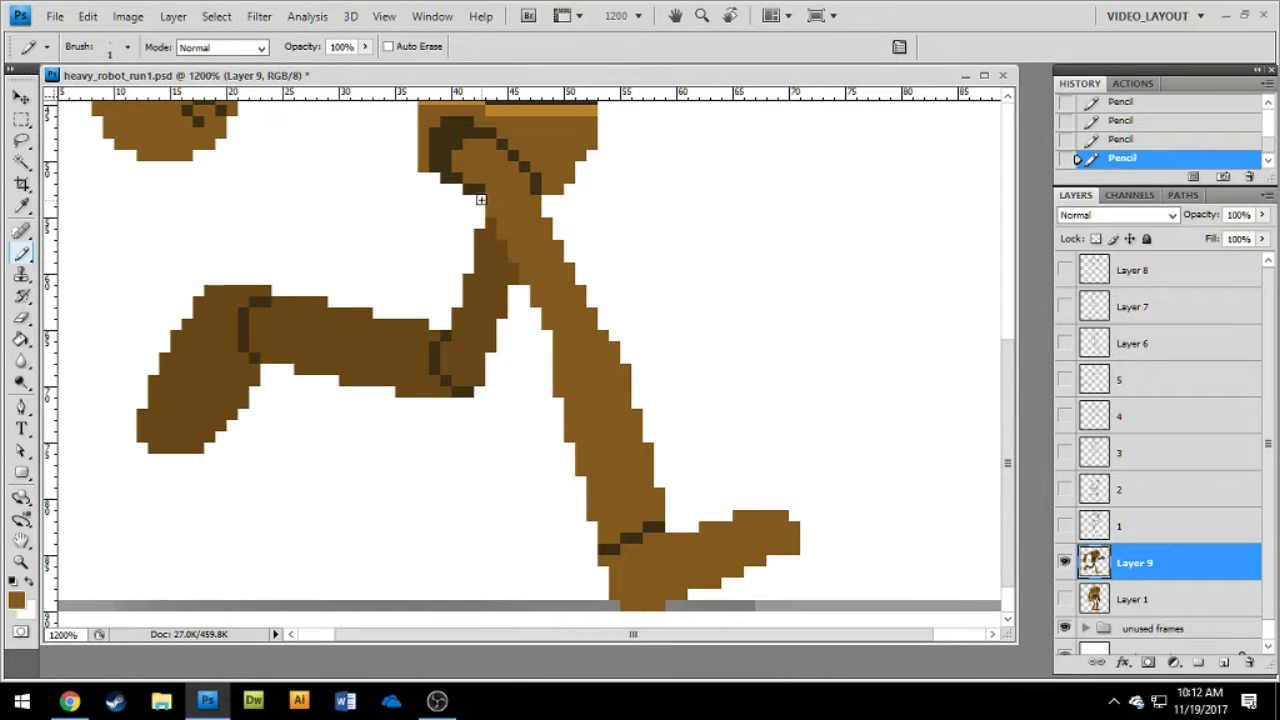
# Draw a dark brown joint line across the front leg's knee and clean up the surrounding leg pixels with sampled browns and the Eraser.
pyautogui.keyDown('alt'); pyautogui.click(608, 548); pyautogui.keyUp('alt')
pyautogui.moveTo(559, 369); pyautogui.dragTo(668, 347)
pyautogui.keyDown('alt'); pyautogui.click(632, 348); pyautogui.keyUp('alt')
pyautogui.keyDown('alt'); pyautogui.click(664, 549); pyautogui.keyUp('alt')
pyautogui.moveTo(614, 357); pyautogui.dragTo(658, 347)
pyautogui.moveTo(529, 404); pyautogui.dragTo(537, 356)
pyautogui.keyDown('alt'); pyautogui.click(825, 497); pyautogui.keyUp('alt')
pyautogui.moveTo(849, 513)
pyautogui.mouseDown()
pyautogui.moveTo(671, 558)
pyautogui.moveTo(658, 537)
pyautogui.mouseUp()
pyautogui.press('e')
pyautogui.moveTo(817, 469)
pyautogui.mouseDown()
pyautogui.moveTo(853, 507)
pyautogui.moveTo(792, 469)
pyautogui.moveTo(836, 470)
pyautogui.mouseUp()
pyautogui.press('b')
pyautogui.scroll(5, 791, 449)
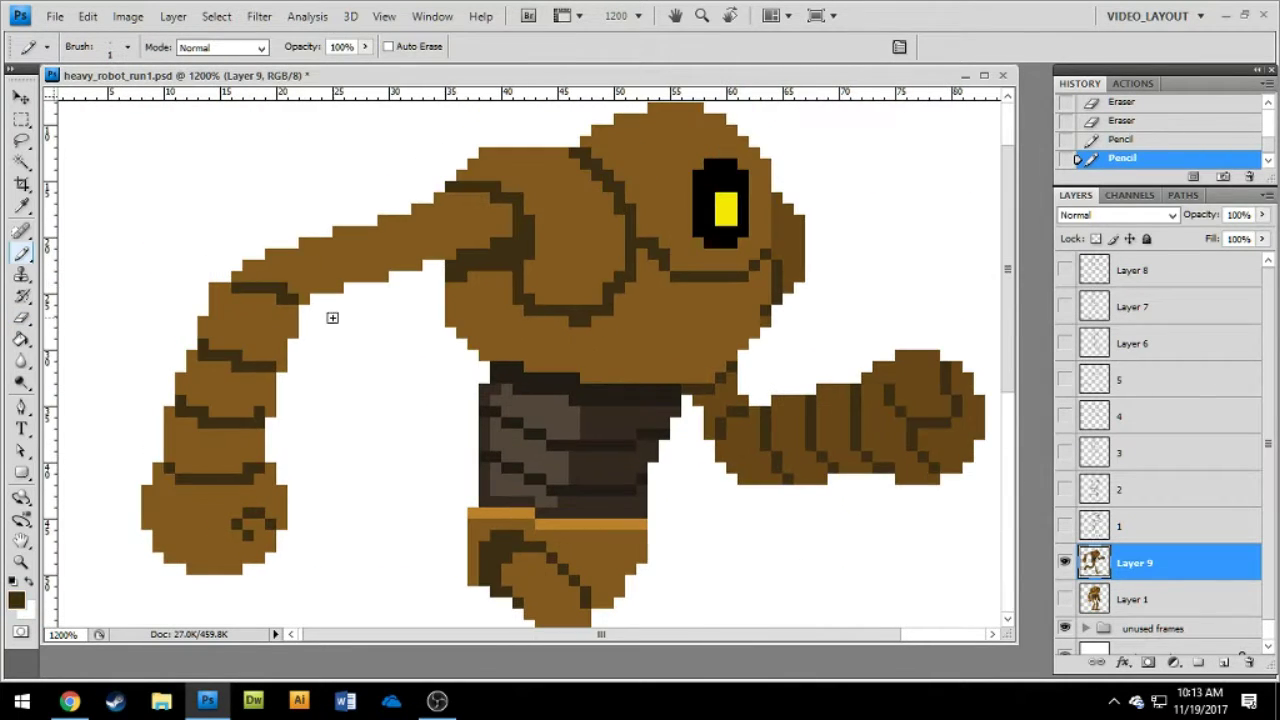
# Refine the dark brown outline along the shoulder plate's lower and front edges and at the jaw line.
pyautogui.moveTo(586, 310)
pyautogui.mouseDown()
pyautogui.moveTo(553, 310)
pyautogui.moveTo(619, 277)
pyautogui.mouseUp()
pyautogui.click(608, 310)
pyautogui.moveTo(575, 154); pyautogui.dragTo(608, 187)
pyautogui.click(618, 210)
pyautogui.moveTo(652, 243)
pyautogui.mouseDown()
pyautogui.moveTo(664, 254)
pyautogui.moveTo(652, 265)
pyautogui.mouseUp()
pyautogui.keyDown('alt'); pyautogui.click(630, 245); pyautogui.keyUp('alt')
pyautogui.click(766, 265)
# Touch up the pixels where the back-swung arm meets the shoulder, using dark and mid browns sampled from the sprite.
pyautogui.moveTo(564, 322); pyautogui.dragTo(552, 322)
pyautogui.keyDown('alt'); pyautogui.click(613, 214); pyautogui.keyUp('alt')
pyautogui.click(496, 187)
pyautogui.moveTo(530, 222); pyautogui.dragTo(530, 255)
pyautogui.keyDown('alt'); pyautogui.click(520, 289); pyautogui.keyUp('alt')
pyautogui.moveTo(530, 299); pyautogui.dragTo(530, 288)
pyautogui.keyDown('alt'); pyautogui.click(534, 278); pyautogui.keyUp('alt')
pyautogui.keyDown('alt'); pyautogui.click(498, 162); pyautogui.keyUp('alt')
pyautogui.moveTo(461, 164); pyautogui.dragTo(450, 175)
# Paint a lighter orange-brown highlight on the shoulder plate, sampling neighbouring browns to tidy its edges.
pyautogui.moveTo(473, 153)
pyautogui.mouseDown()
pyautogui.moveTo(428, 198)
pyautogui.moveTo(498, 153)
pyautogui.moveTo(519, 164)
pyautogui.moveTo(552, 278)
pyautogui.moveTo(597, 310)
pyautogui.moveTo(620, 298)
pyautogui.mouseUp()
pyautogui.keyDown('alt'); pyautogui.click(450, 187); pyautogui.keyUp('alt')
pyautogui.keyDown('alt'); pyautogui.click(512, 513); pyautogui.keyUp('alt')
pyautogui.keyDown('alt'); pyautogui.click(552, 180); pyautogui.keyUp('alt')
pyautogui.keyDown('alt'); pyautogui.click(519, 164); pyautogui.keyUp('alt')
pyautogui.click(529, 164)
# Paint a curved orange-brown highlight across the lower chest beneath the shoulder plate.
pyautogui.keyDown('alt'); pyautogui.click(605, 280); pyautogui.keyUp('alt')
pyautogui.keyDown('alt'); pyautogui.click(596, 321); pyautogui.keyUp('alt')
pyautogui.moveTo(725, 342); pyautogui.dragTo(731, 340)
pyautogui.keyDown('alt'); pyautogui.click(580, 308); pyautogui.keyUp('alt')
pyautogui.moveTo(514, 320)
pyautogui.mouseDown()
pyautogui.moveTo(586, 348)
pyautogui.moveTo(650, 309)
pyautogui.moveTo(643, 355)
pyautogui.moveTo(536, 354)
pyautogui.mouseUp()
# Touch up the elbow pixels of the back-swung arm with sampled browns.
pyautogui.scroll(1, 440, 320)
pyautogui.moveTo(288, 296)
pyautogui.mouseDown()
pyautogui.moveTo(398, 257)
pyautogui.moveTo(311, 299)
pyautogui.moveTo(266, 302)
pyautogui.mouseUp()
pyautogui.keyDown('alt'); pyautogui.click(266, 290); pyautogui.keyUp('alt')
pyautogui.click(277, 290)
pyautogui.keyDown('alt'); pyautogui.click(377, 257); pyautogui.keyUp('alt')
# Paint a lighter orange-brown highlight on the top and rear of the head behind the eye.
pyautogui.moveTo(614, 166)
pyautogui.mouseDown()
pyautogui.moveTo(686, 179)
pyautogui.moveTo(658, 217)
pyautogui.mouseUp()
pyautogui.keyDown('alt'); pyautogui.click(721, 176); pyautogui.keyUp('alt')
pyautogui.moveTo(738, 166); pyautogui.dragTo(682, 189)
pyautogui.scroll(-2, 660, 270)
pyautogui.keyDown('alt'); pyautogui.click(651, 294); pyautogui.keyUp('alt')
# Paint lighter orange-brown highlights on the back-swung arm's elbow, forearm segments and fist.
pyautogui.keyDown('alt'); pyautogui.click(282, 258); pyautogui.keyUp('alt')
pyautogui.moveTo(299, 223)
pyautogui.mouseDown()
pyautogui.moveTo(318, 245)
pyautogui.moveTo(300, 235)
pyautogui.moveTo(232, 298)
pyautogui.moveTo(205, 328)
pyautogui.moveTo(218, 343)
pyautogui.mouseUp()
pyautogui.keyDown('alt'); pyautogui.click(300, 257); pyautogui.keyUp('alt')
pyautogui.click(277, 246)
pyautogui.keyDown('alt'); pyautogui.click(267, 244); pyautogui.keyUp('alt')
pyautogui.scroll(-1, 270, 320)
pyautogui.moveTo(288, 335); pyautogui.dragTo(290, 303)
pyautogui.moveTo(188, 311)
pyautogui.mouseDown()
pyautogui.moveTo(190, 358)
pyautogui.moveTo(248, 308)
pyautogui.mouseUp()
pyautogui.moveTo(176, 368)
pyautogui.mouseDown()
pyautogui.moveTo(161, 376)
pyautogui.moveTo(208, 385)
pyautogui.moveTo(220, 429)
pyautogui.mouseUp()
# Paint a narrow orange-brown highlight line down the front leg's thigh and shin.
pyautogui.moveTo(391, 377); pyautogui.dragTo(270, 417)
pyautogui.moveTo(414, 395); pyautogui.dragTo(402, 281)
pyautogui.moveTo(404, 371); pyautogui.dragTo(404, 382)
pyautogui.hotkey('ctrl', 'z')
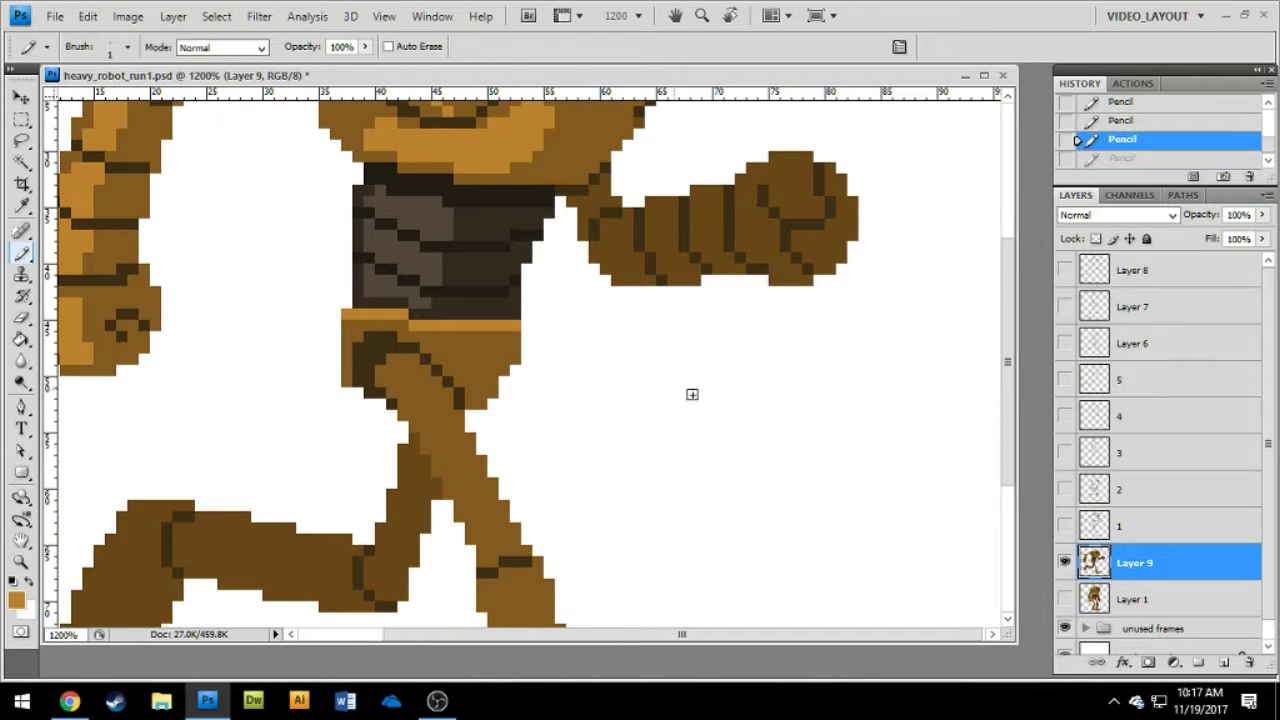
pyautogui.moveTo(691, 394); pyautogui.dragTo(687, 298)
pyautogui.moveTo(410, 275); pyautogui.dragTo(411, 286)
pyautogui.hotkey('ctrl', 'z')
pyautogui.click(400, 274)
pyautogui.keyDown('shift'); pyautogui.click(490, 442); pyautogui.keyUp('shift')
pyautogui.moveTo(506, 471)
pyautogui.mouseDown()
pyautogui.moveTo(507, 301)
pyautogui.moveTo(531, 304)
pyautogui.moveTo(546, 463)
pyautogui.mouseUp()
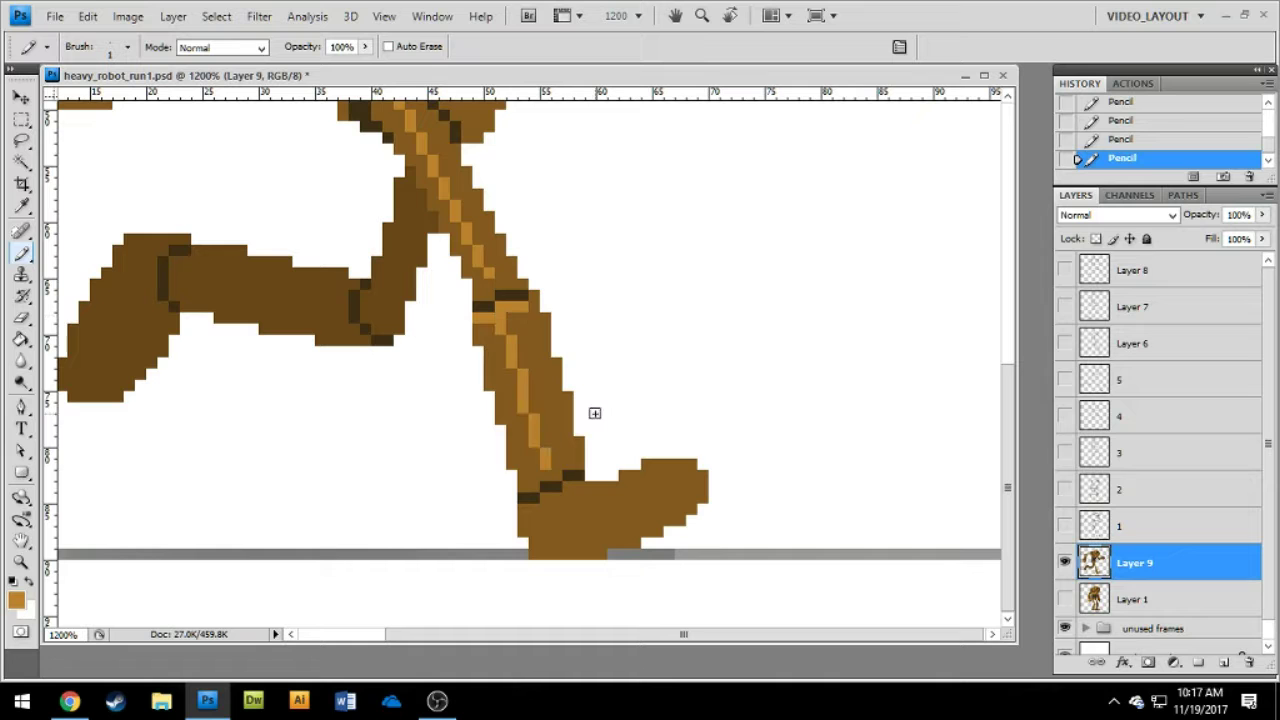
# Review the whole pose and retouch its edge and shading pixels with sampled colours, erasing stray pixels.
pyautogui.scroll(-4, 680, 503)
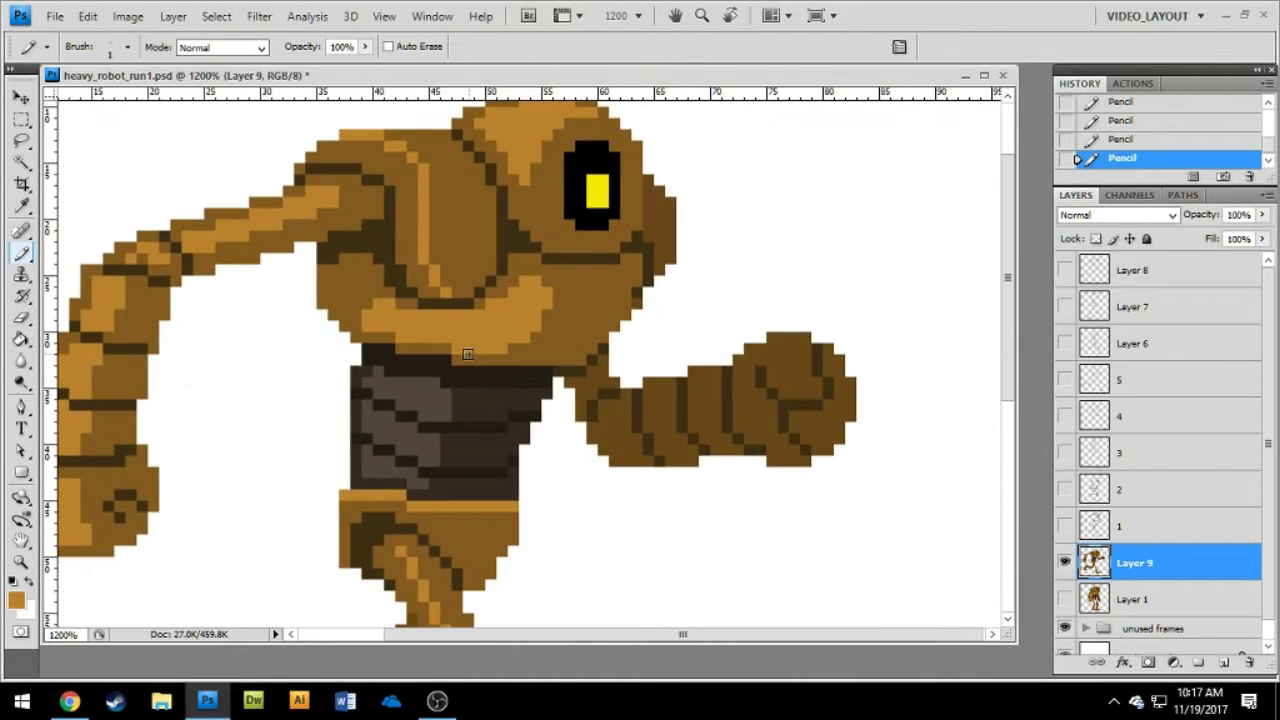
pyautogui.scroll(-2, 500, 405)
pyautogui.scroll(6, 500, 405)
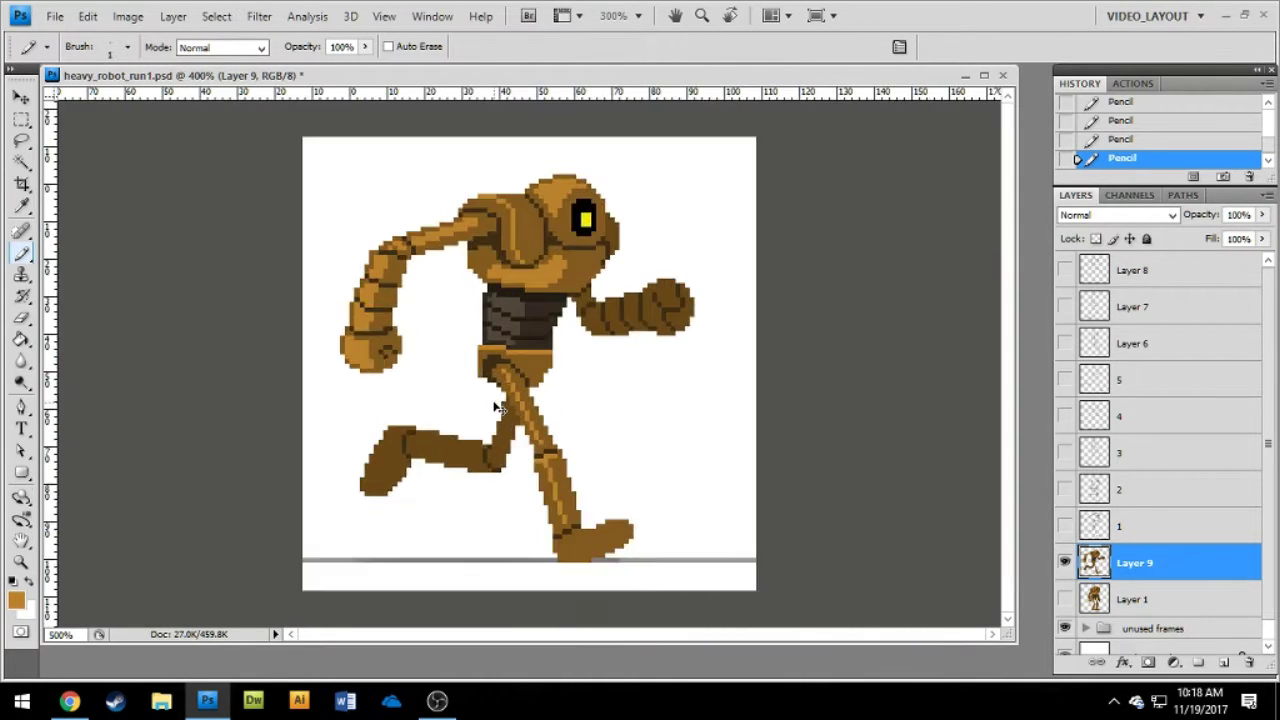
pyautogui.moveTo(401, 335); pyautogui.dragTo(400, 388)
pyautogui.press('e')
pyautogui.click(401, 325)
pyautogui.press('b')
pyautogui.keyDown('alt'); pyautogui.click(430, 325); pyautogui.keyUp('alt')
pyautogui.click(401, 336)
pyautogui.keyDown('alt'); pyautogui.click(424, 299); pyautogui.keyUp('alt')
pyautogui.moveTo(413, 247)
pyautogui.mouseDown()
pyautogui.moveTo(414, 309)
pyautogui.moveTo(422, 302)
pyautogui.mouseUp()
pyautogui.keyDown('alt'); pyautogui.click(427, 268); pyautogui.keyUp('alt')
pyautogui.click(411, 258)
pyautogui.keyDown('alt'); pyautogui.click(452, 296); pyautogui.keyUp('alt')
pyautogui.moveTo(451, 369)
pyautogui.mouseDown()
pyautogui.moveTo(456, 323)
pyautogui.moveTo(416, 345)
pyautogui.moveTo(463, 338)
pyautogui.mouseUp()
pyautogui.keyDown('alt'); pyautogui.click(436, 325); pyautogui.keyUp('alt')
pyautogui.keyDown('alt'); pyautogui.click(448, 331); pyautogui.keyUp('alt')
pyautogui.keyDown('alt'); pyautogui.click(508, 360); pyautogui.keyUp('alt')
pyautogui.scroll(-6, 603, 408)
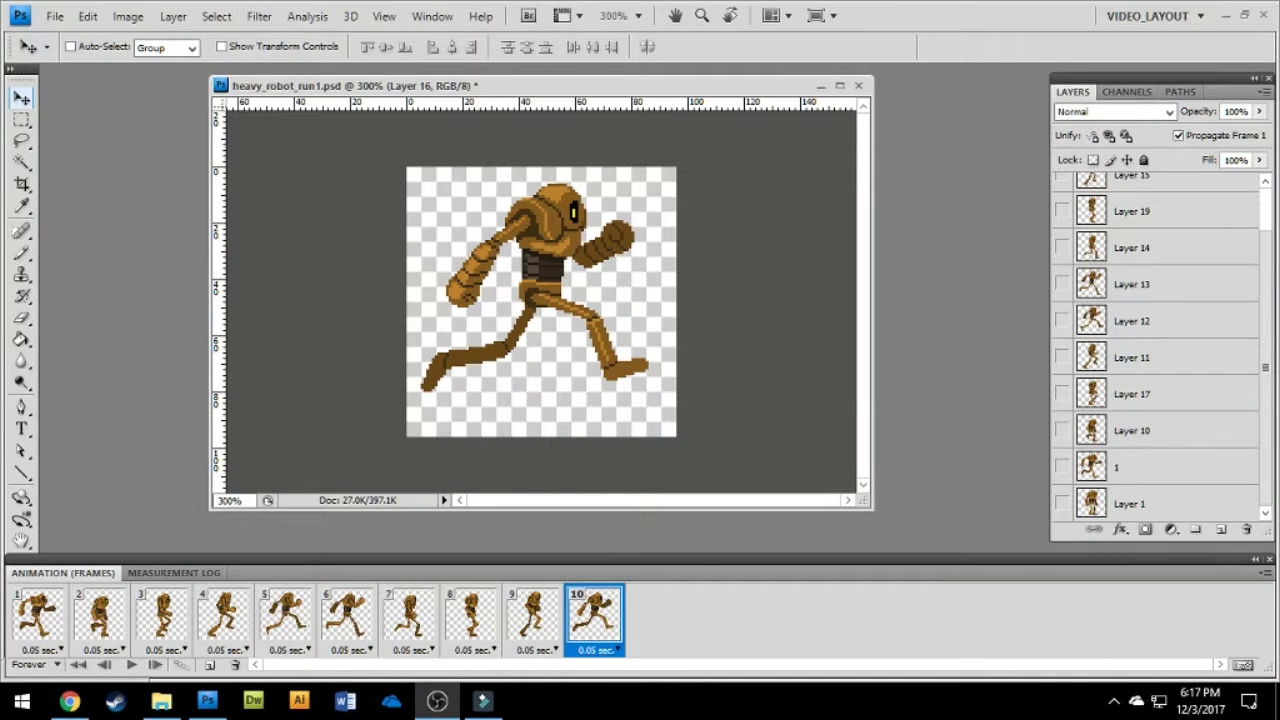
# Review animation frames 1 to 5 and their matching layers, returning to frame 1.
pyautogui.click(40, 622)
pyautogui.click(100, 625)
pyautogui.click(158, 627)
pyautogui.click(236, 627)
pyautogui.click(300, 627)
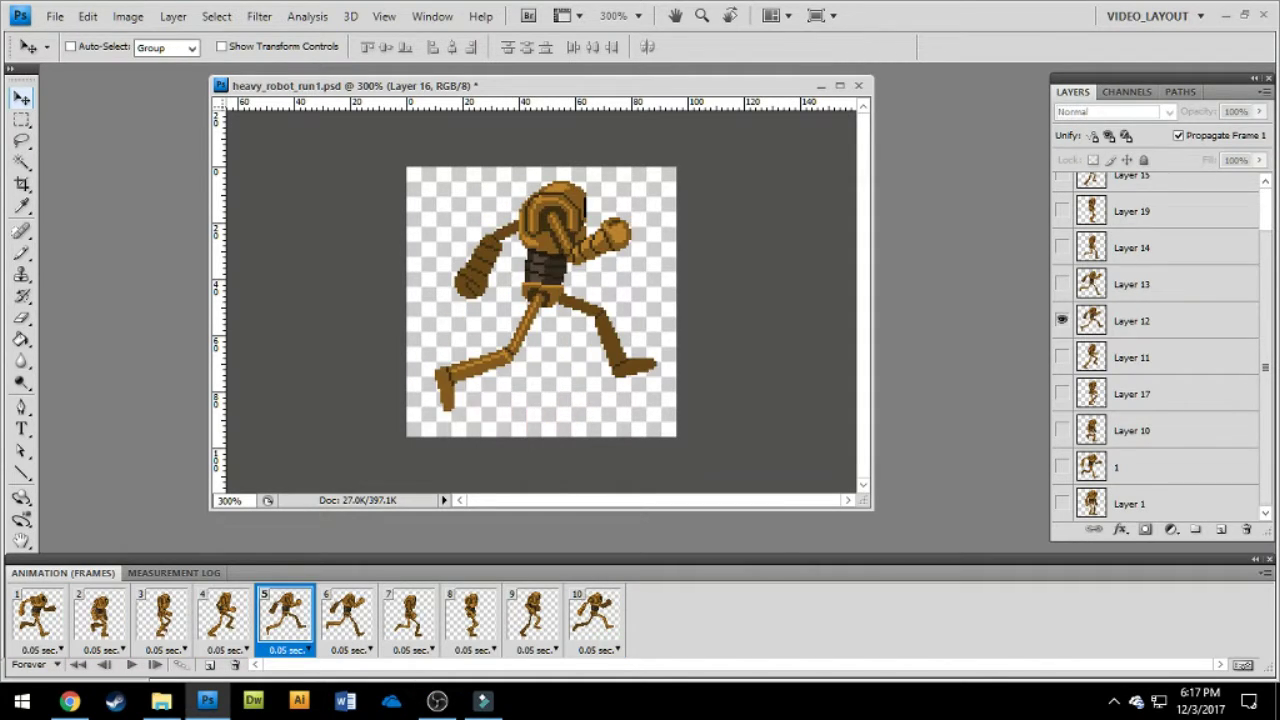
pyautogui.moveTo(1267, 345)
pyautogui.mouseDown()
pyautogui.moveTo(1267, 294)
pyautogui.moveTo(1266, 368)
pyautogui.mouseUp()
pyautogui.click(42, 620)
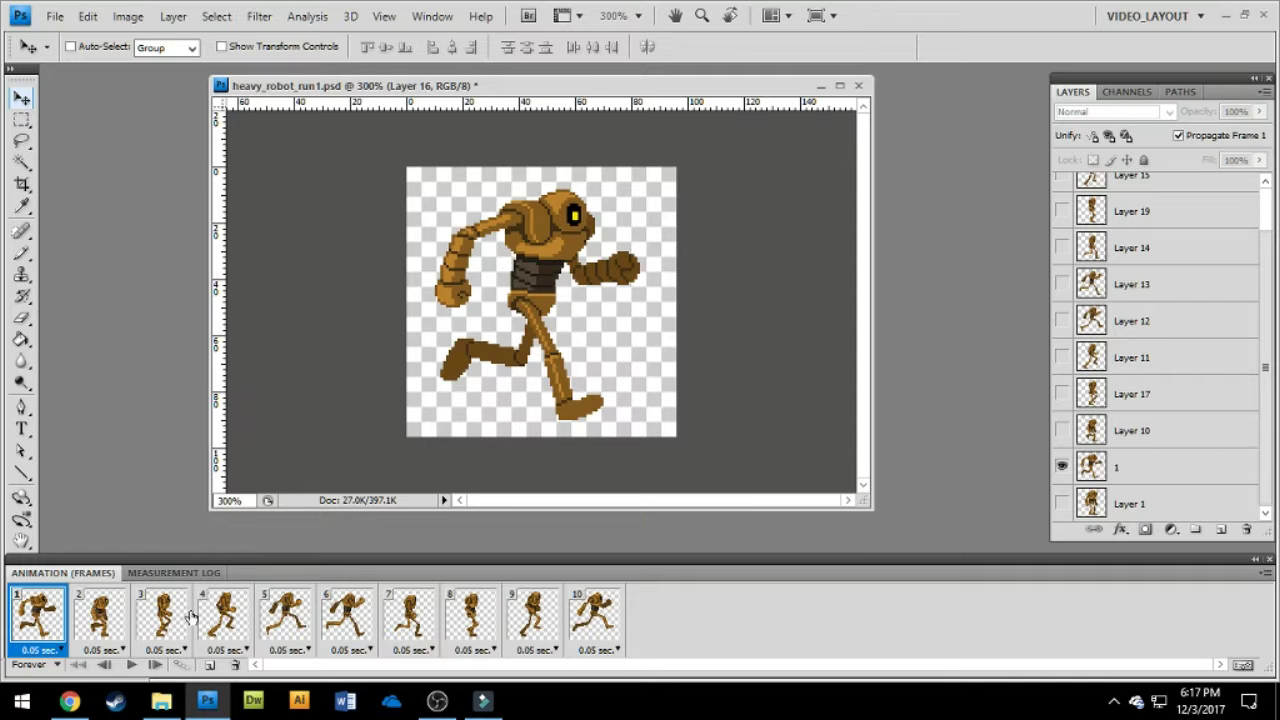
# Starting from frame 2's layer, rename Layer 10, Layer 17 and Layer 11 as 2, 3 and 4.
pyautogui.click(104, 620)
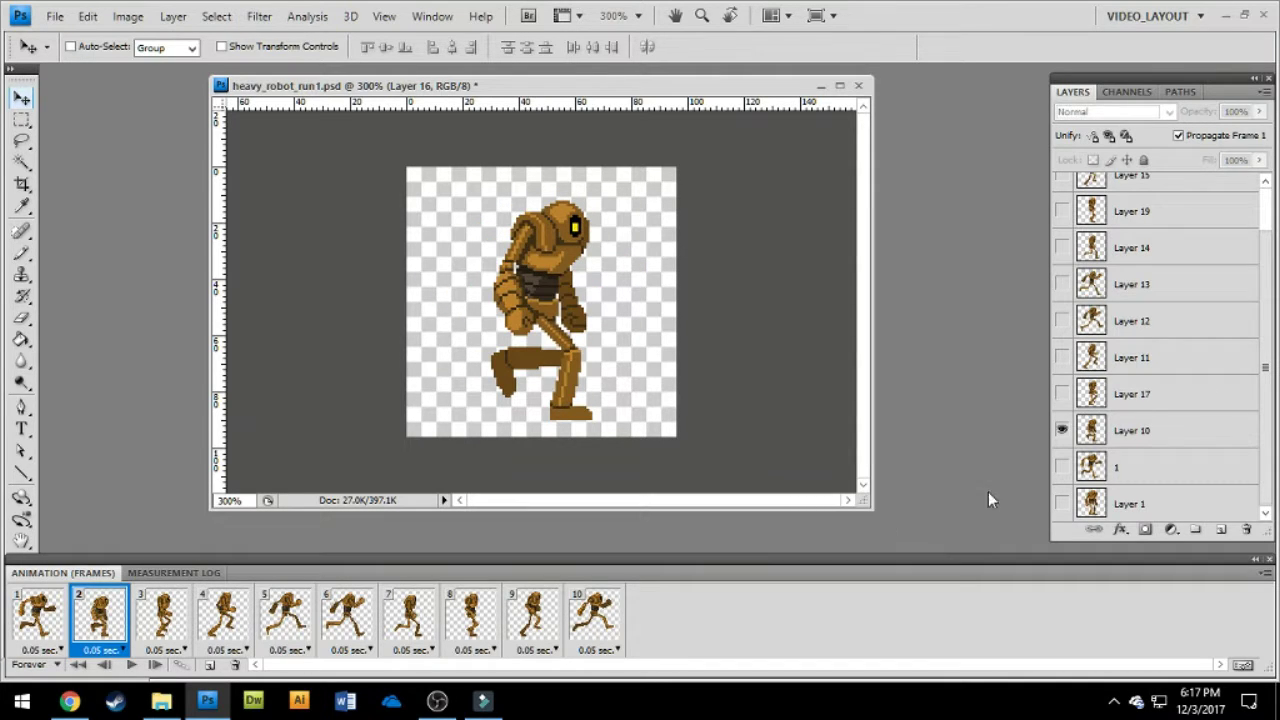
pyautogui.doubleClick(1143, 435)
pyautogui.write('2')
pyautogui.doubleClick(1136, 396)
pyautogui.write('3')
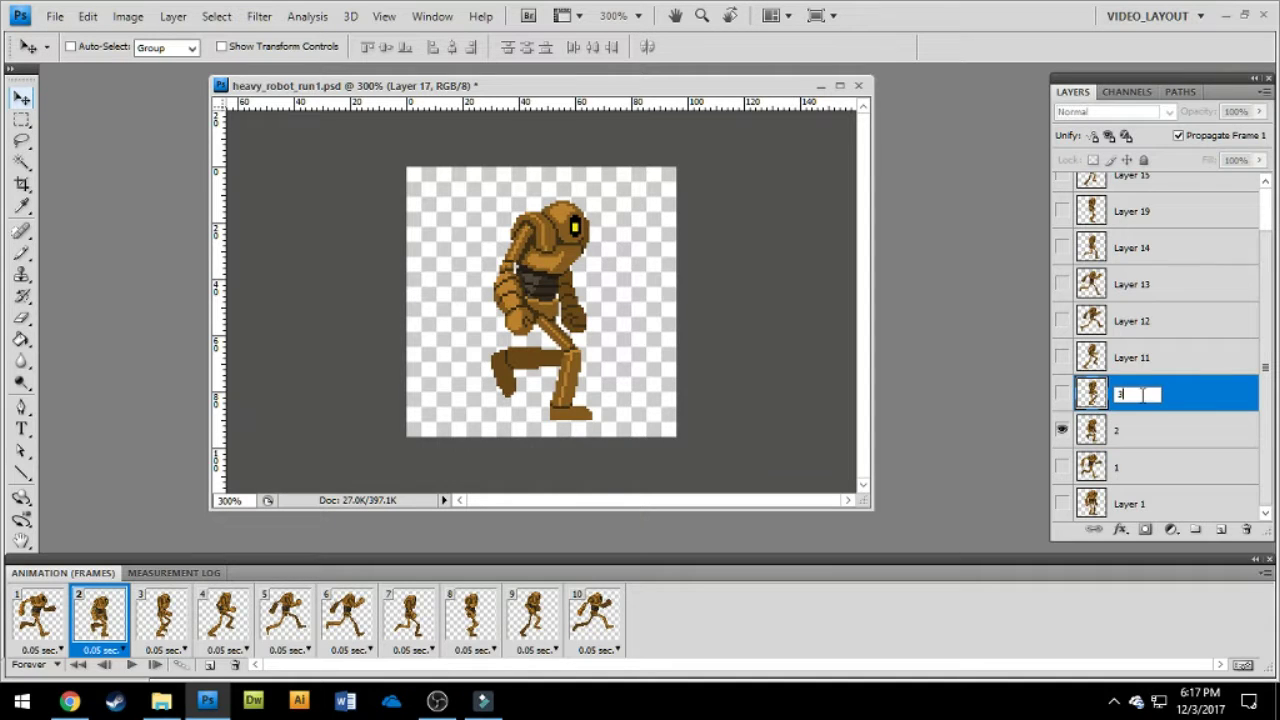
pyautogui.doubleClick(1138, 358)
pyautogui.write('4')
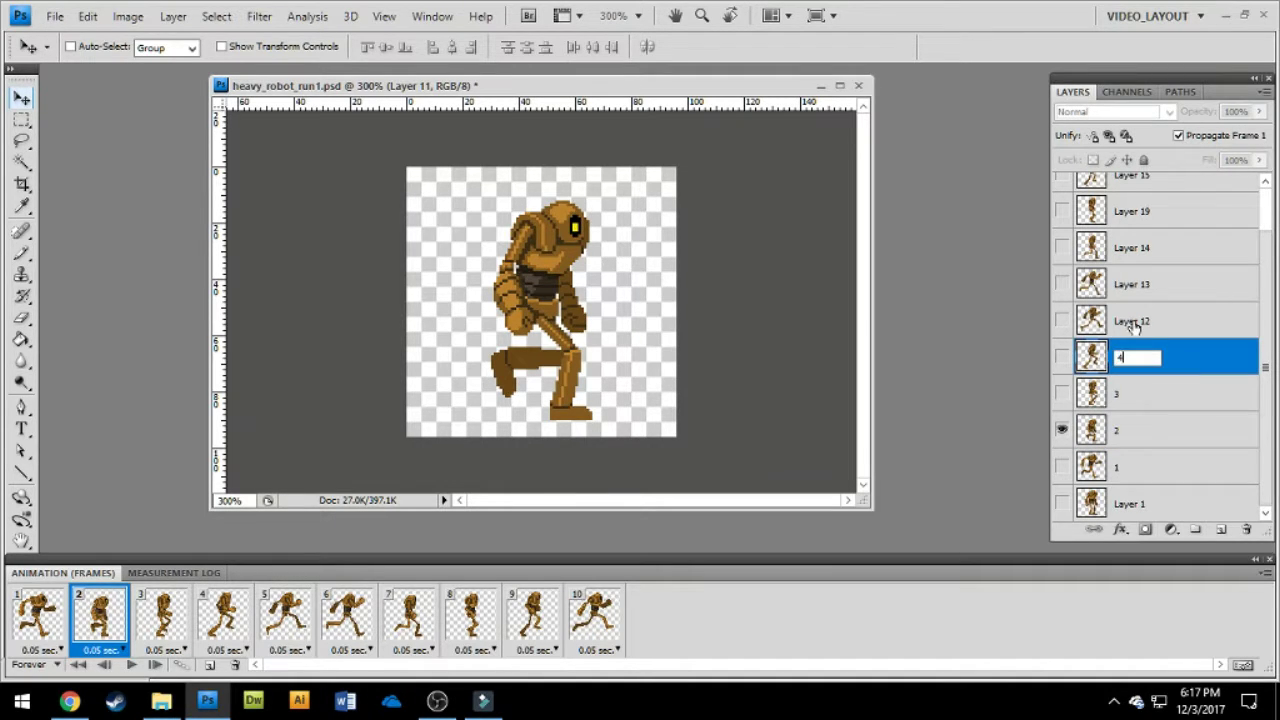
# Rename Layer 12, Layer 13, Layer 14 and Layer 19 as 5, 6, 7 and 8.
pyautogui.doubleClick(1136, 320)
pyautogui.write('5')
pyautogui.doubleClick(1138, 284)
pyautogui.write('6')
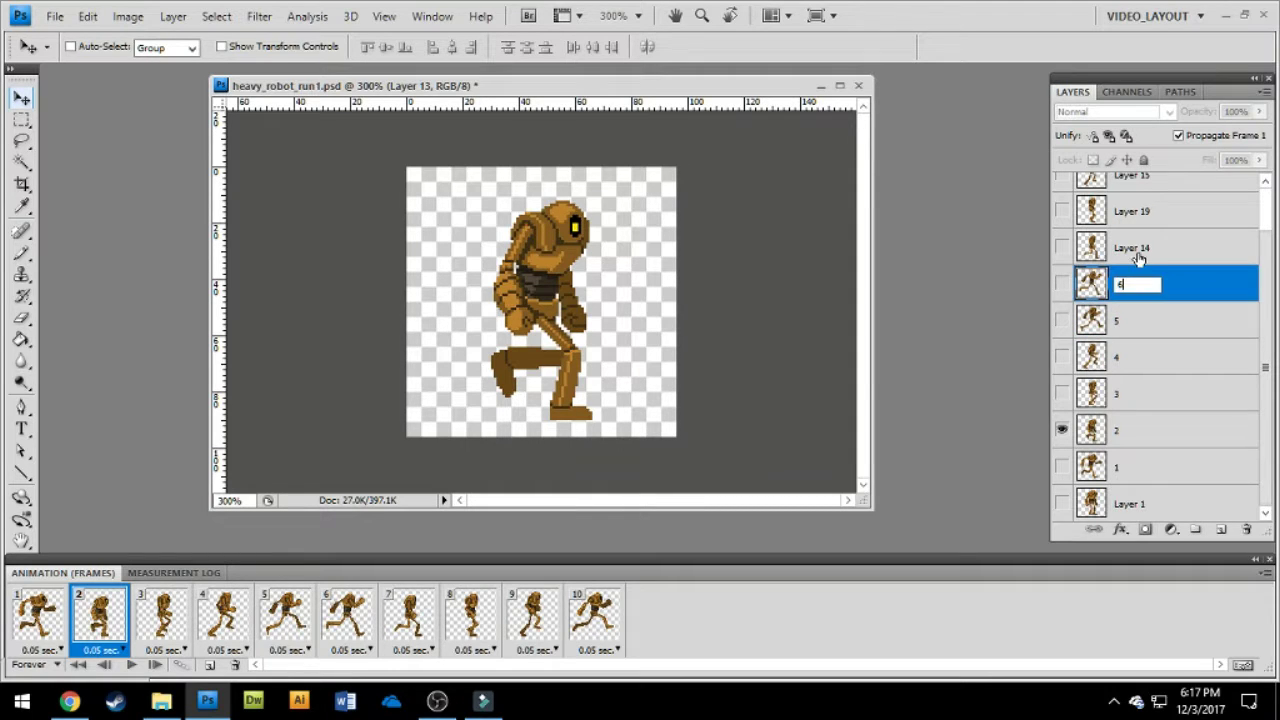
pyautogui.doubleClick(1138, 248)
pyautogui.write('7')
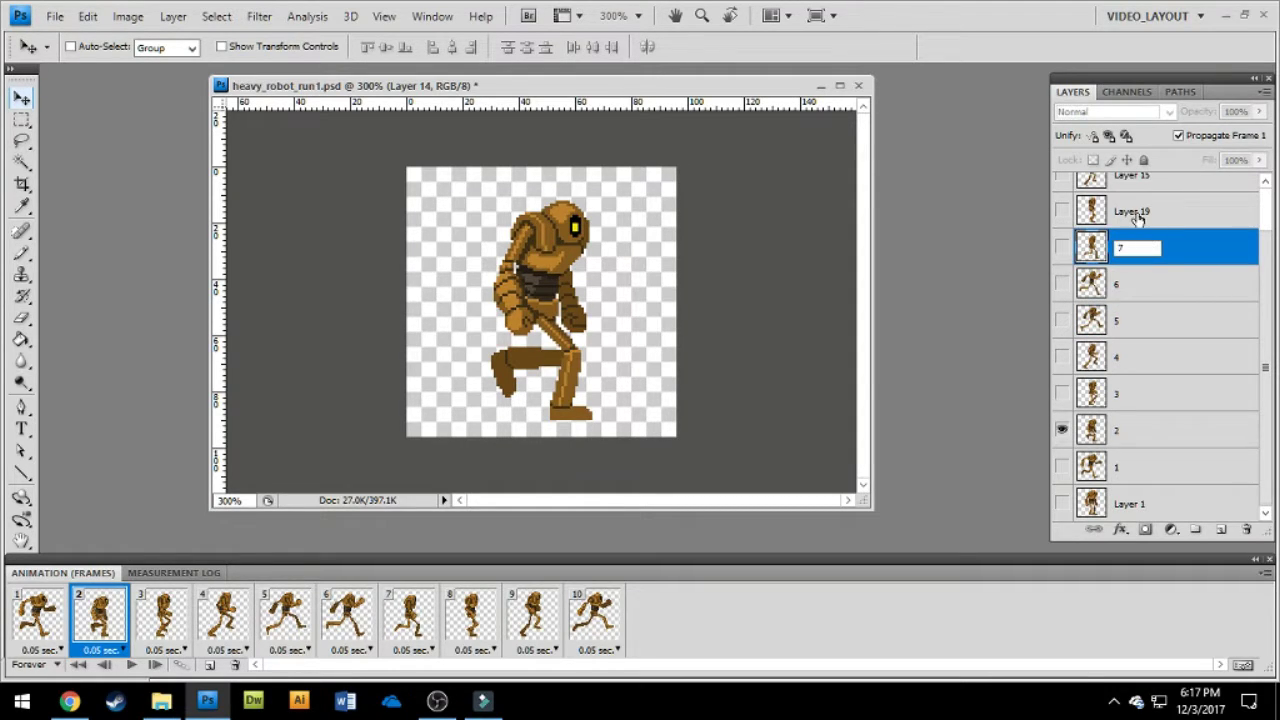
pyautogui.doubleClick(1137, 214)
pyautogui.write('8')
pyautogui.press('Return')
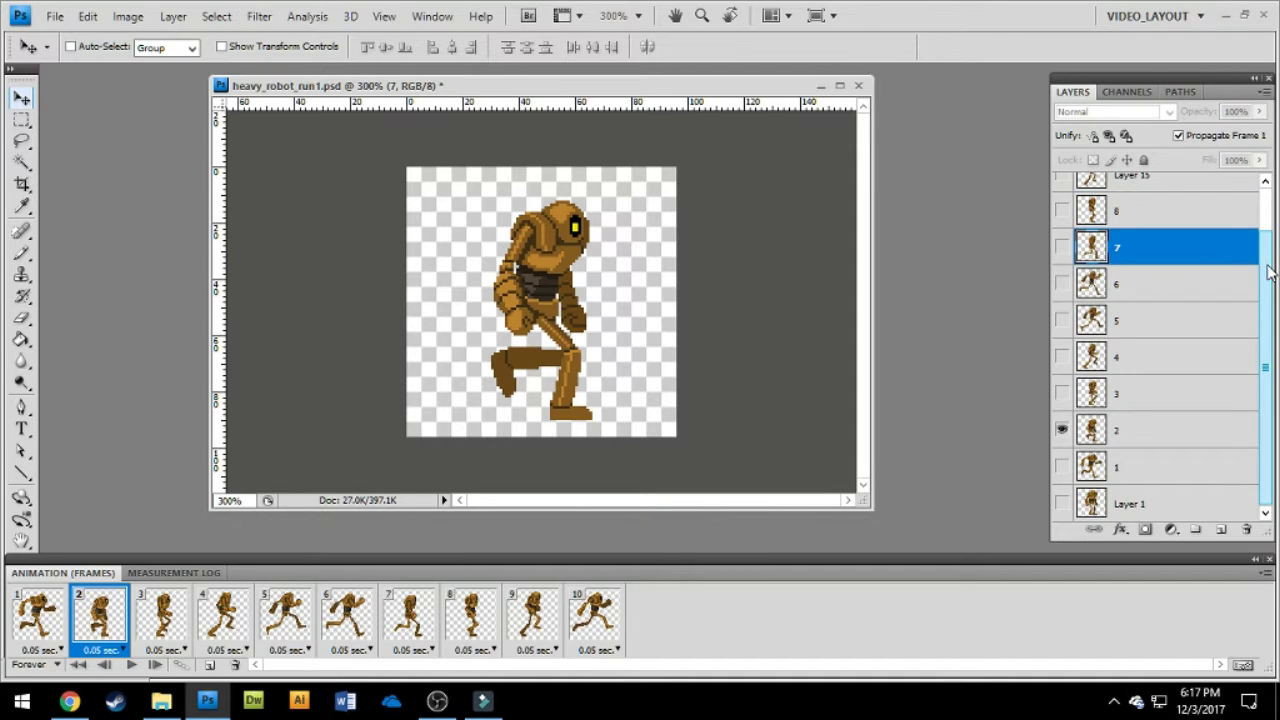
# Rename Layer 15 and the layer above it as 9 and 10.
pyautogui.scroll(1, 1208, 247)
pyautogui.doubleClick(1137, 228)
pyautogui.write('9')
pyautogui.doubleClick(1137, 192)
pyautogui.write('10')
pyautogui.click(1138, 292)
pyautogui.scroll(-1, 1138, 300)
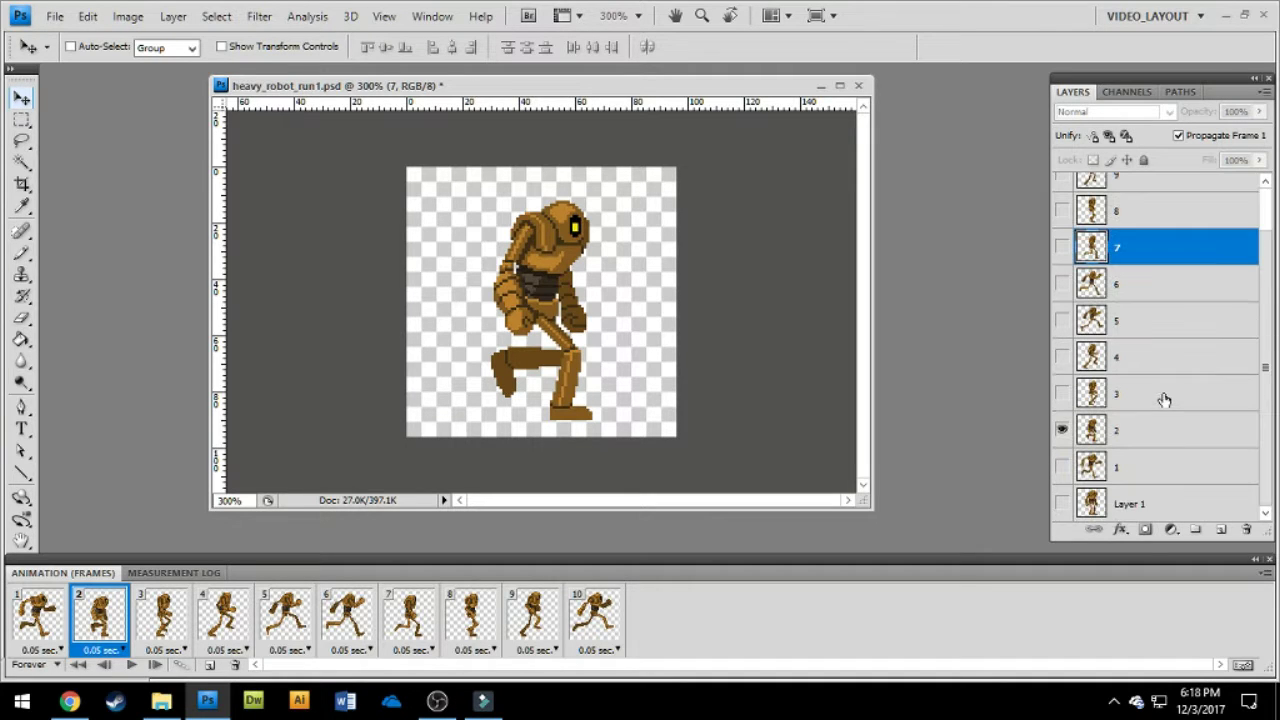
# Rename the bottom layer, Layer 1, as idle.
pyautogui.doubleClick(1130, 505)
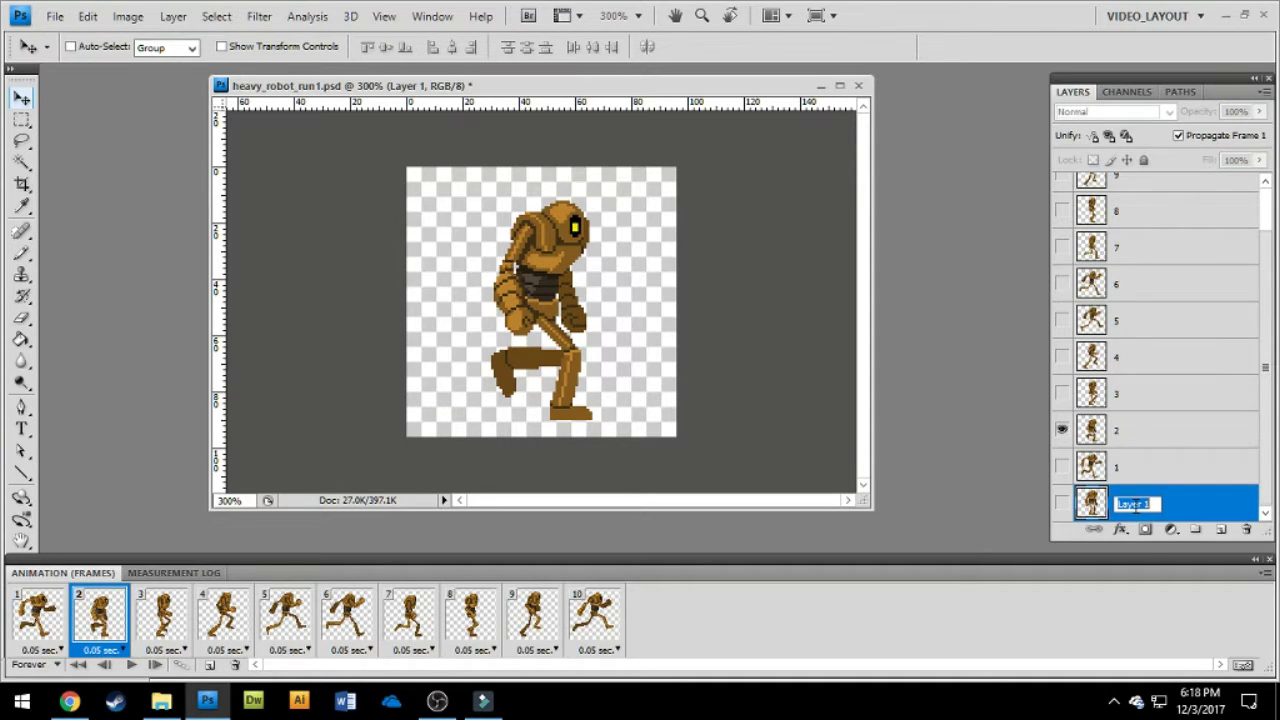
pyautogui.write('Idle')
pyautogui.click(1162, 468)
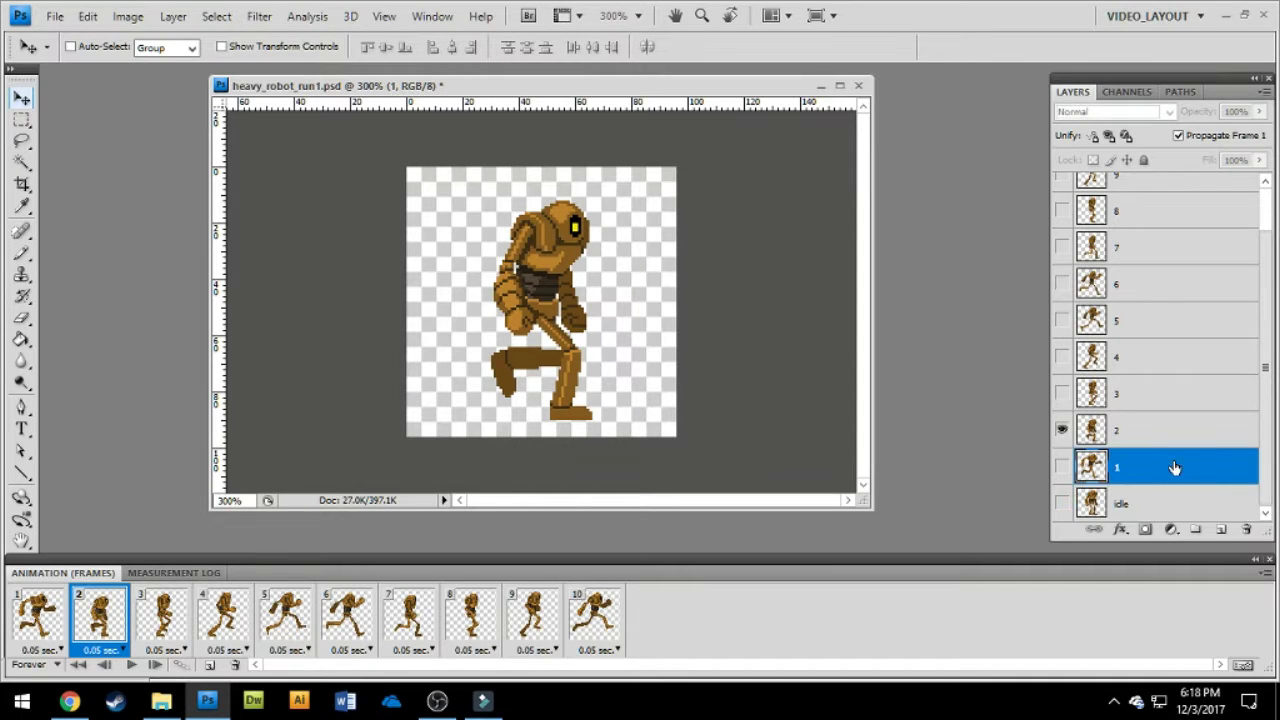
pyautogui.click(1160, 503)
# Check the first three animation frames, play the run cycle from frame 1 and stop it.
pyautogui.click(106, 664)
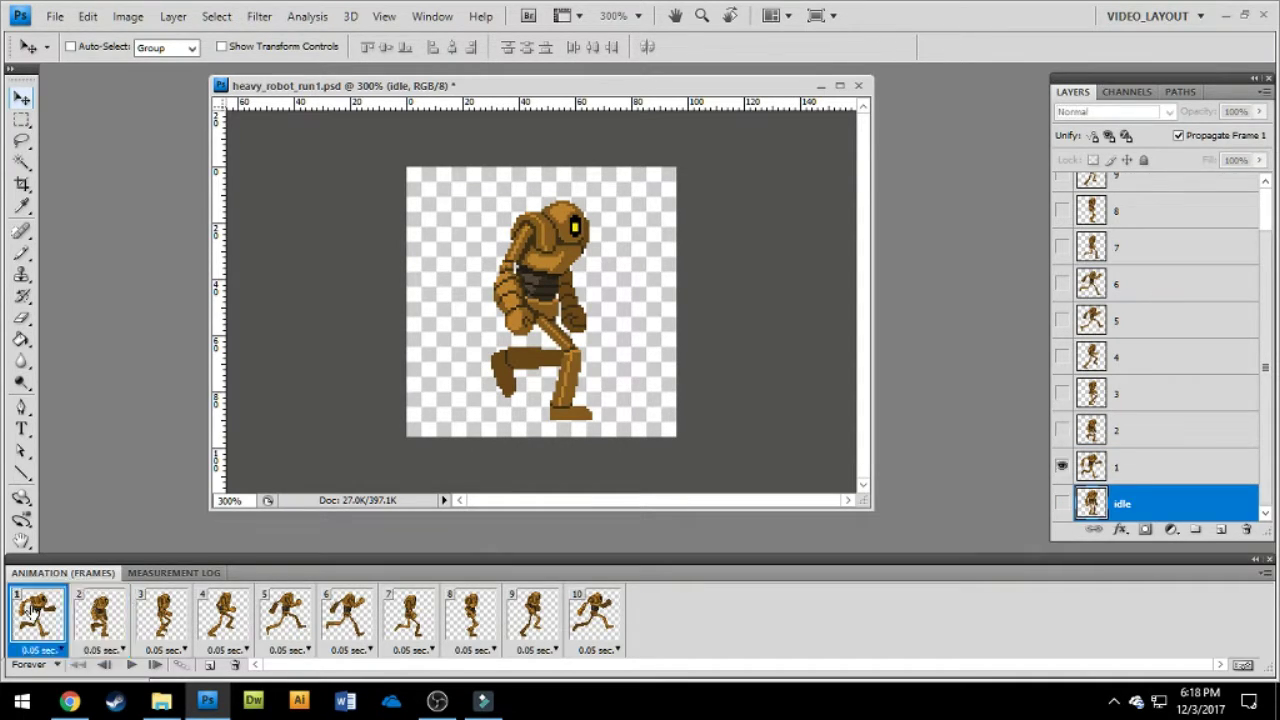
pyautogui.click(106, 628)
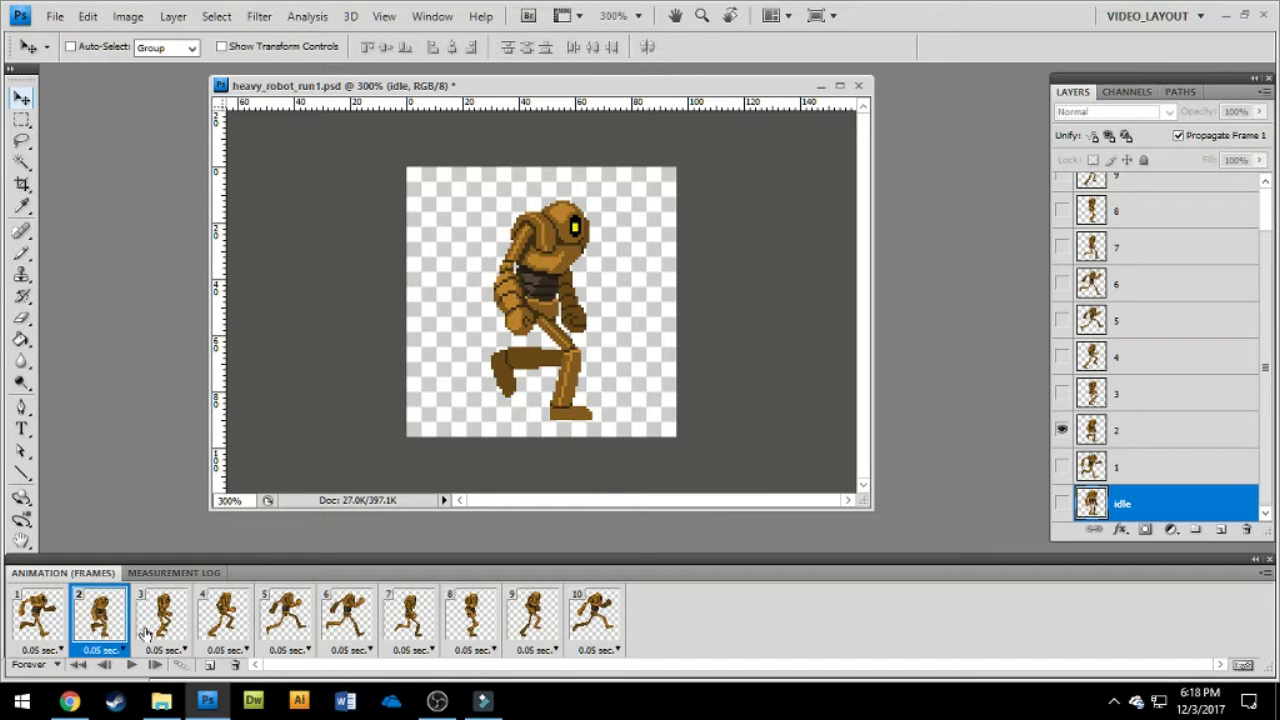
pyautogui.click(157, 628)
pyautogui.click(55, 628)
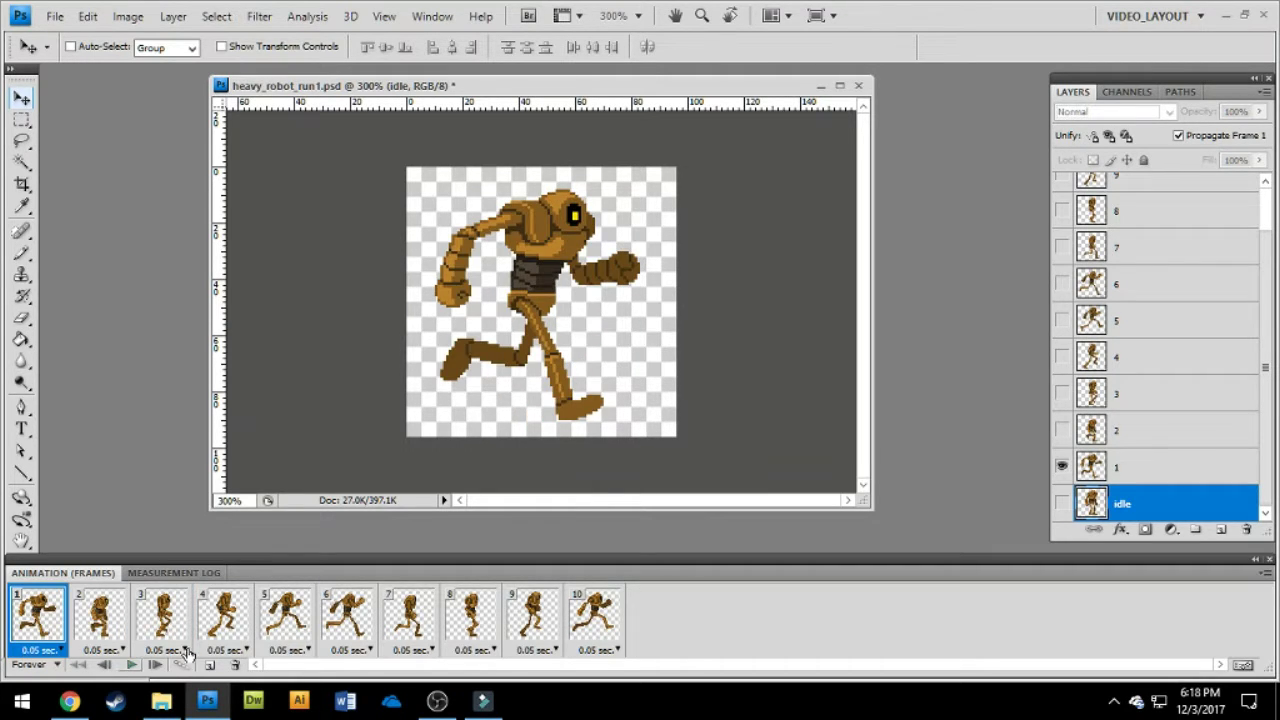
pyautogui.click(130, 666)
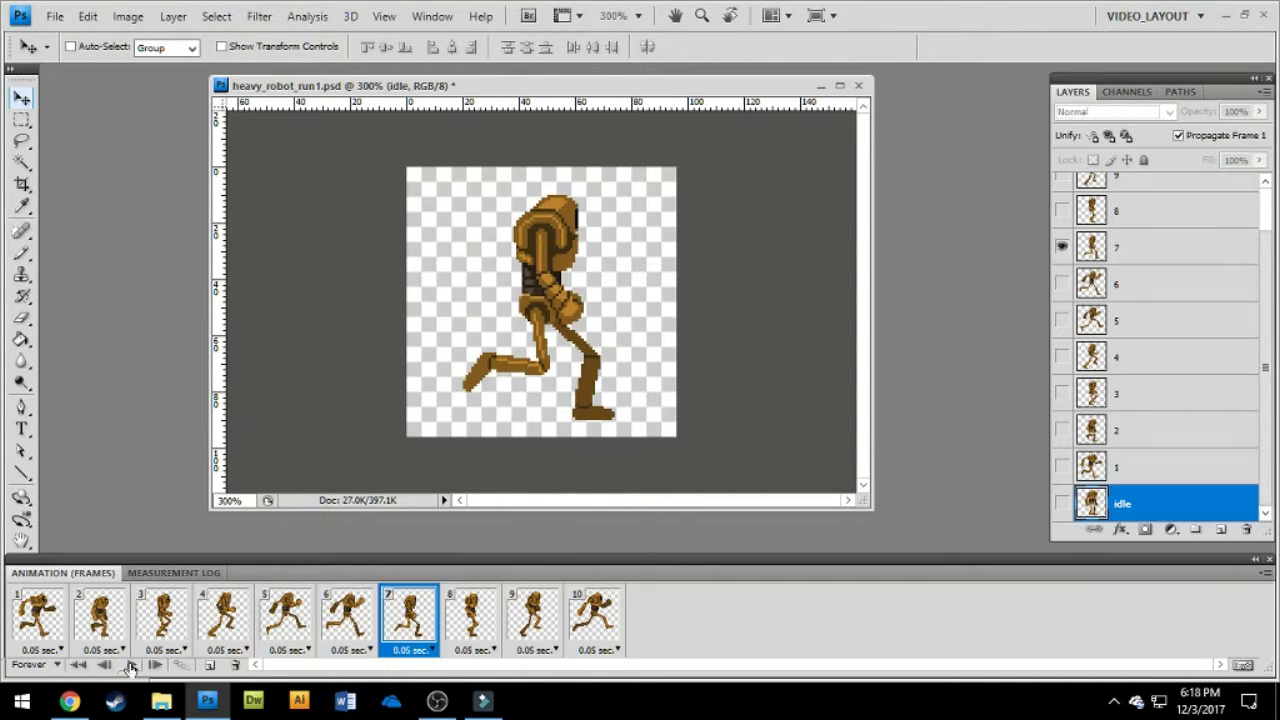
pyautogui.click(130, 666)
# Set the delay of all ten animation frames to 0.1 seconds.
pyautogui.click(55, 625)
pyautogui.keyDown('shift'); pyautogui.click(580, 638); pyautogui.keyUp('shift')
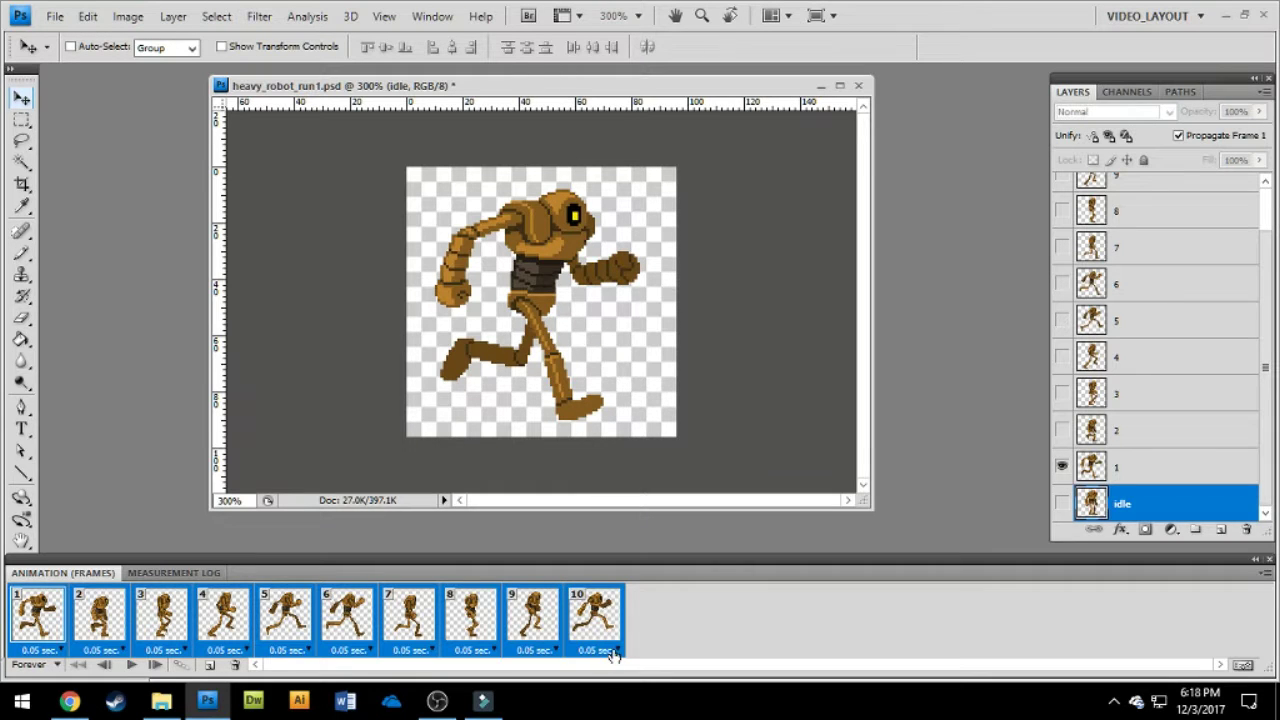
pyautogui.click(615, 651)
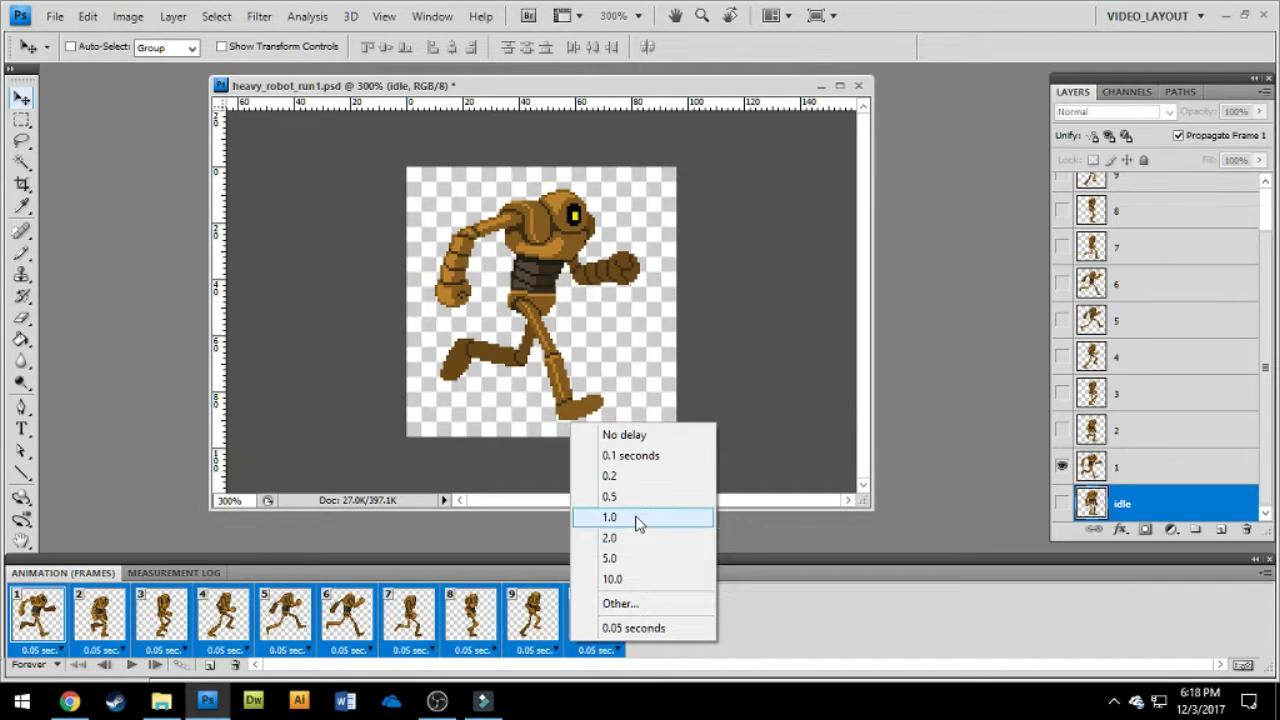
pyautogui.click(634, 456)
# Play the slowed run cycle from frame 1 and stop the preview.
pyautogui.click(22, 620)
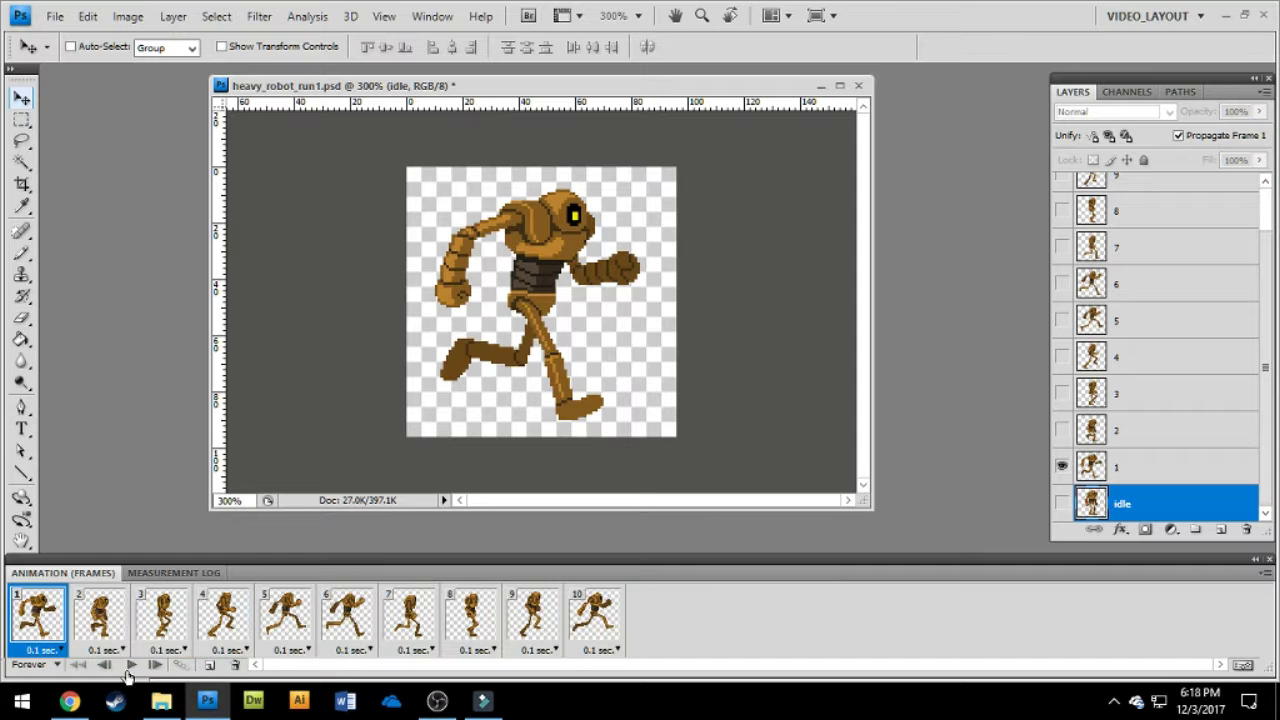
pyautogui.click(131, 665)
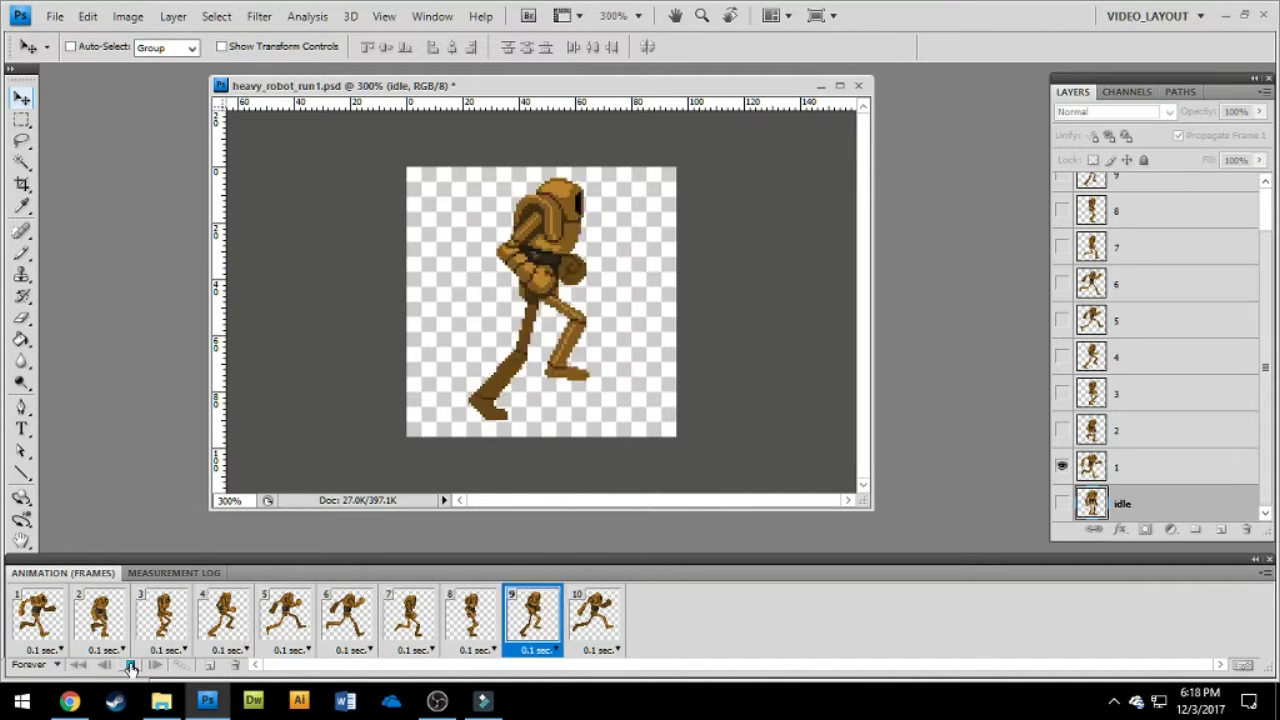
pyautogui.click(130, 666)
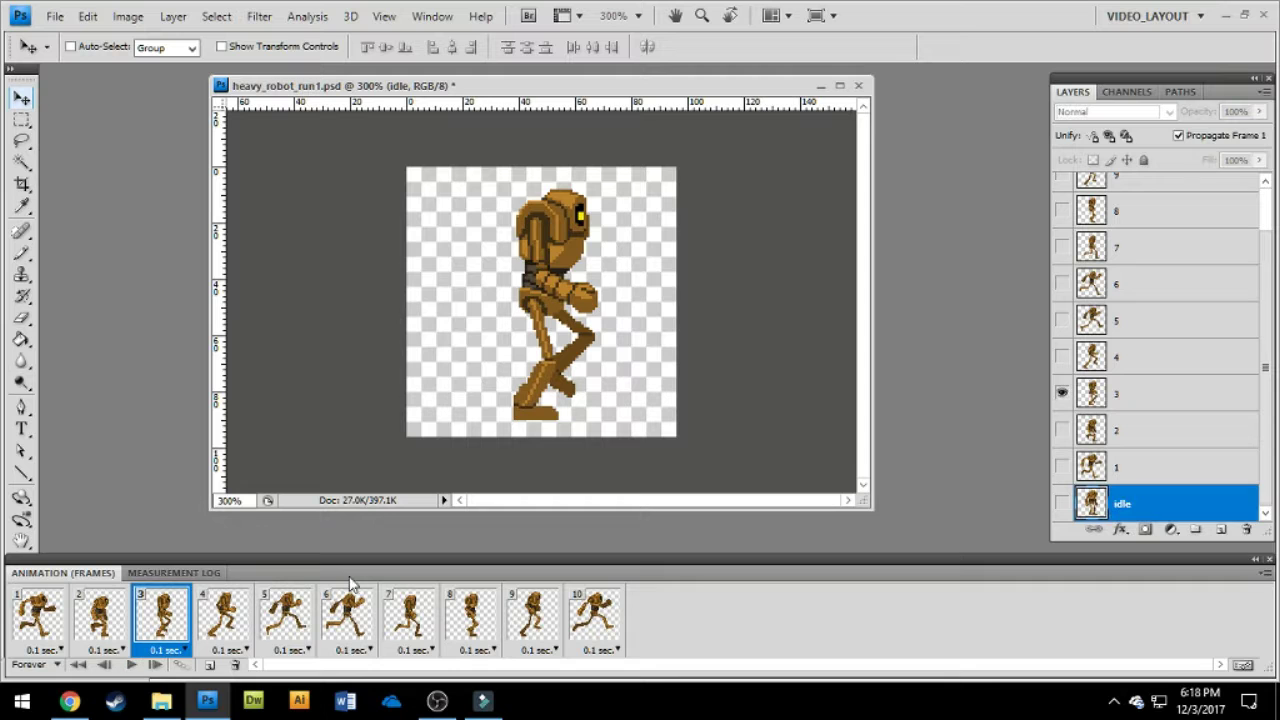
# Load and run the Sprite Sheet Generator 0.6.0 script from the project_dante folder.
pyautogui.moveTo(551, 88); pyautogui.dragTo(517, 97)
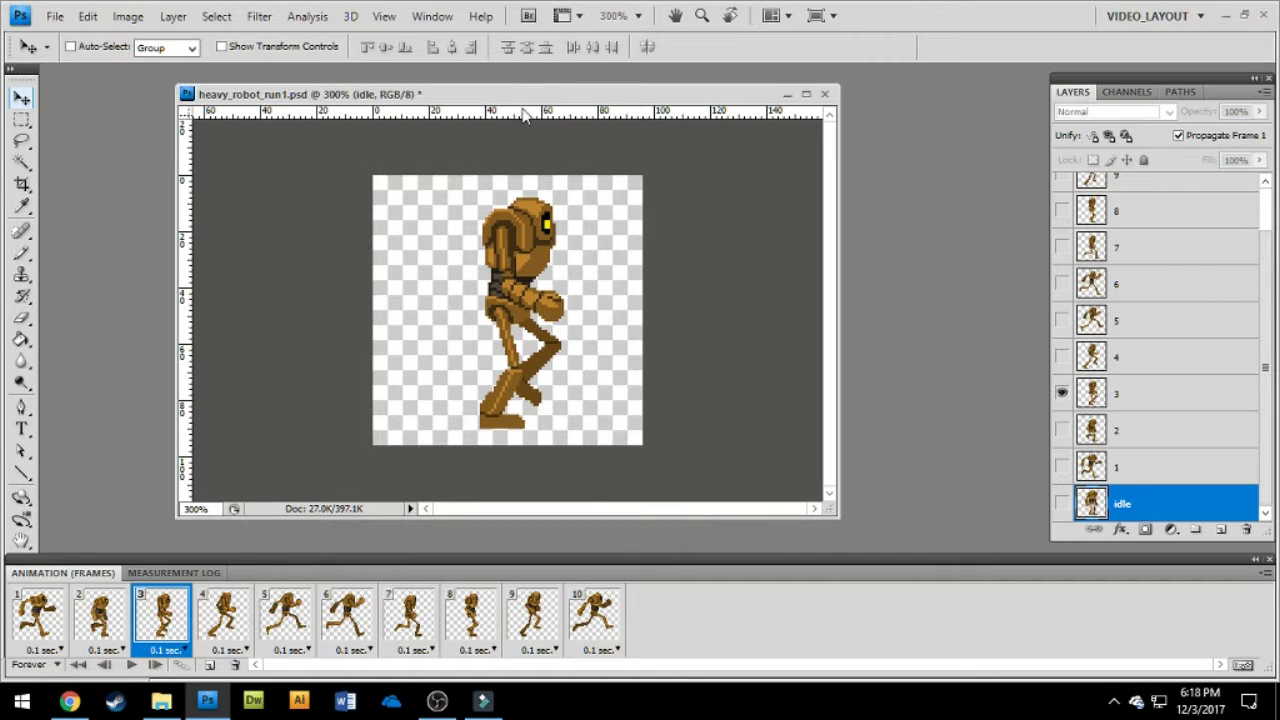
pyautogui.click(55, 17)
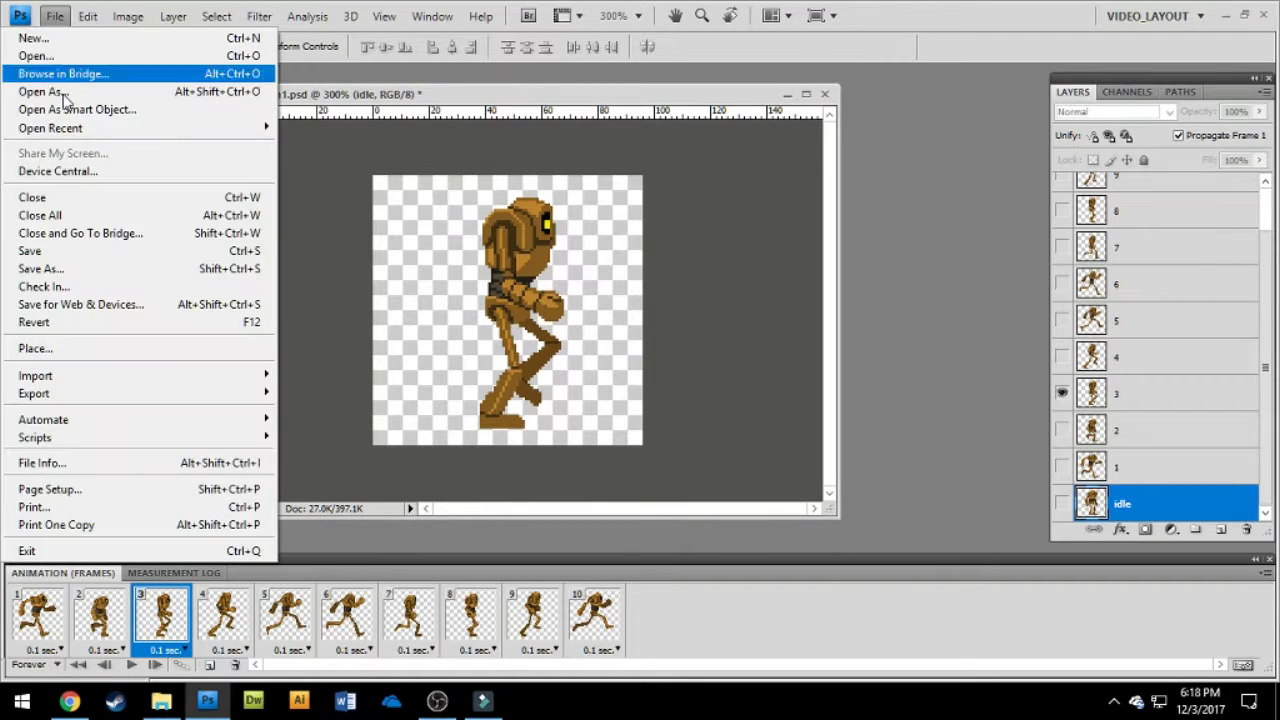
pyautogui.moveTo(70, 441)
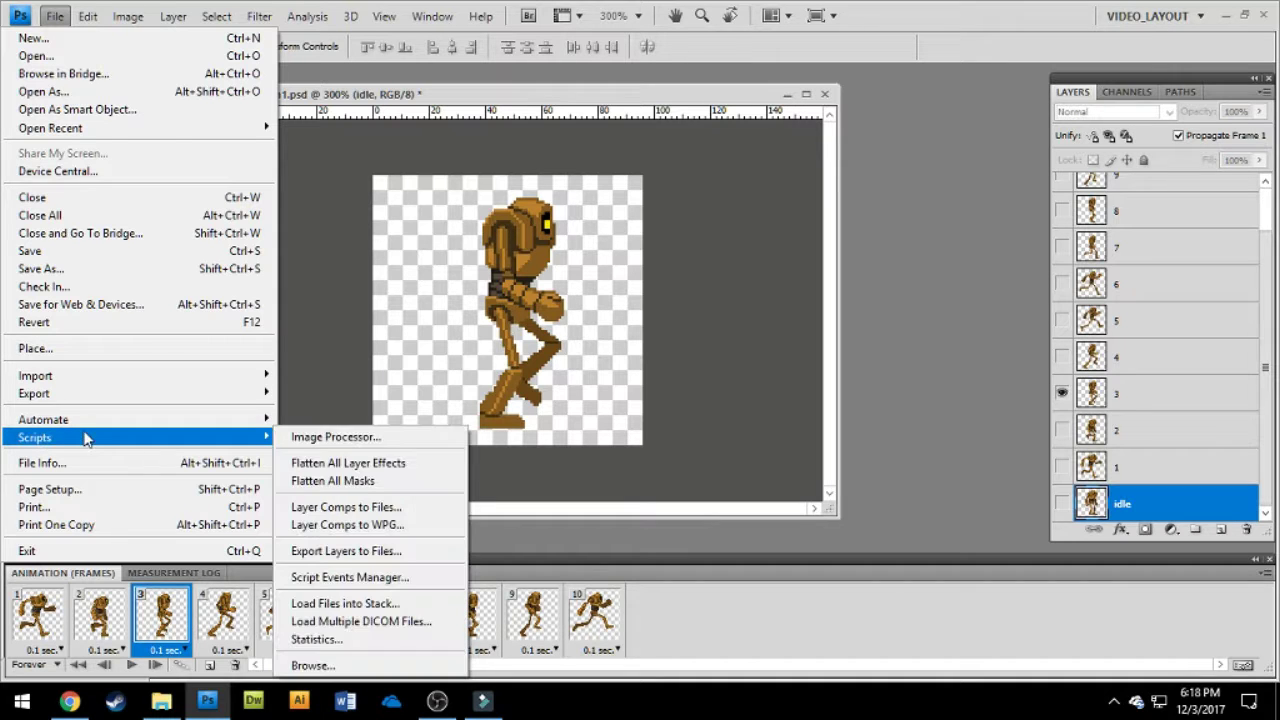
pyautogui.click(308, 667)
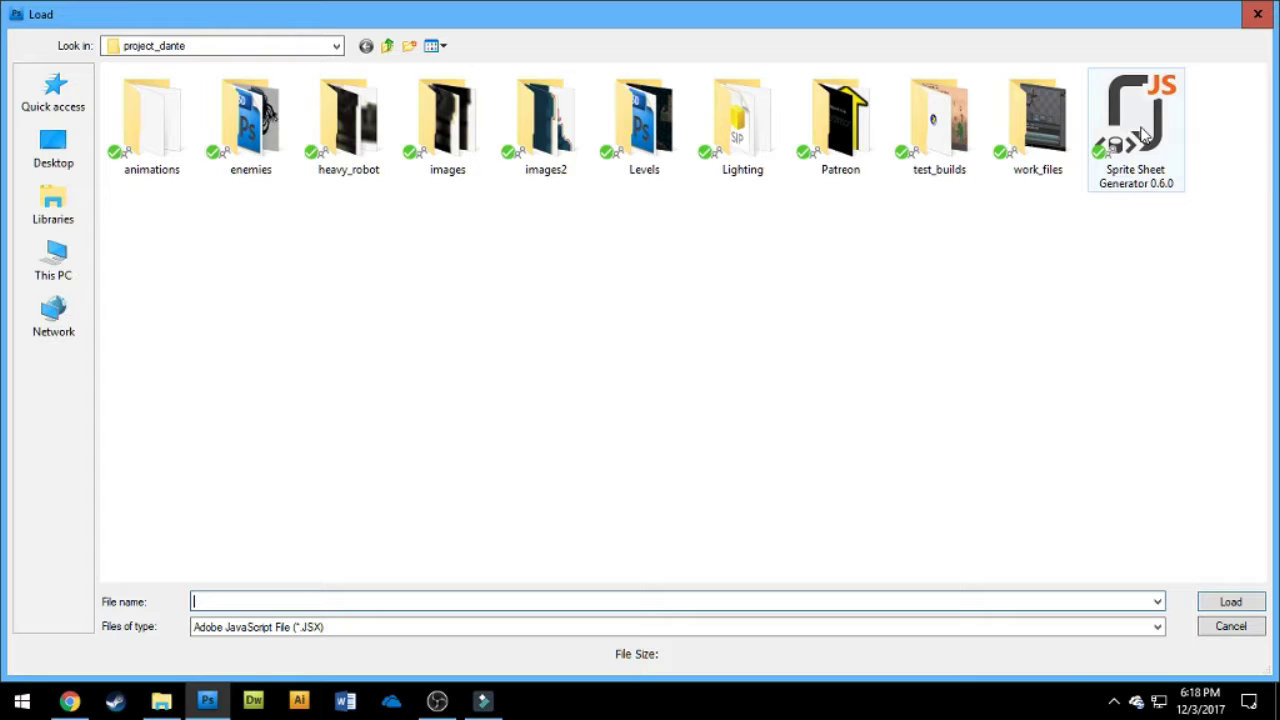
pyautogui.click(1145, 135)
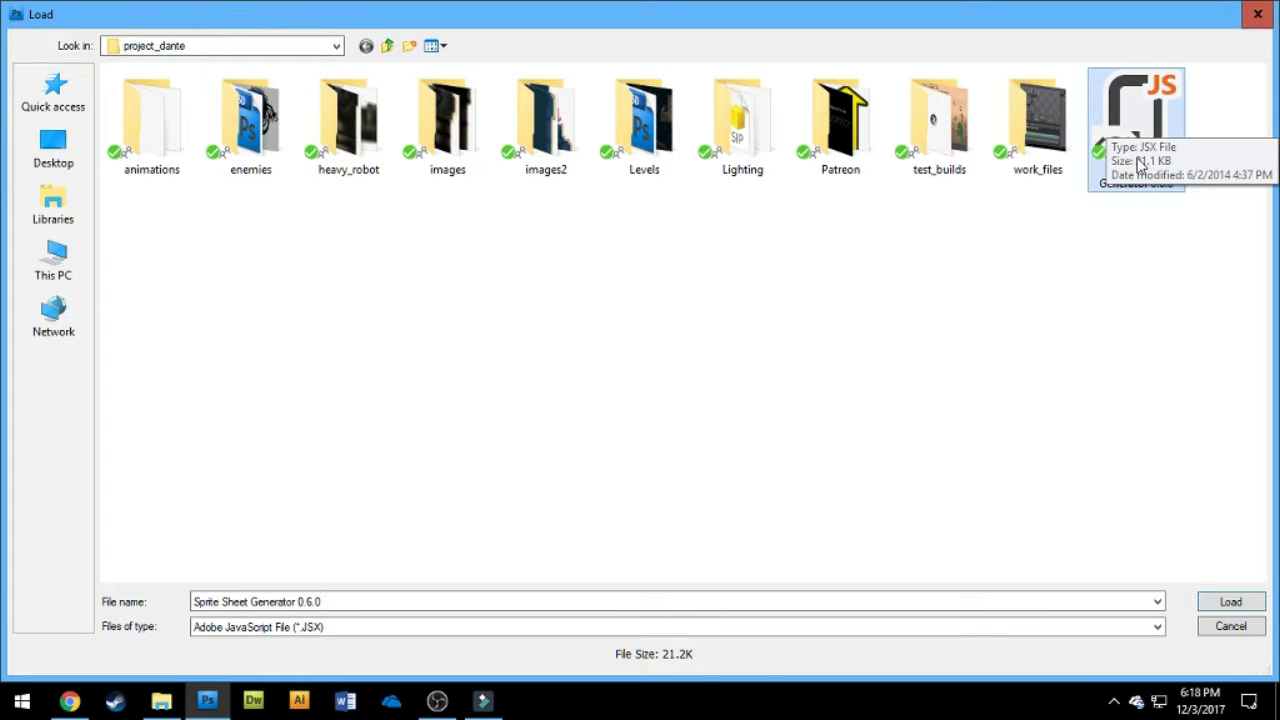
pyautogui.click(1231, 603)
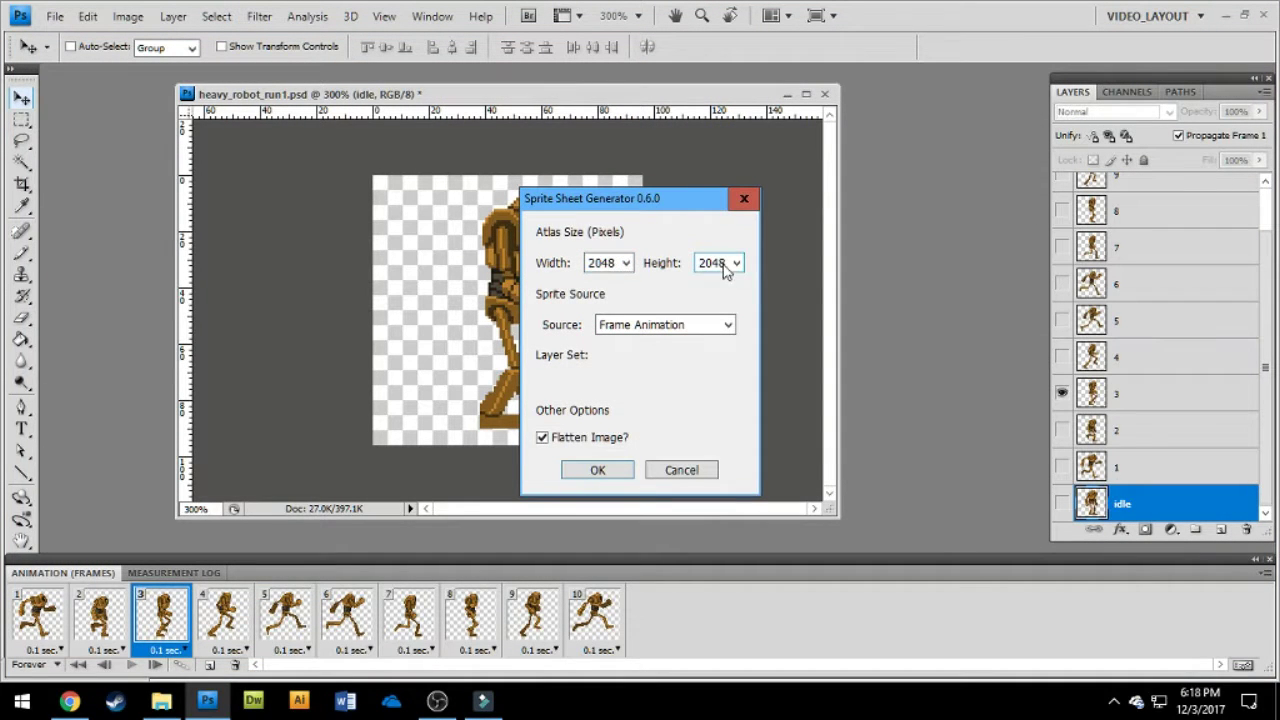
# Generate a 2048 × 2048 pixel sprite sheet from the Frame Animation source with Flatten Image enabled.
pyautogui.click(728, 326)
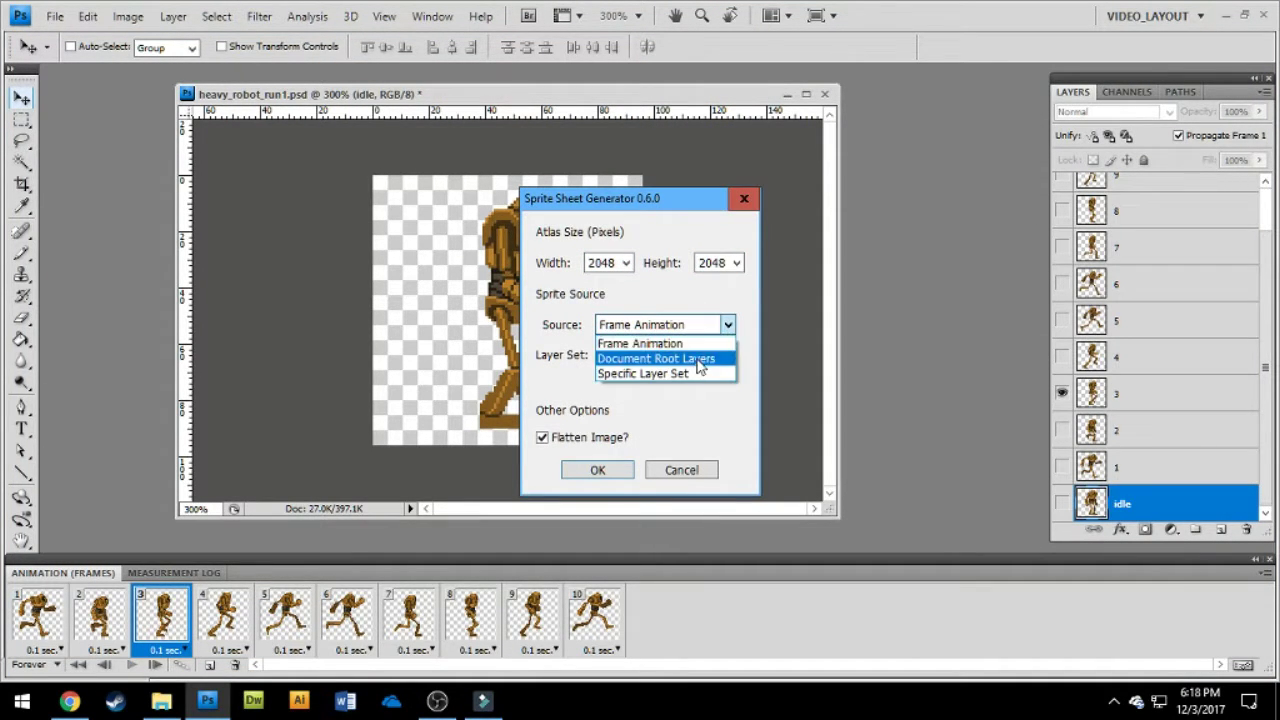
pyautogui.click(668, 345)
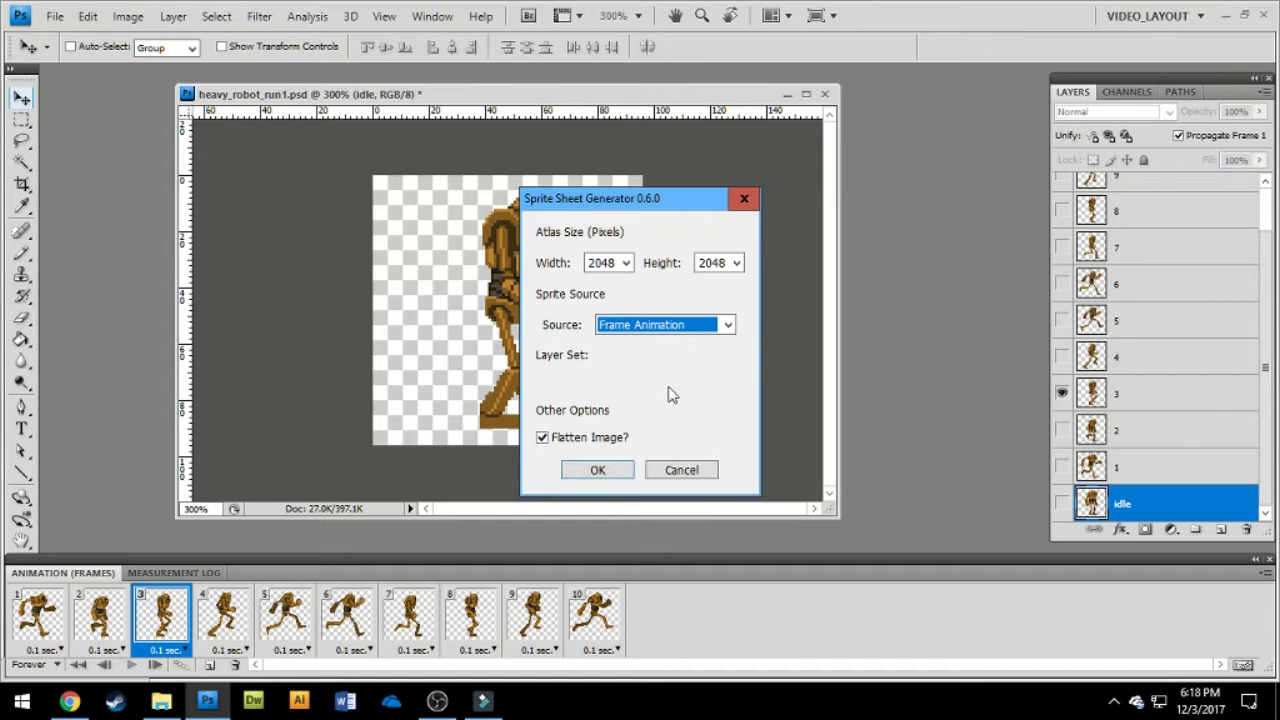
pyautogui.click(544, 440)
pyautogui.click(544, 440)
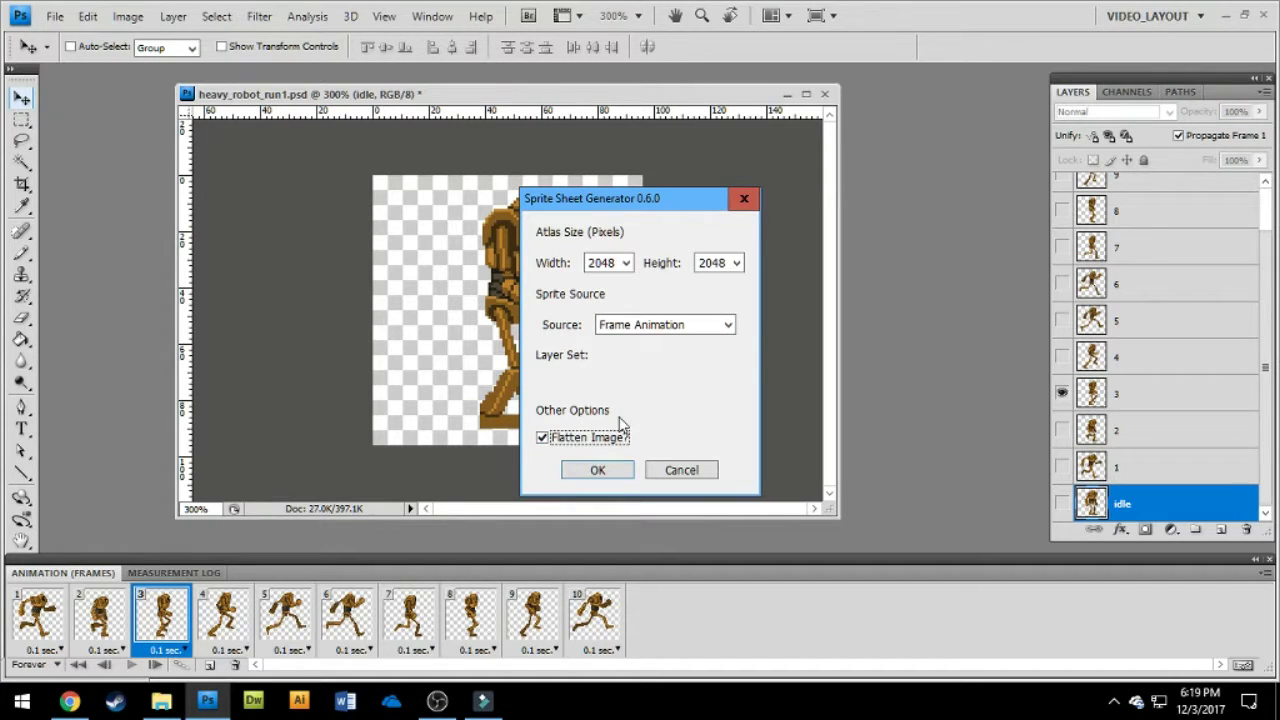
pyautogui.click(598, 470)
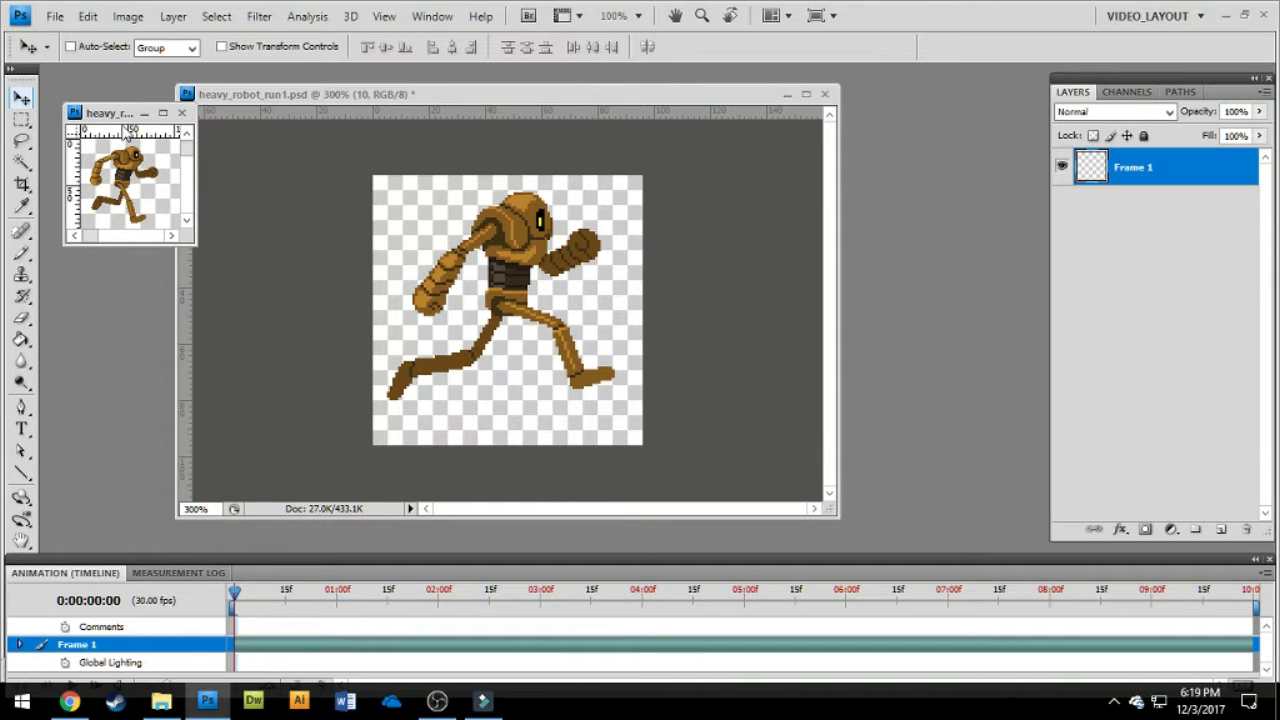
# Enlarge the generated sheet's window and examine the row of run-cycle frames and the full sheet at different magnifications.
pyautogui.moveTo(117, 113); pyautogui.dragTo(114, 102)
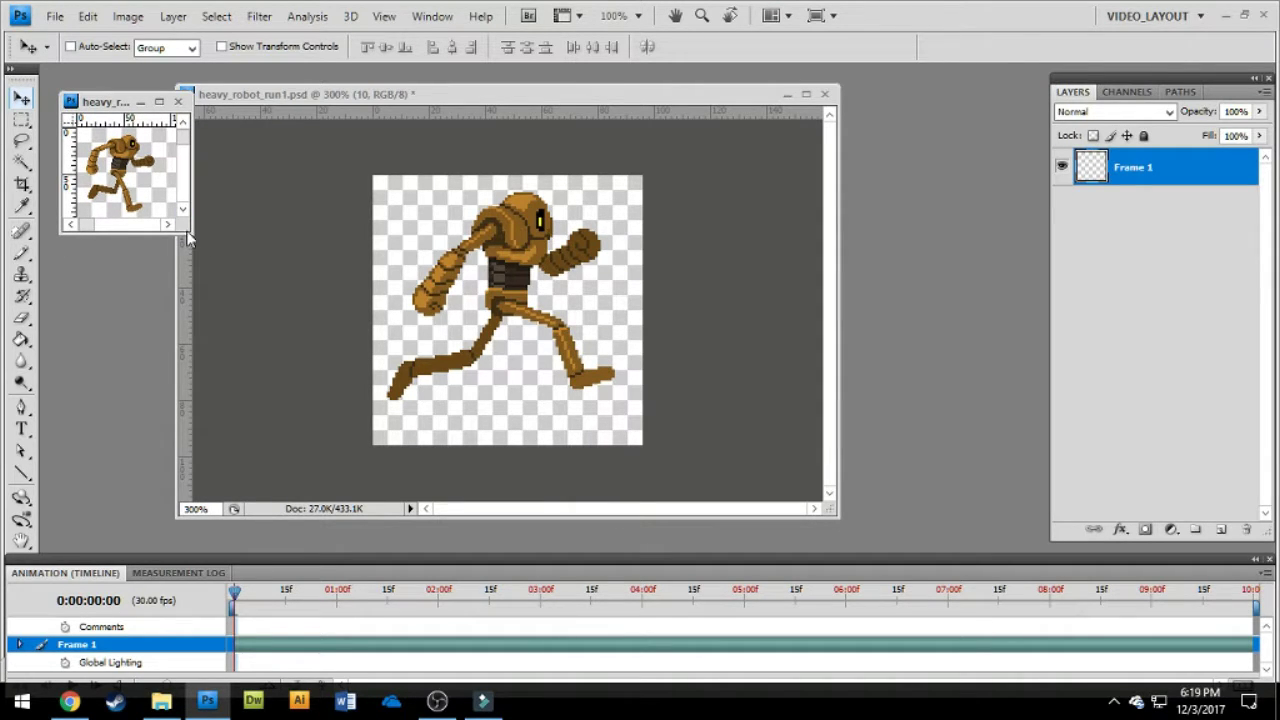
pyautogui.moveTo(202, 252); pyautogui.dragTo(1022, 533)
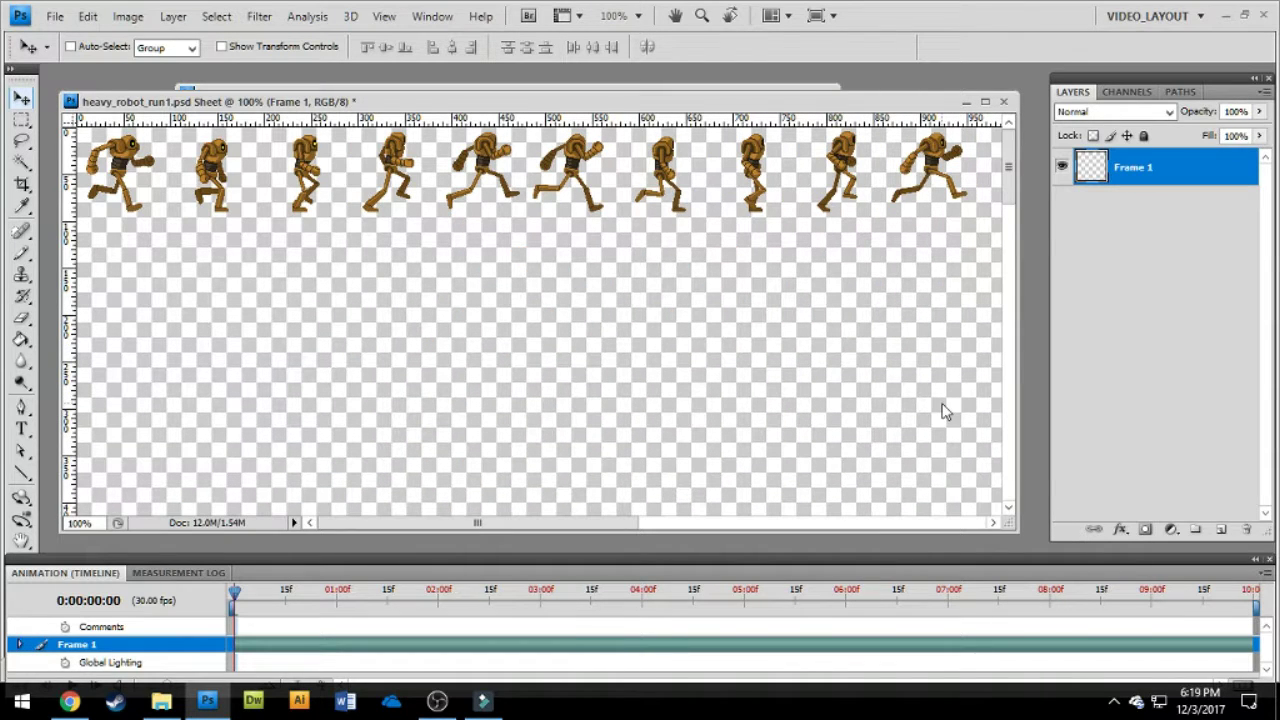
pyautogui.hotkey('ctrl', '-')
pyautogui.hotkey('ctrl', '-')
pyautogui.hotkey('ctrl', '-')
pyautogui.hotkey('ctrl', '-')
pyautogui.hotkey('ctrl', '-')
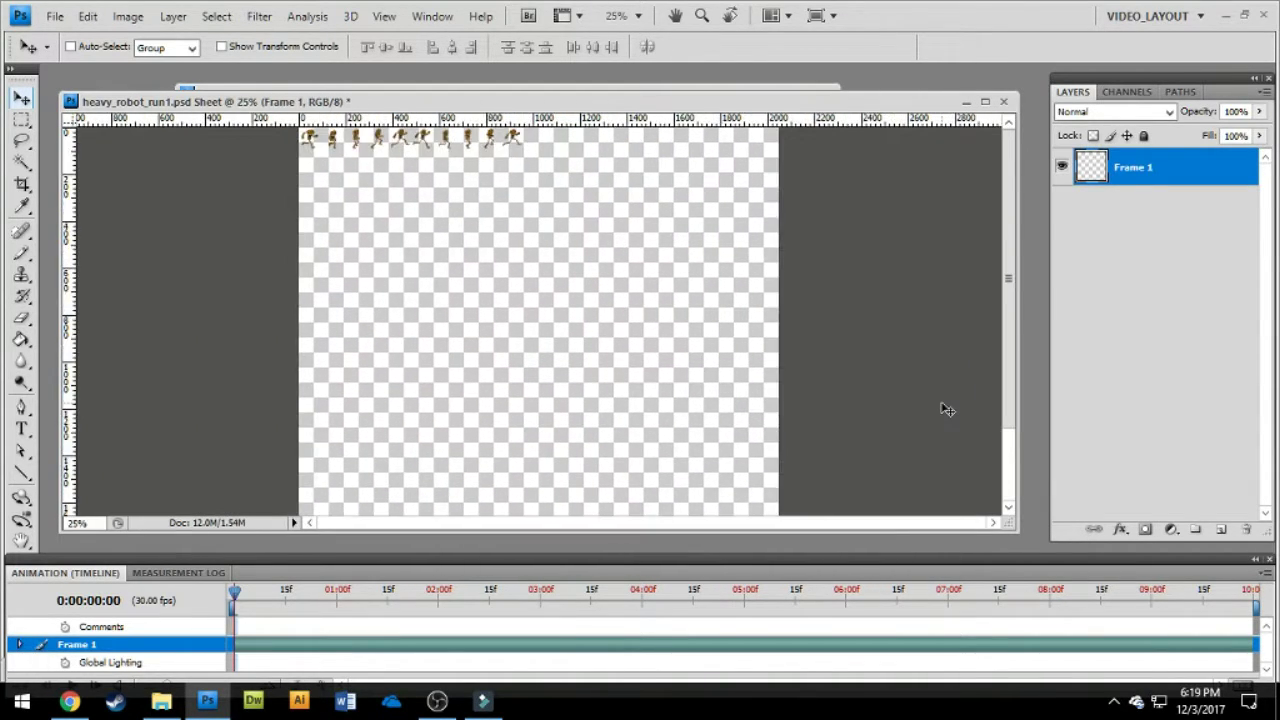
pyautogui.hotkey('ctrl', '+')
pyautogui.hotkey('ctrl', '+')
pyautogui.hotkey('ctrl', '+')
pyautogui.hotkey('ctrl', '+')
pyautogui.hotkey('ctrl', '+')
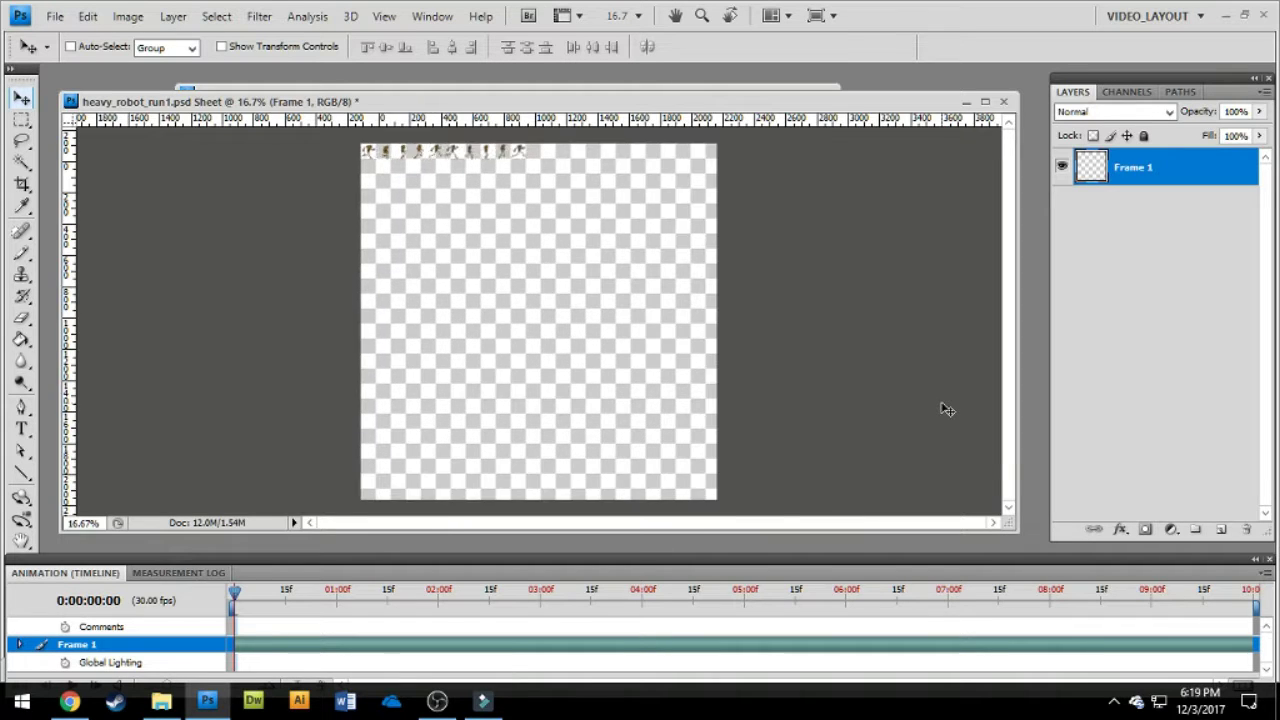
pyautogui.press('space')
pyautogui.moveTo(439, 265); pyautogui.dragTo(690, 480)
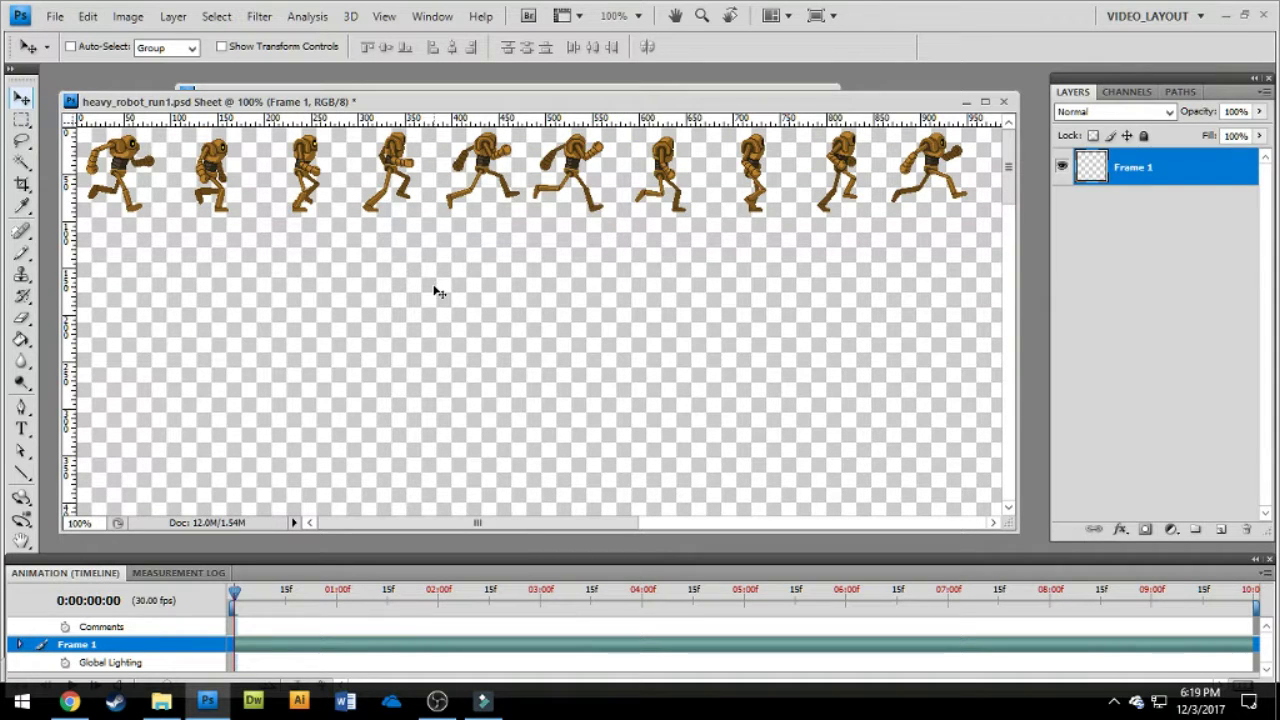
# Export the sprite sheet for web as a PNG-24 with transparency.
pyautogui.hotkey('ctrl', 'shift', 'alt', 's')
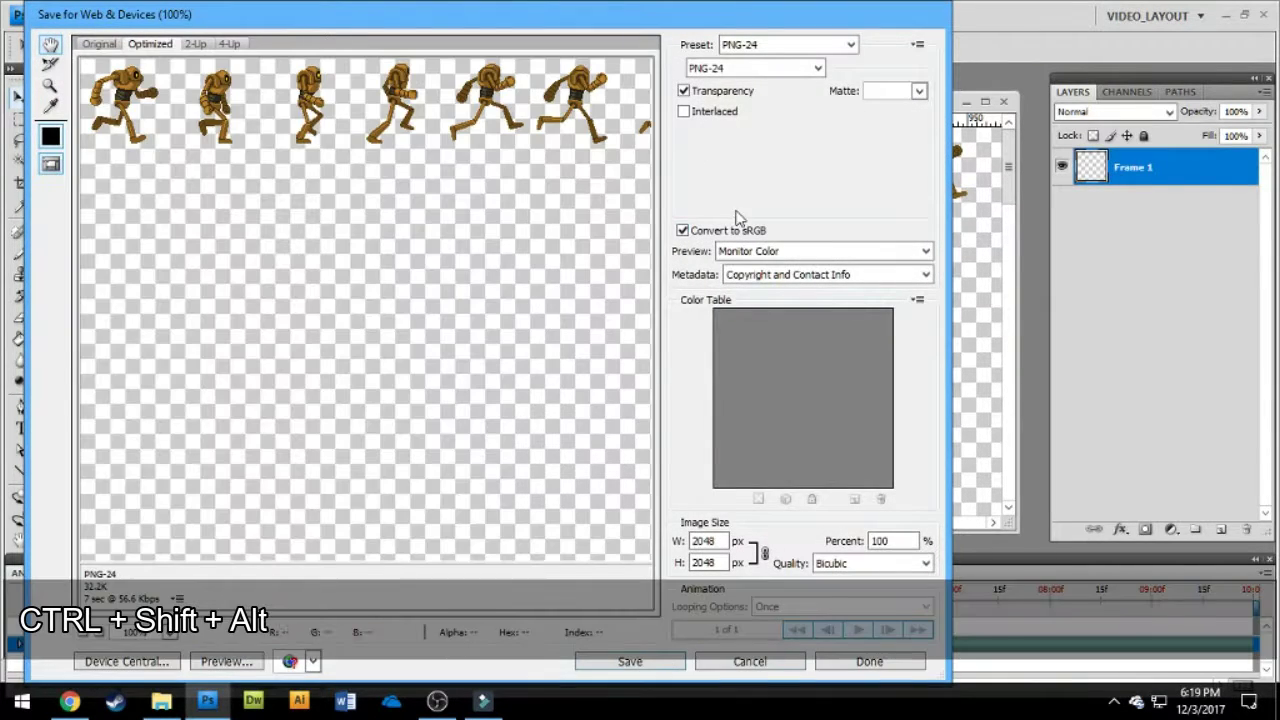
pyautogui.moveTo(491, 229); pyautogui.dragTo(546, 237)
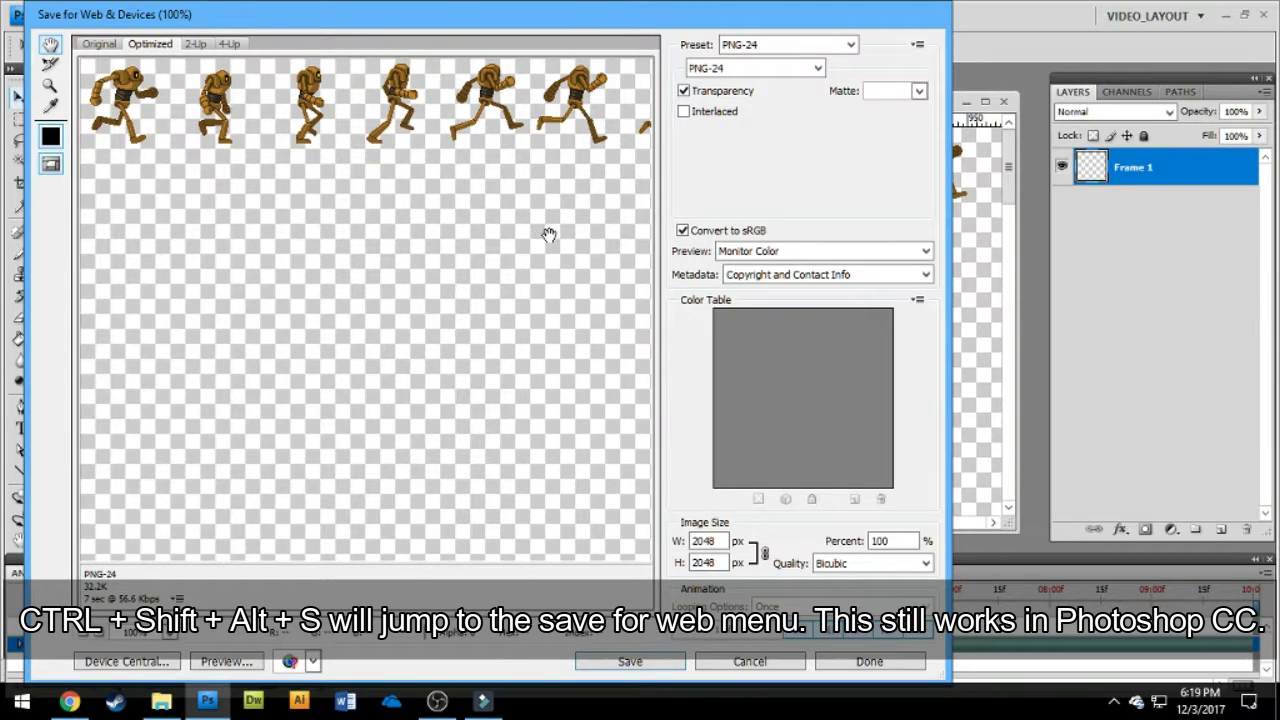
pyautogui.click(642, 664)
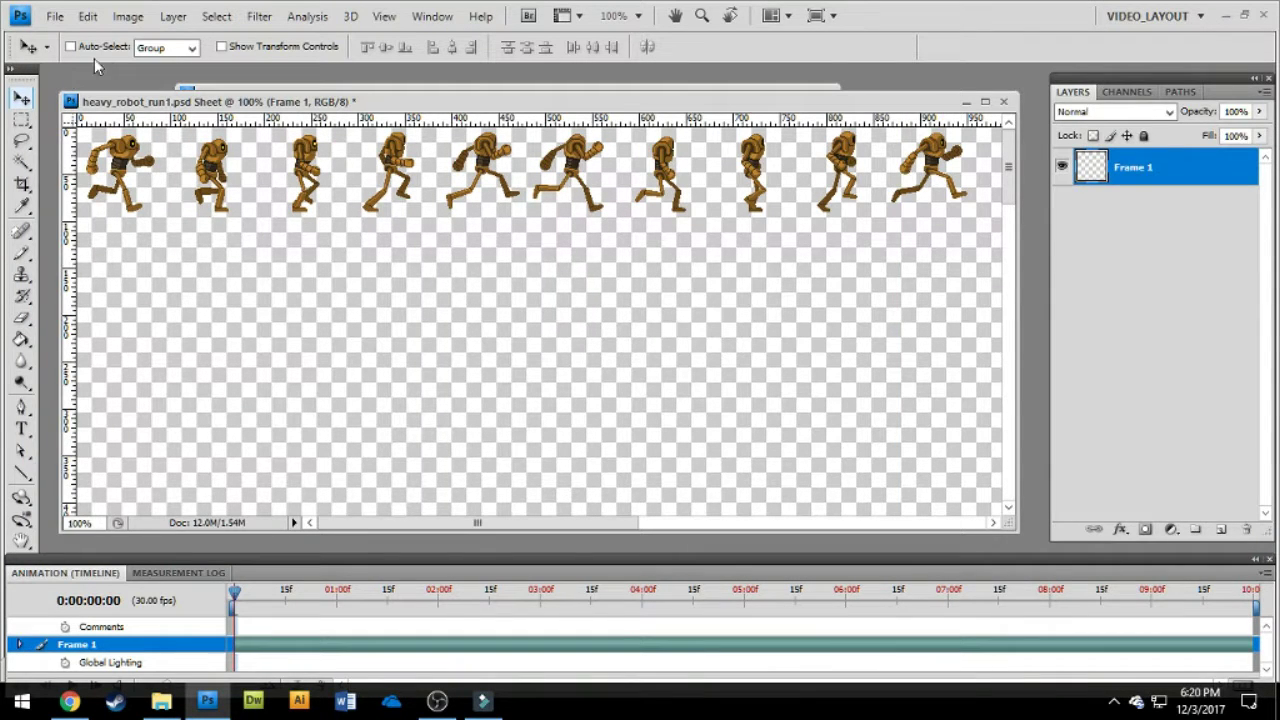
# Show the grid over the sprite sheet and reposition its window to check the frame spacing.
pyautogui.hotkey('ctrl', "'")
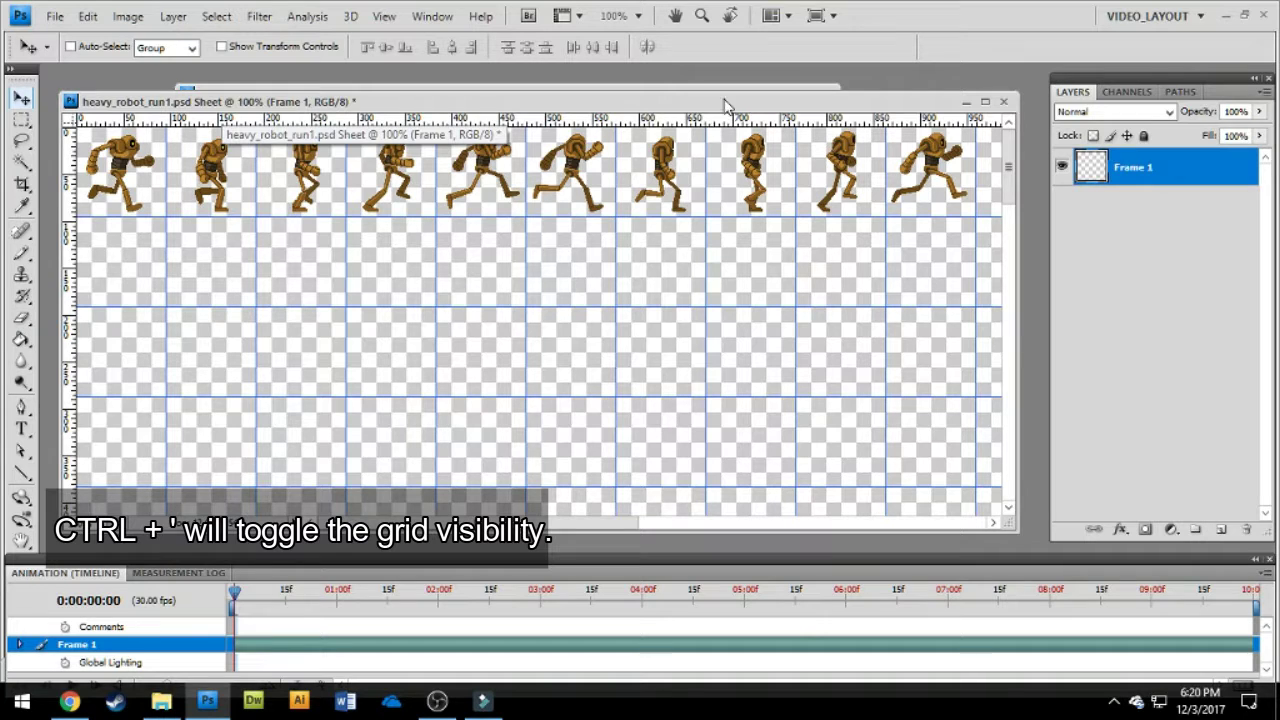
pyautogui.moveTo(735, 104); pyautogui.dragTo(745, 90)
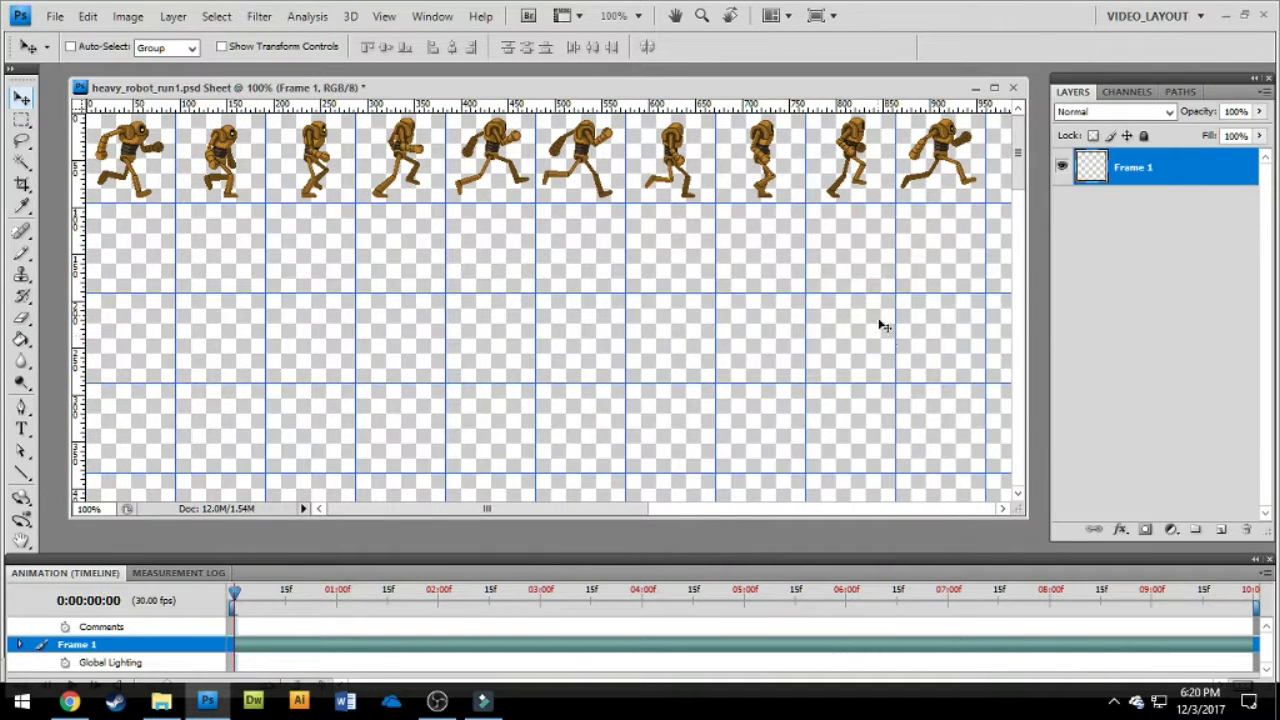
pyautogui.moveTo(614, 514); pyautogui.dragTo(450, 512)
# Switch to Chrome and review the Sprite Sheet Generator script page's address, download link, installation steps and usage section.
pyautogui.click(69, 701)
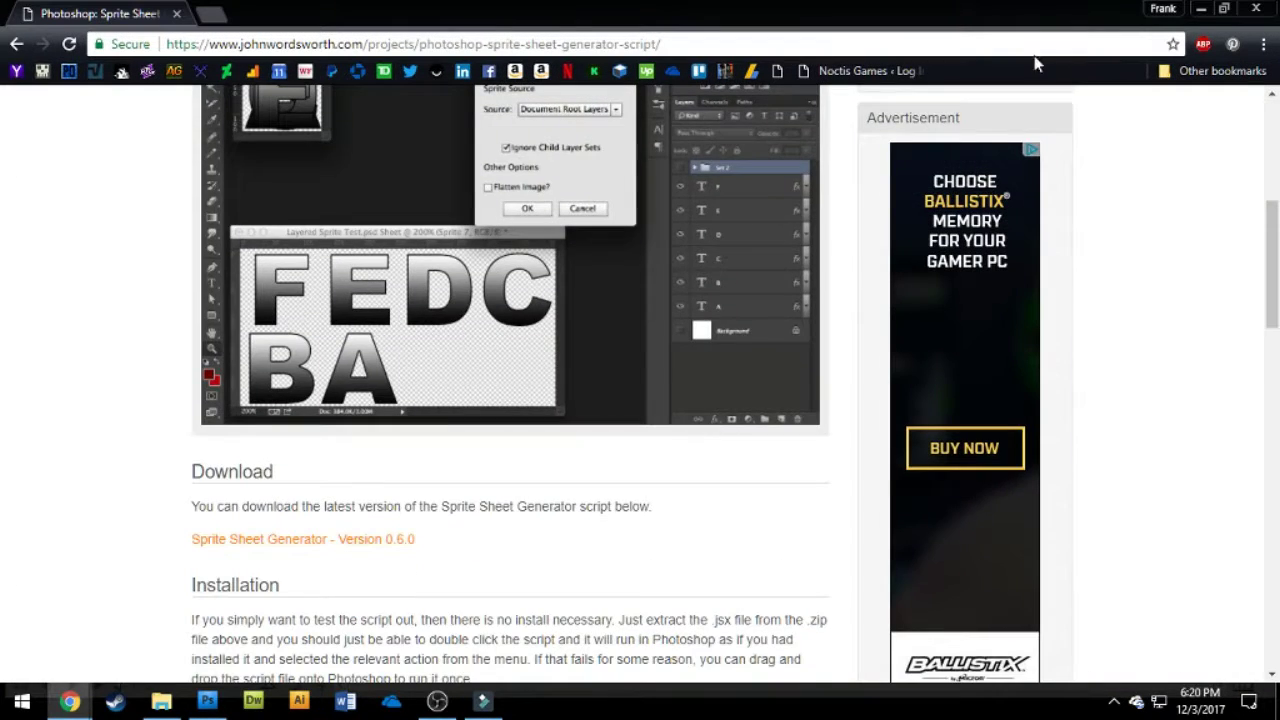
pyautogui.scroll(5, 975, 265)
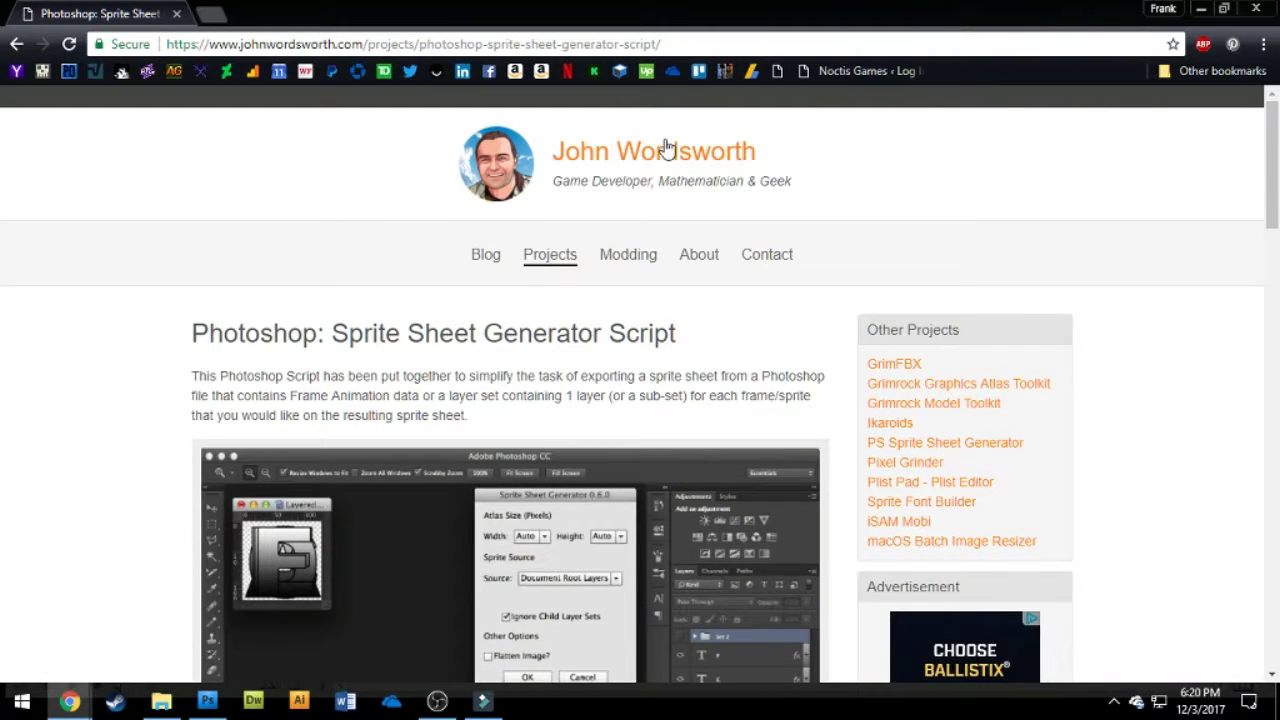
pyautogui.click(771, 41)
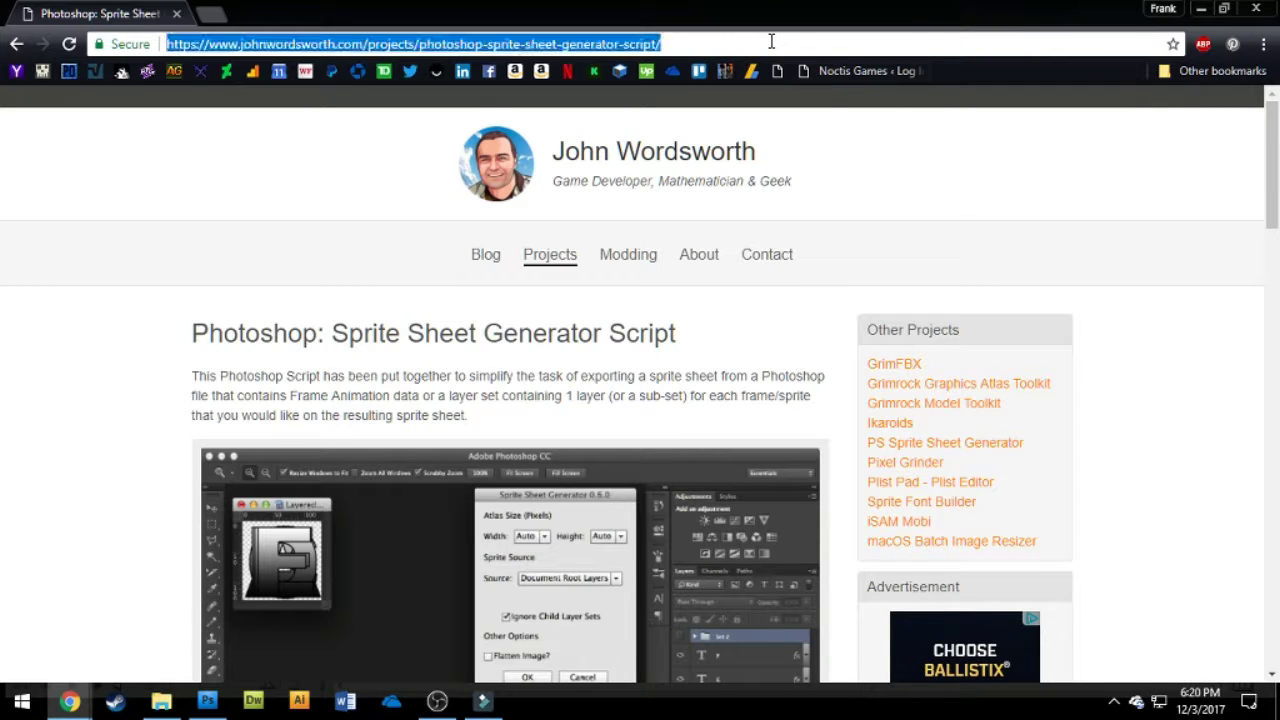
pyautogui.scroll(-4, 837, 255)
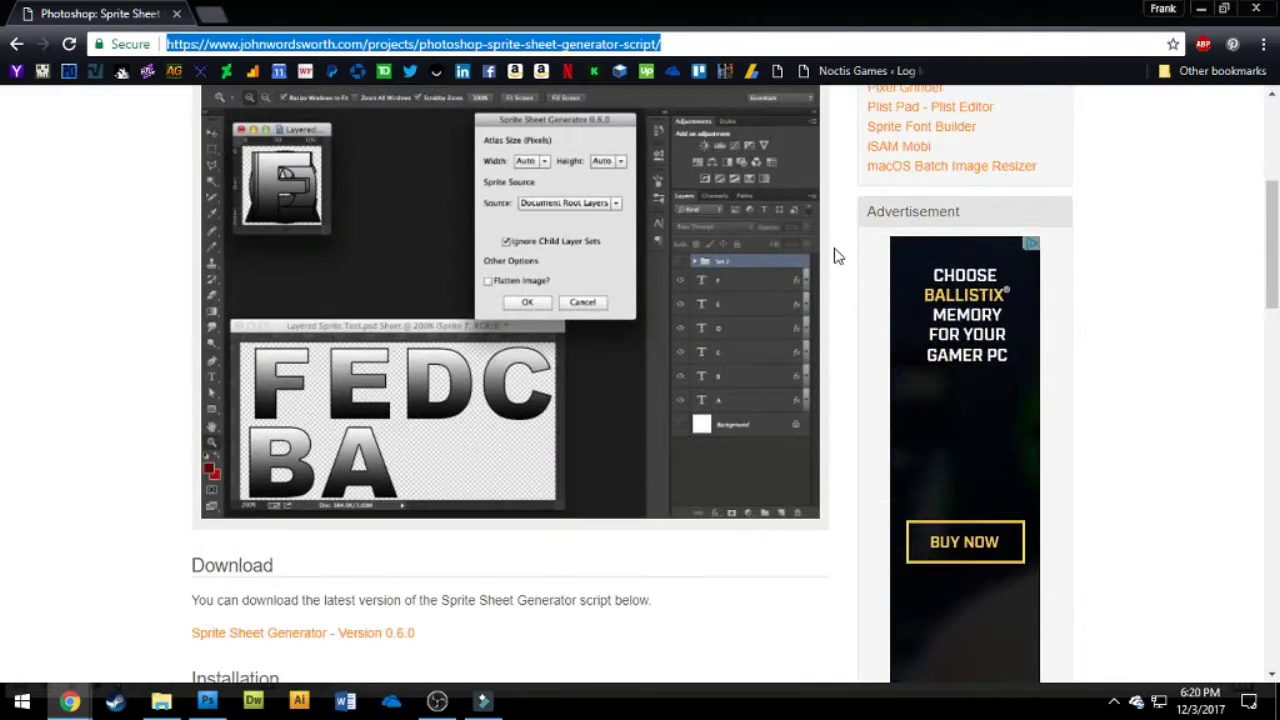
pyautogui.scroll(-2, 837, 255)
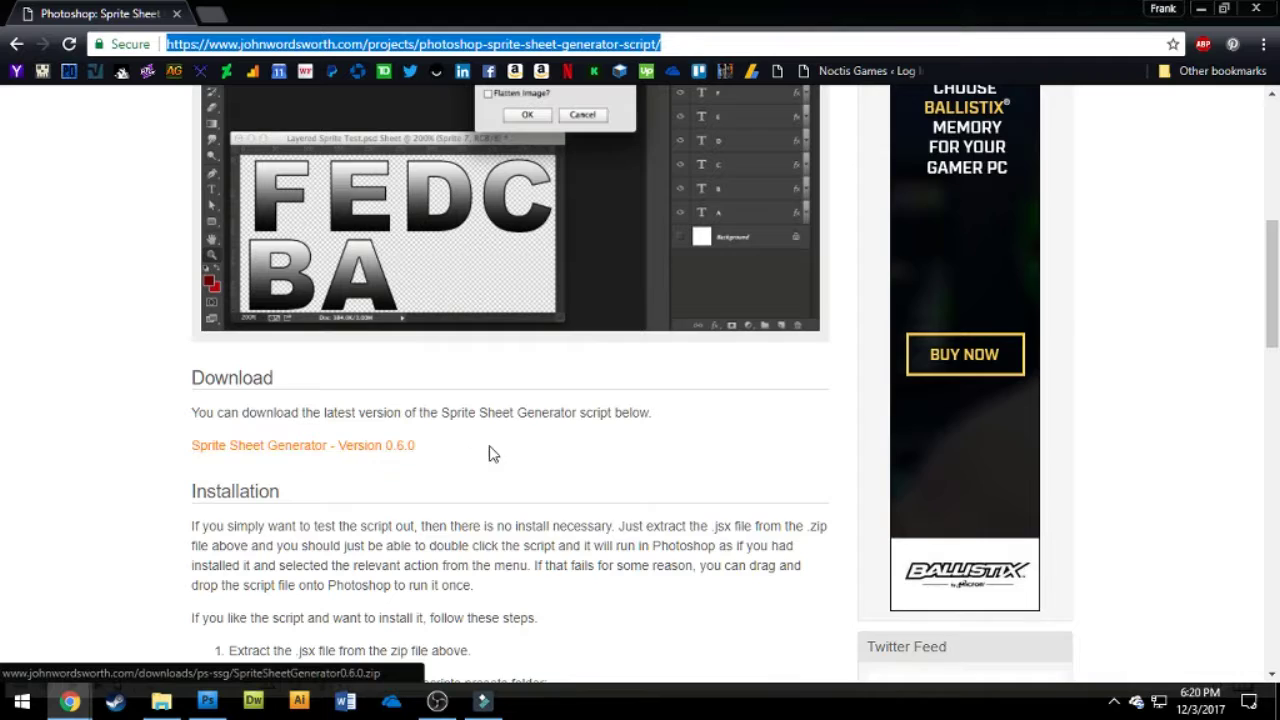
pyautogui.scroll(-5, 780, 470)
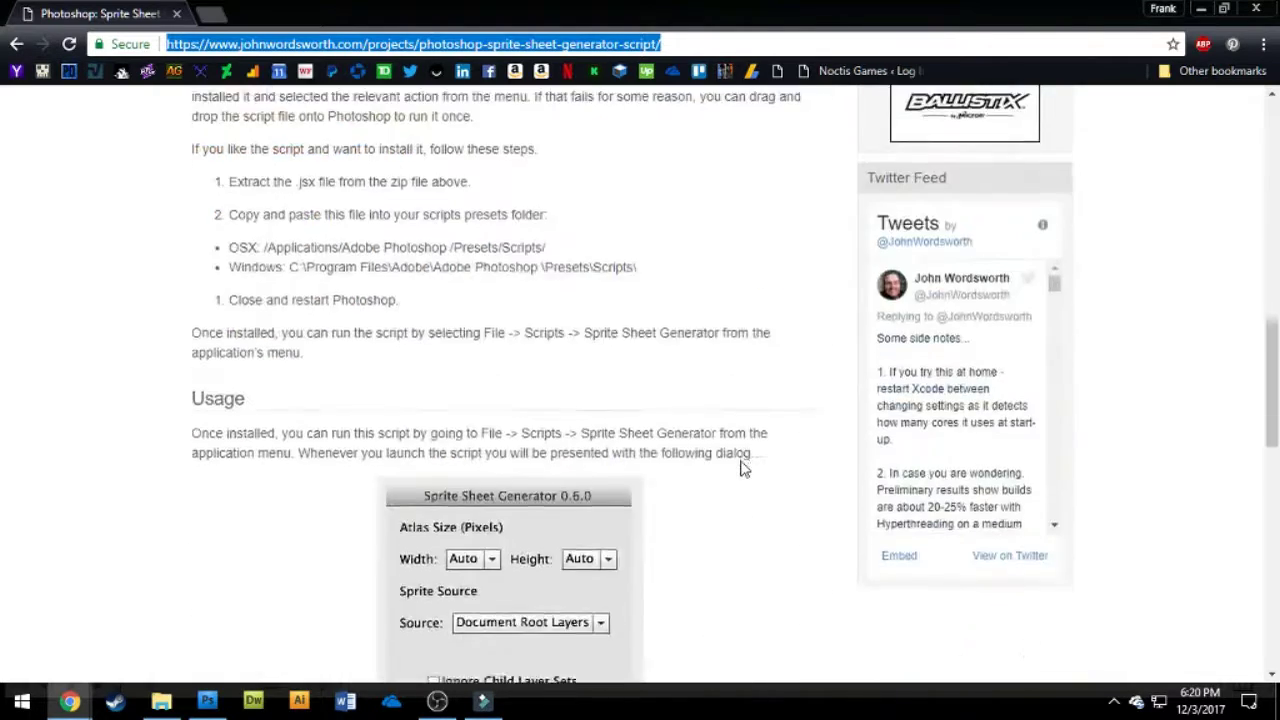
pyautogui.scroll(-5, 742, 468)
pyautogui.scroll(5, 880, 474)
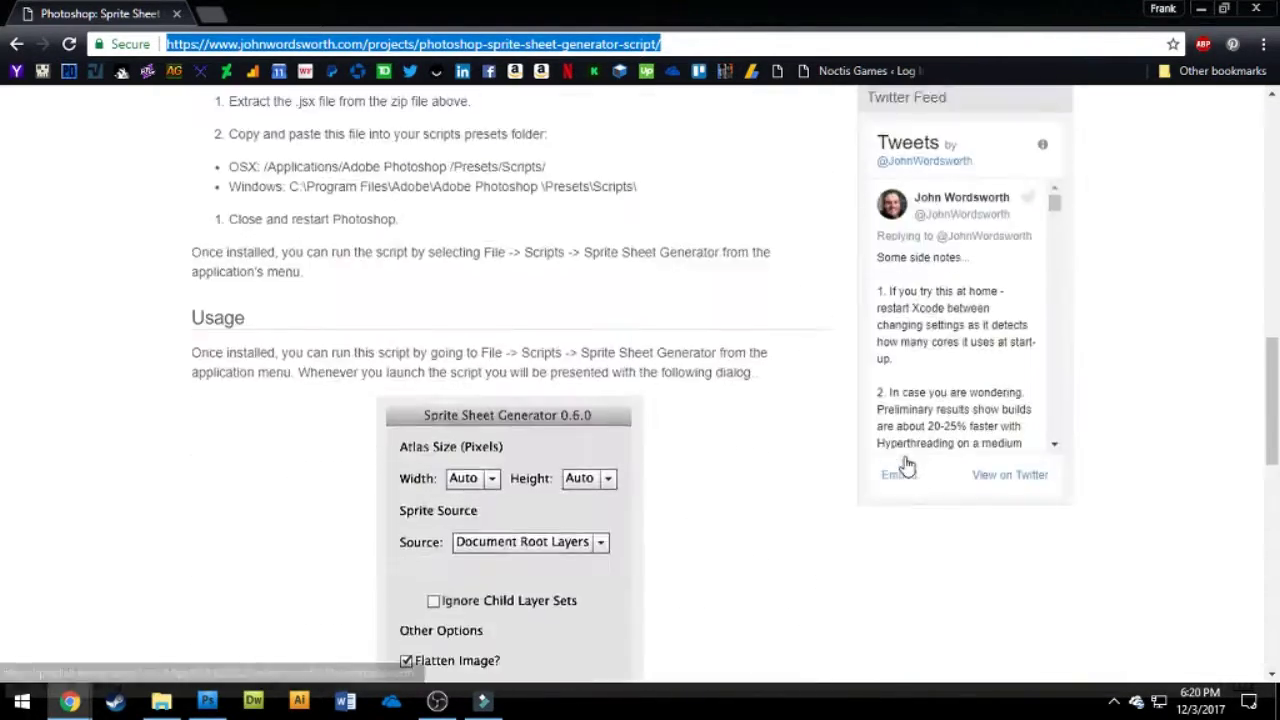
pyautogui.scroll(10, 906, 466)
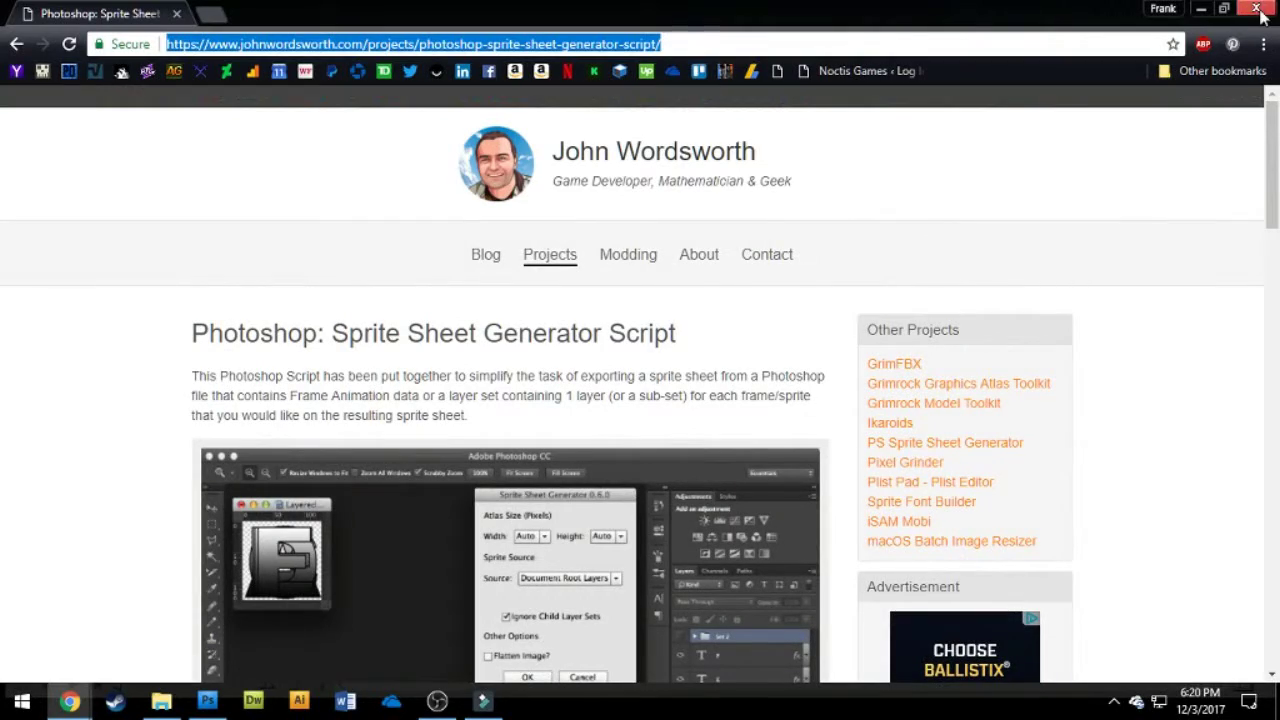